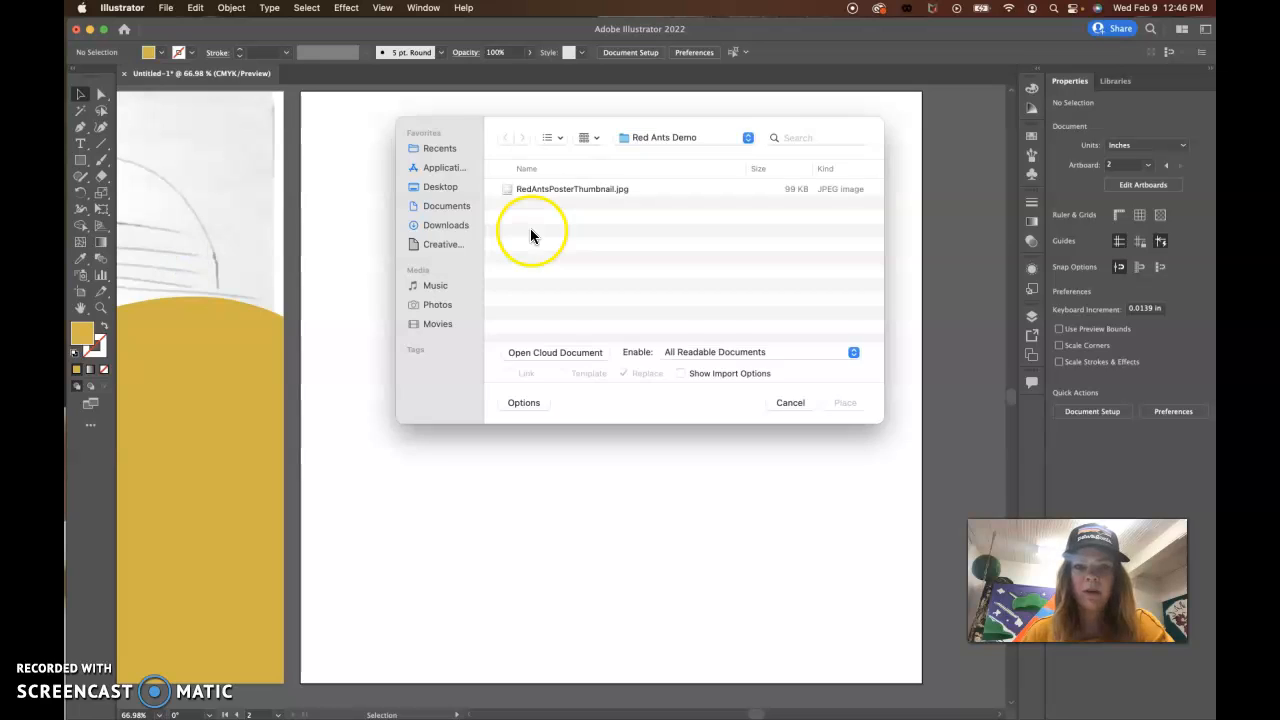
Step: Place the linked image ant.jpeg from the Downloads folder on the empty artboard, about 9.8 in wide and 5.5 in high
click(440, 210)
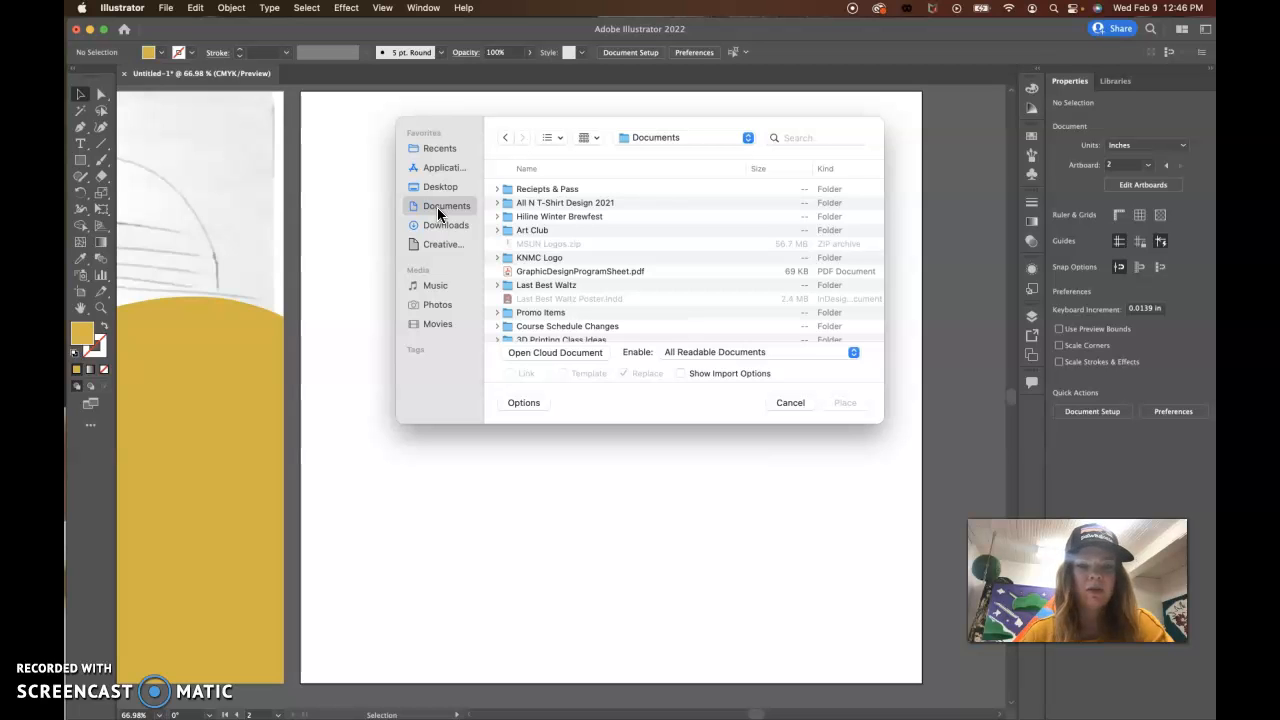
click(440, 229)
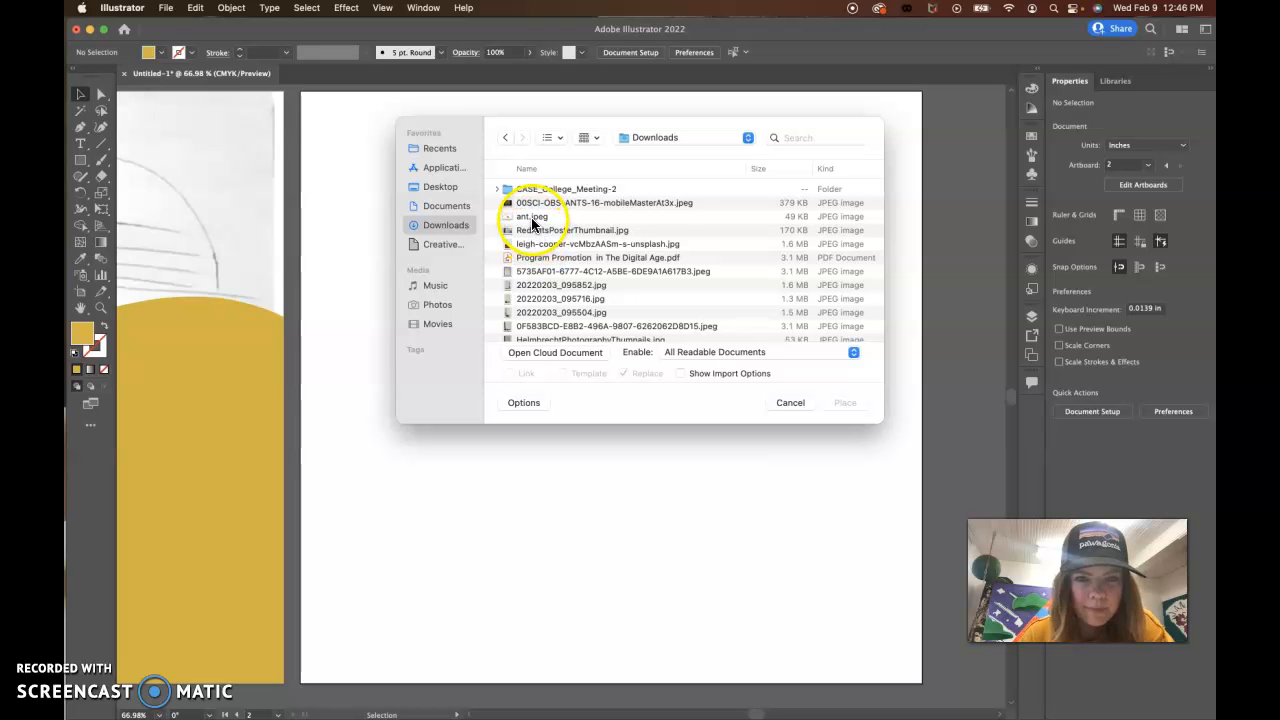
click(533, 218)
click(549, 137)
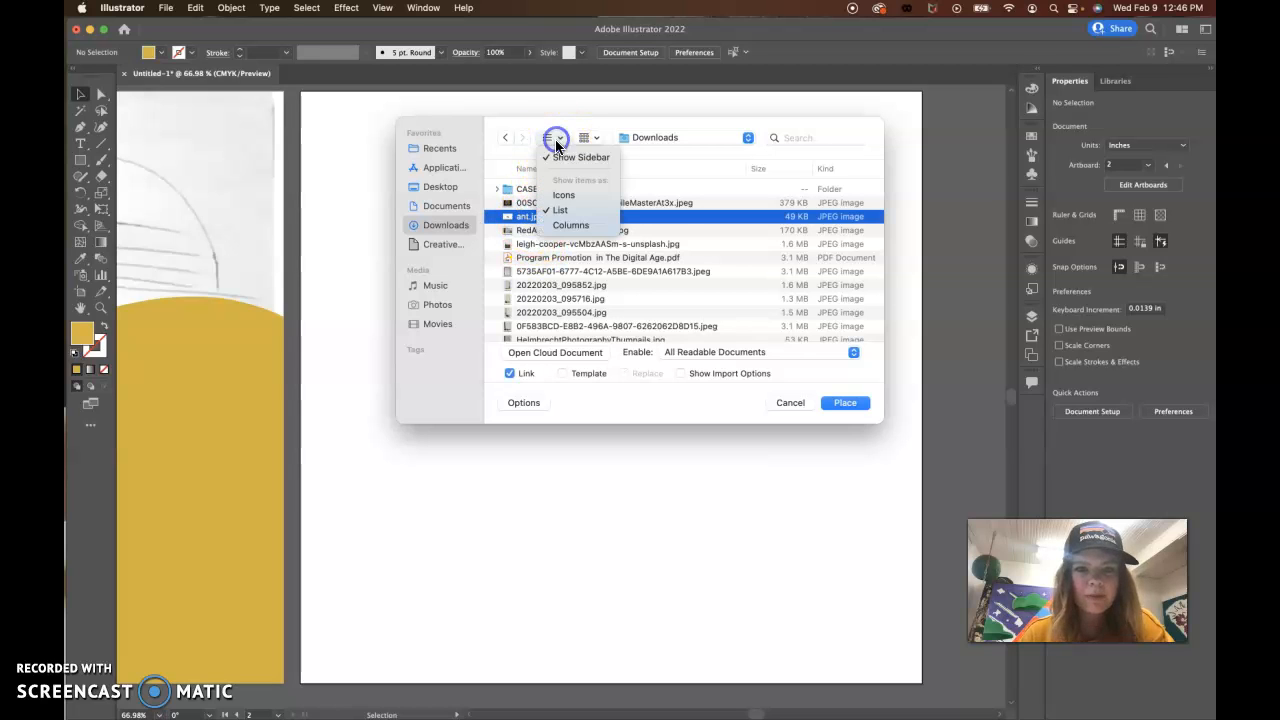
click(567, 225)
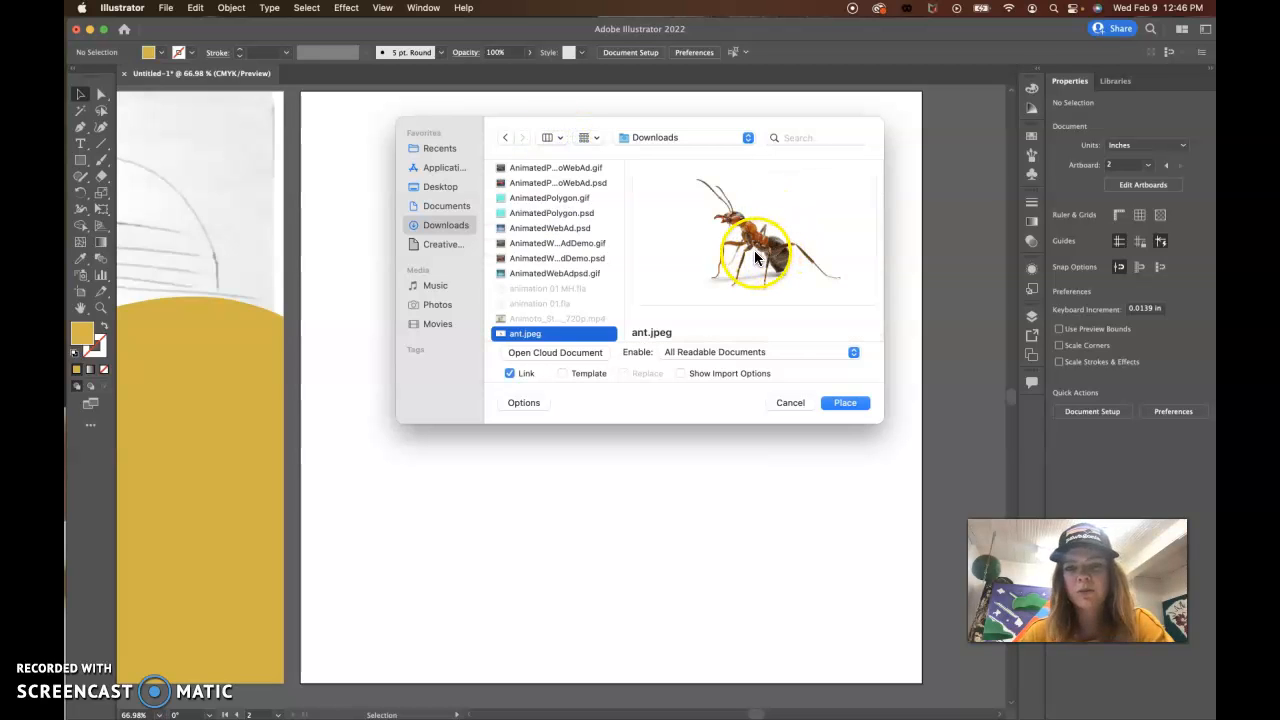
click(841, 403)
drag(321, 120, 903, 651)
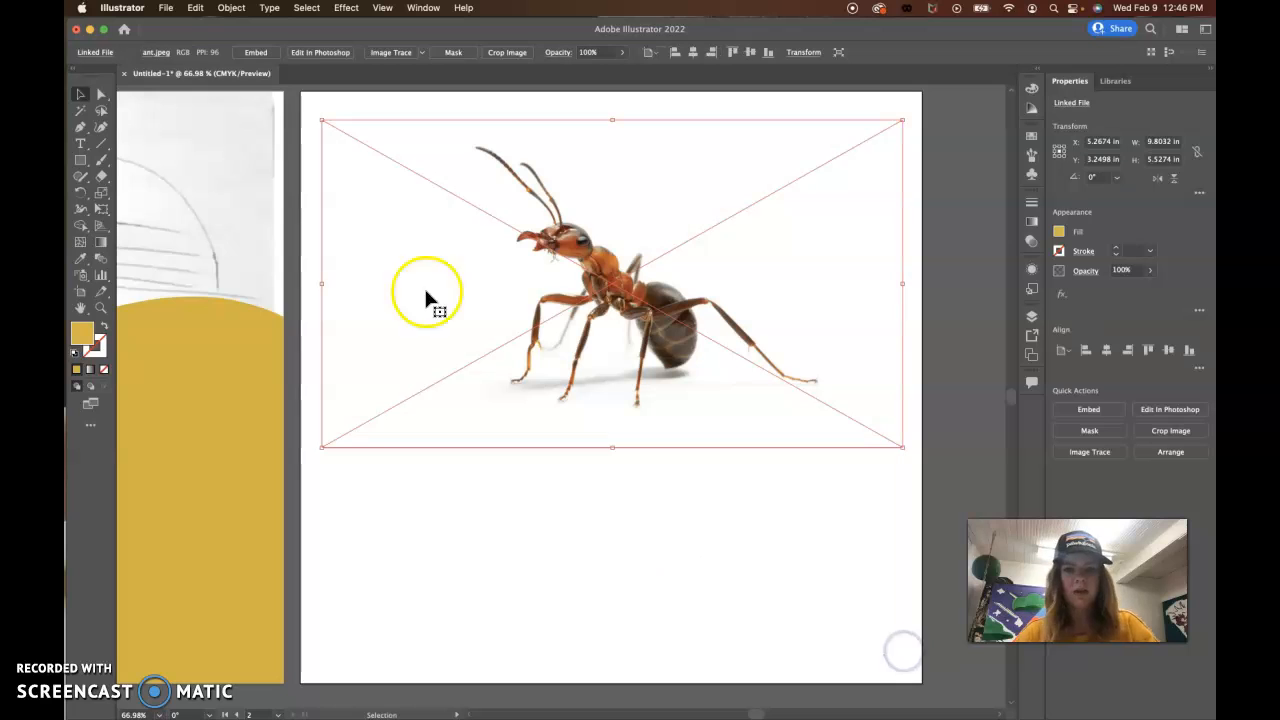
Step: Unlock Layer 1 and move the placed ant image from Layer 2 onto it
click(81, 96)
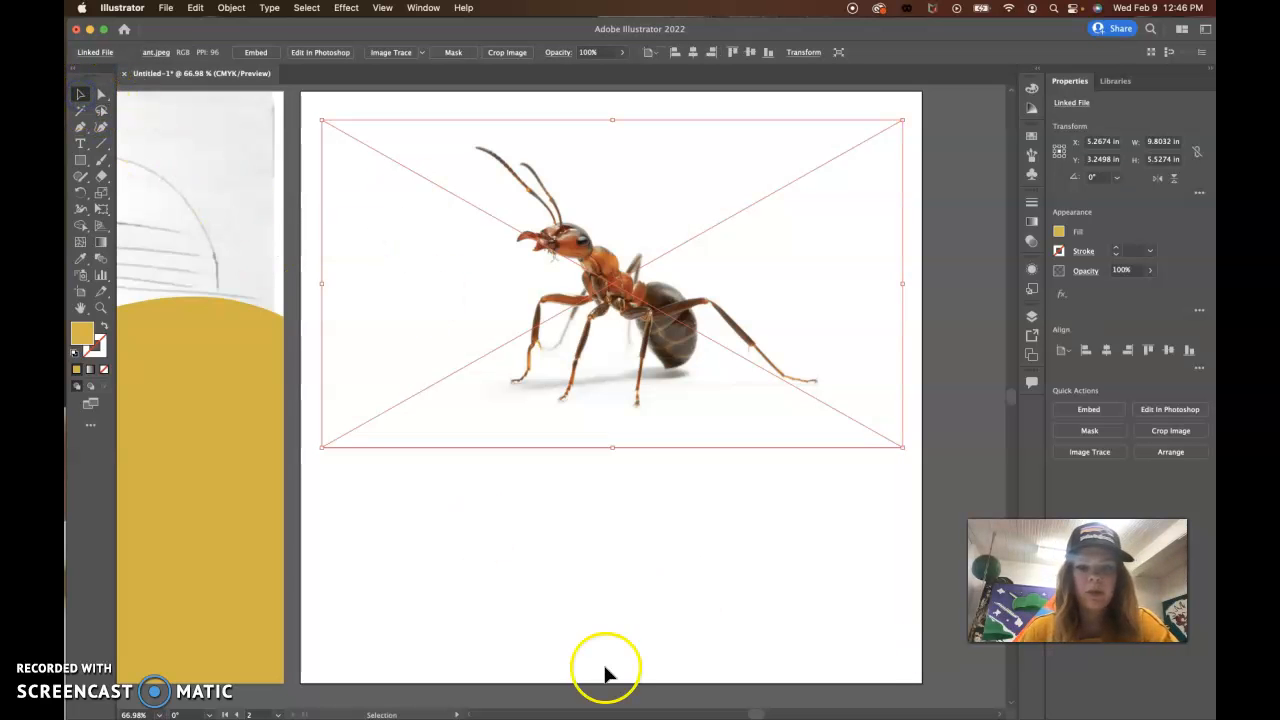
click(653, 538)
click(886, 430)
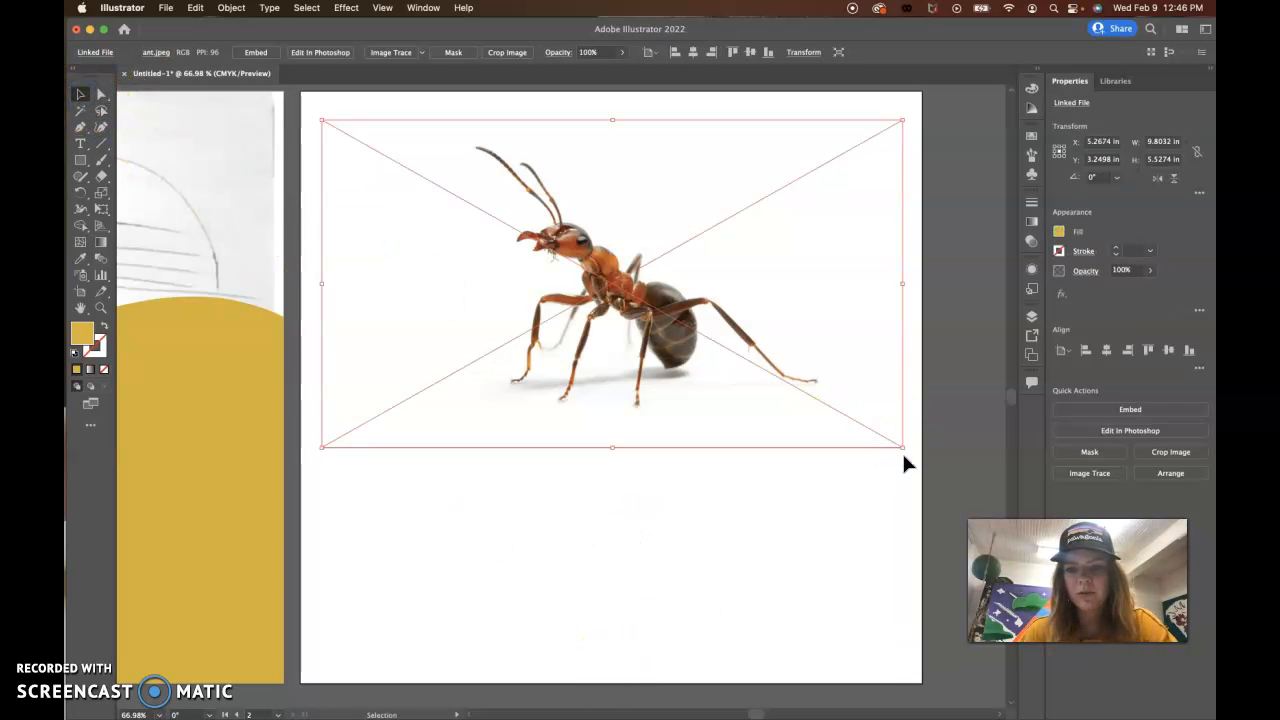
click(783, 503)
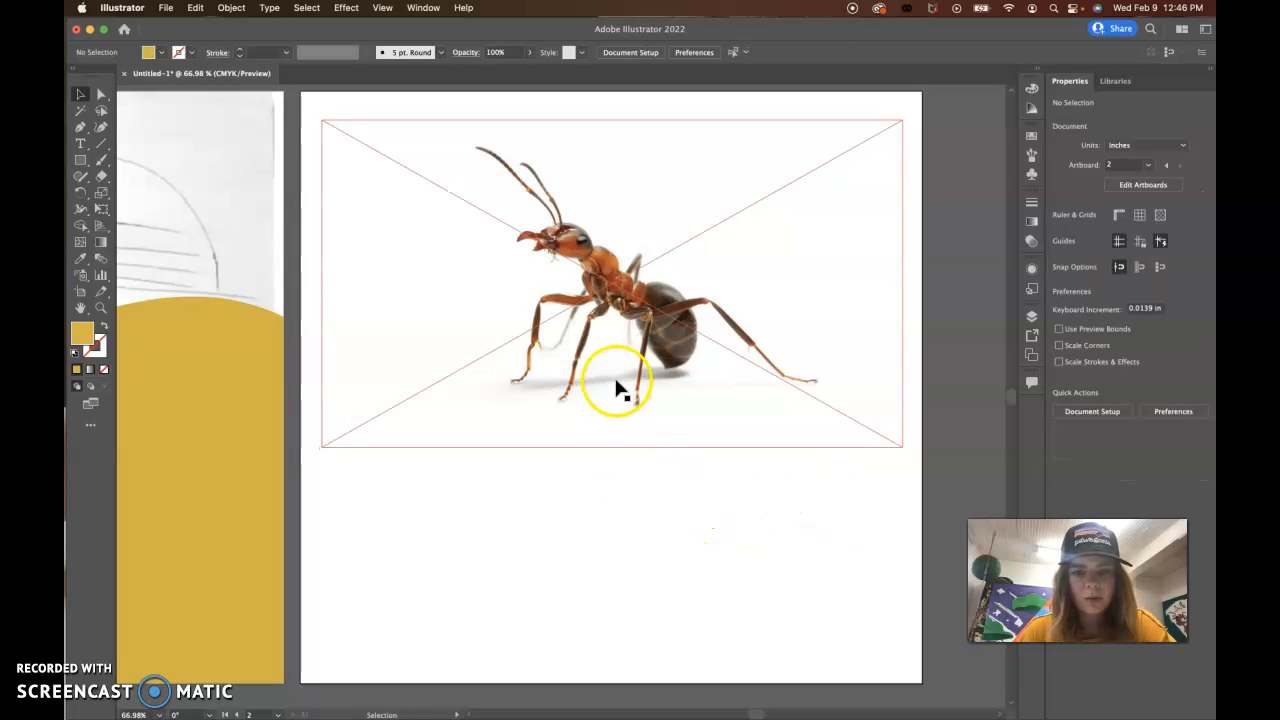
click(637, 356)
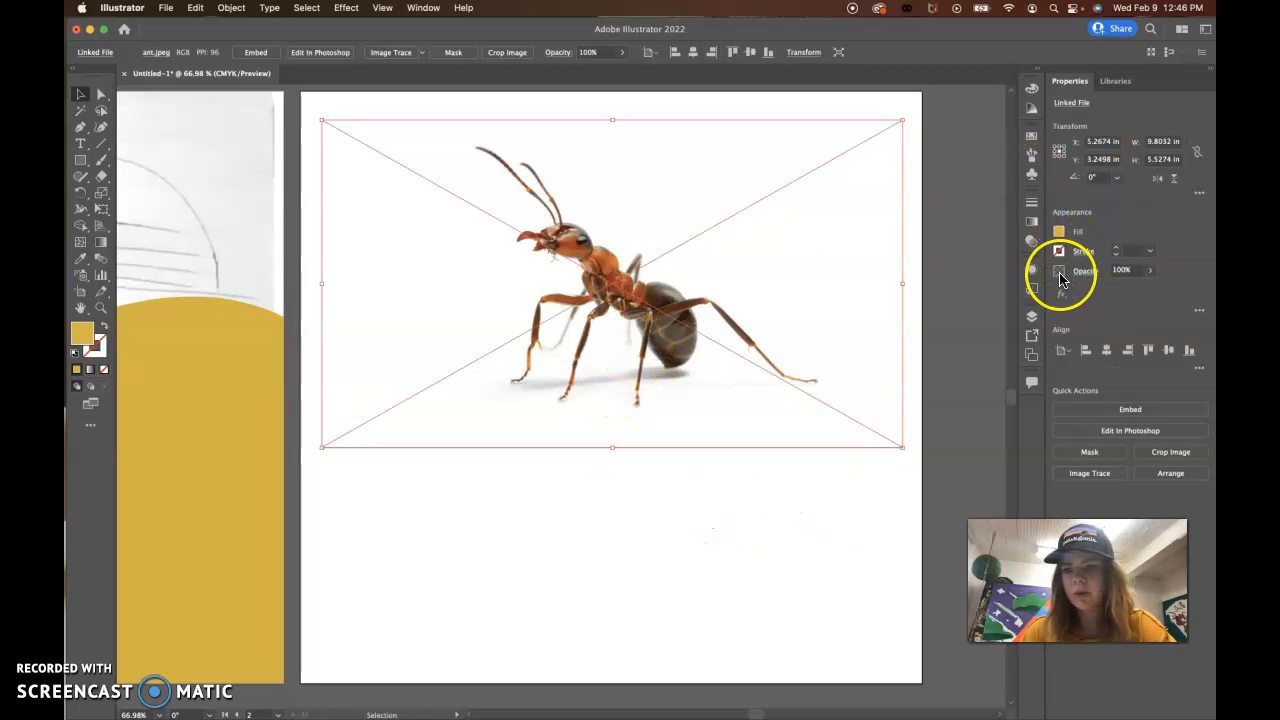
click(1032, 318)
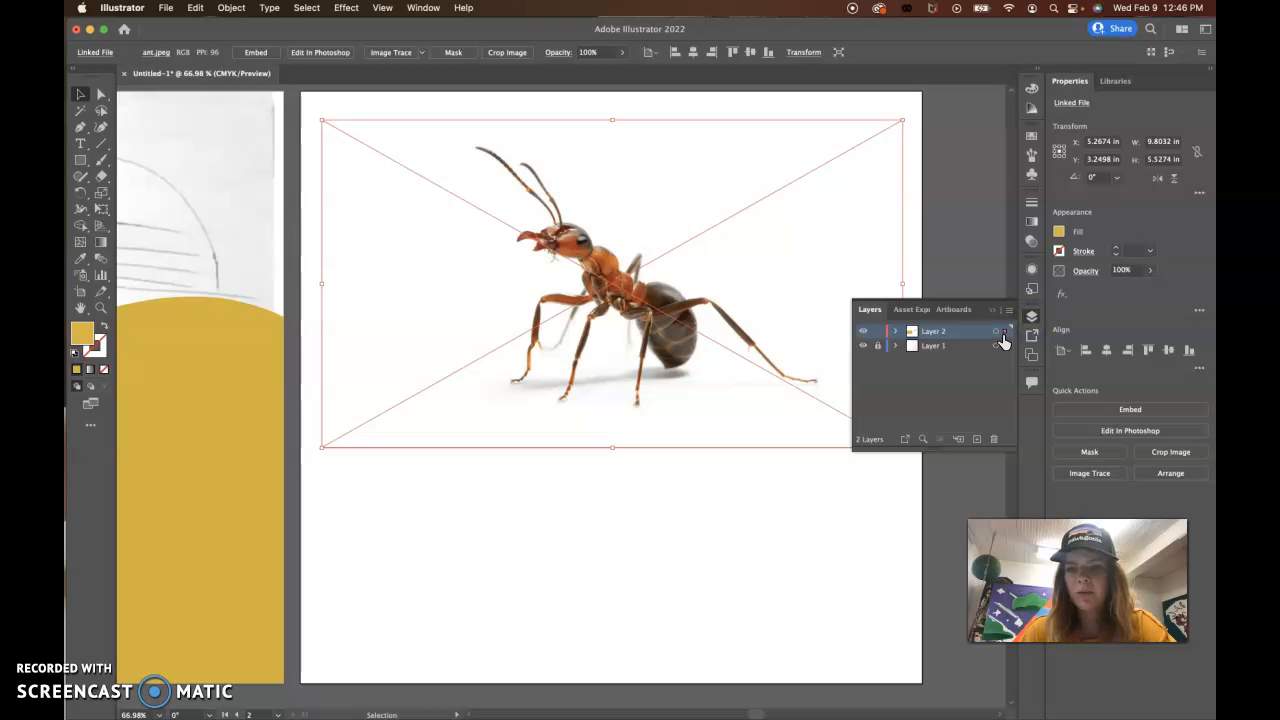
click(763, 330)
click(724, 501)
click(697, 388)
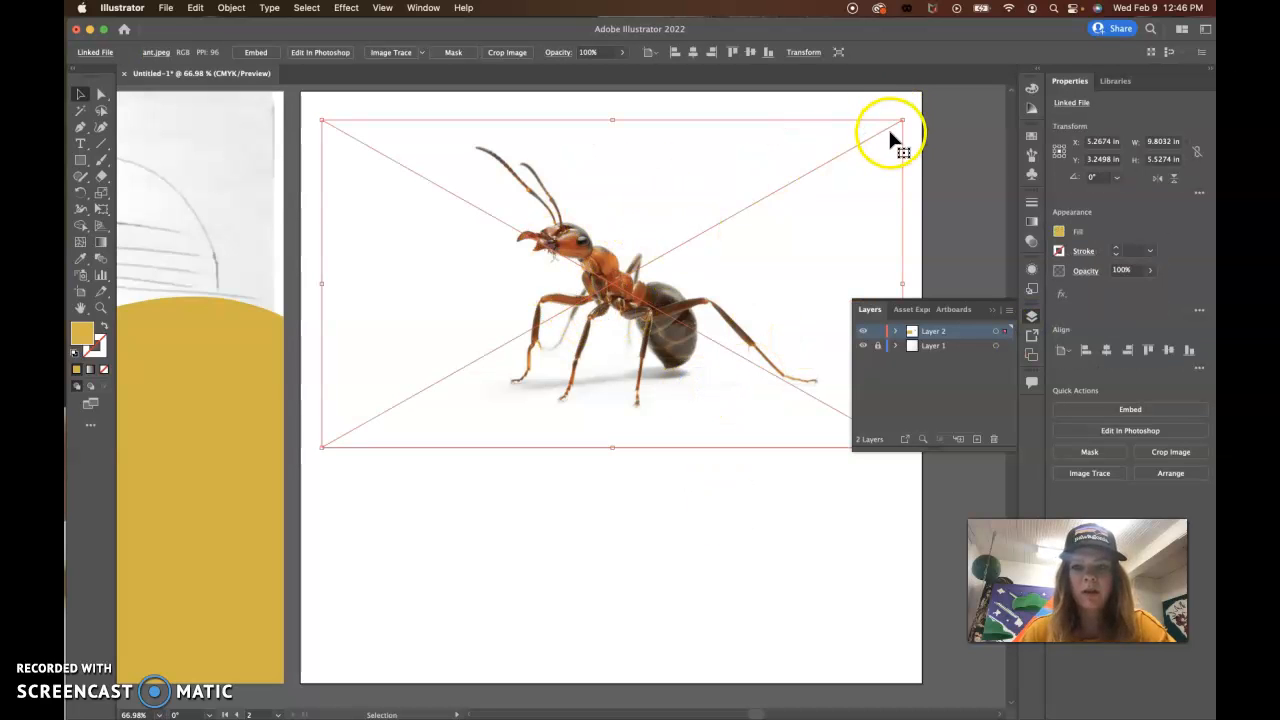
drag(1006, 332, 1006, 346)
click(877, 345)
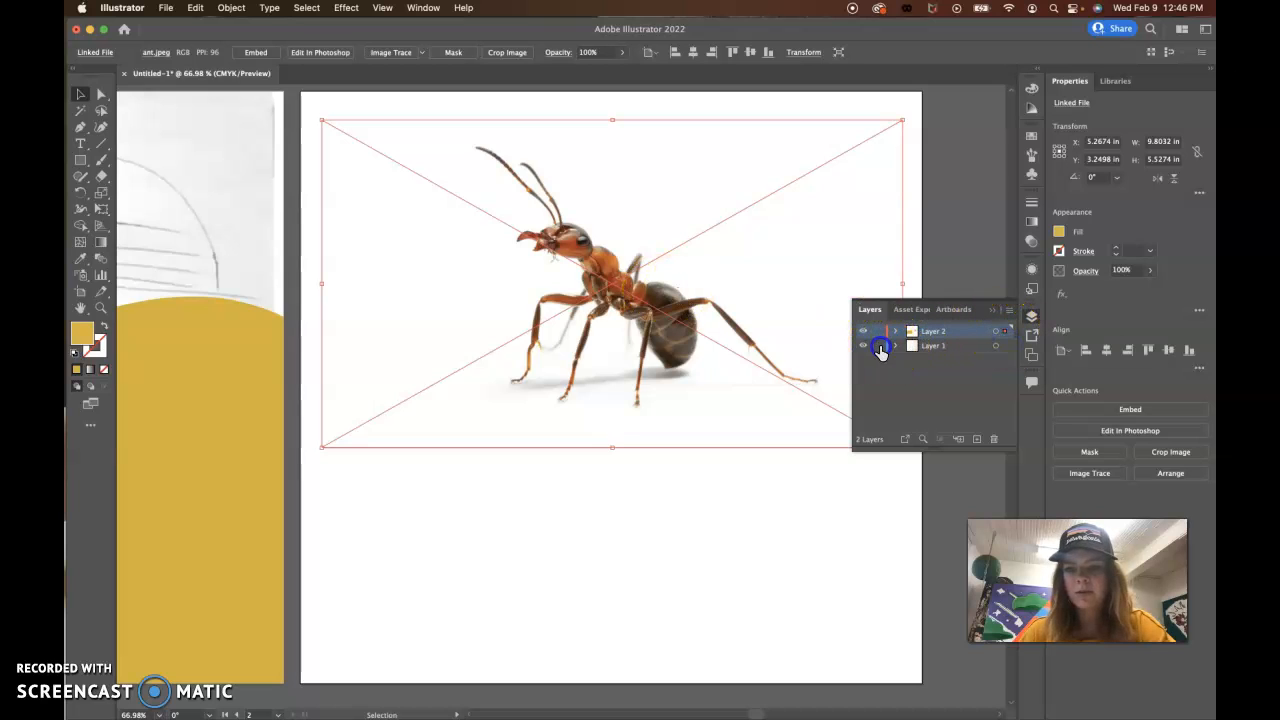
click(1005, 334)
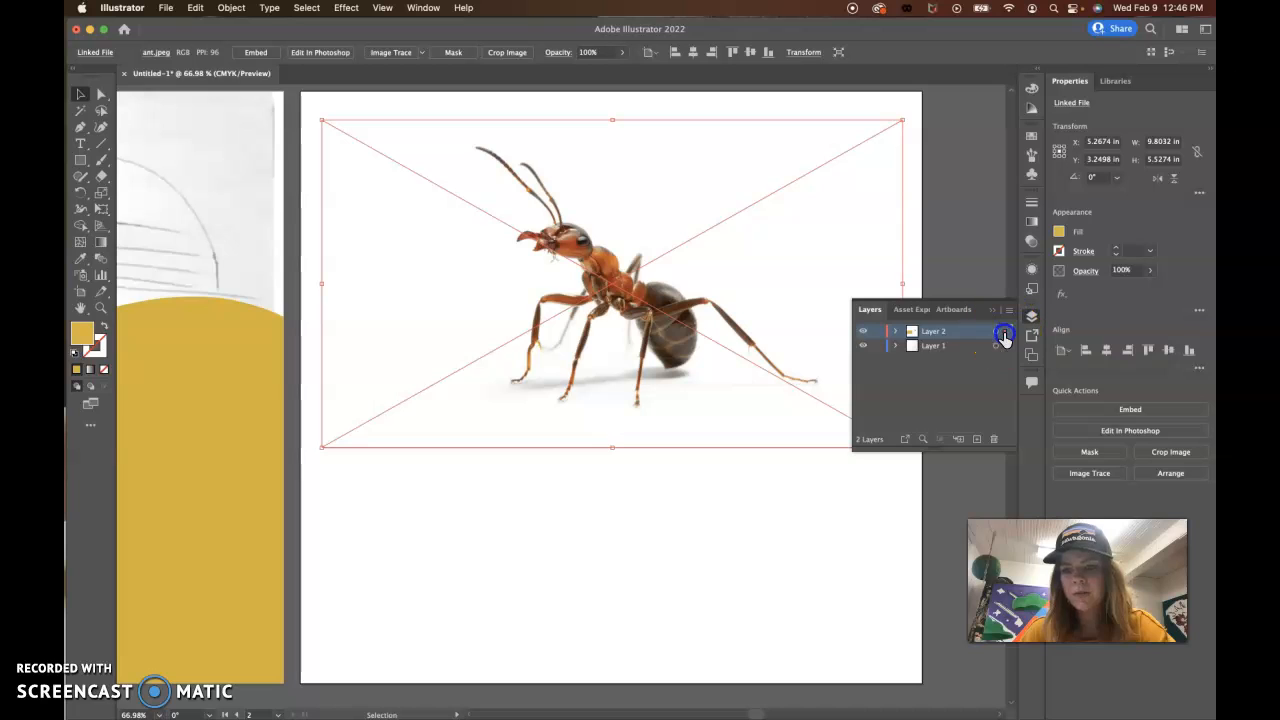
drag(1005, 350, 1006, 352)
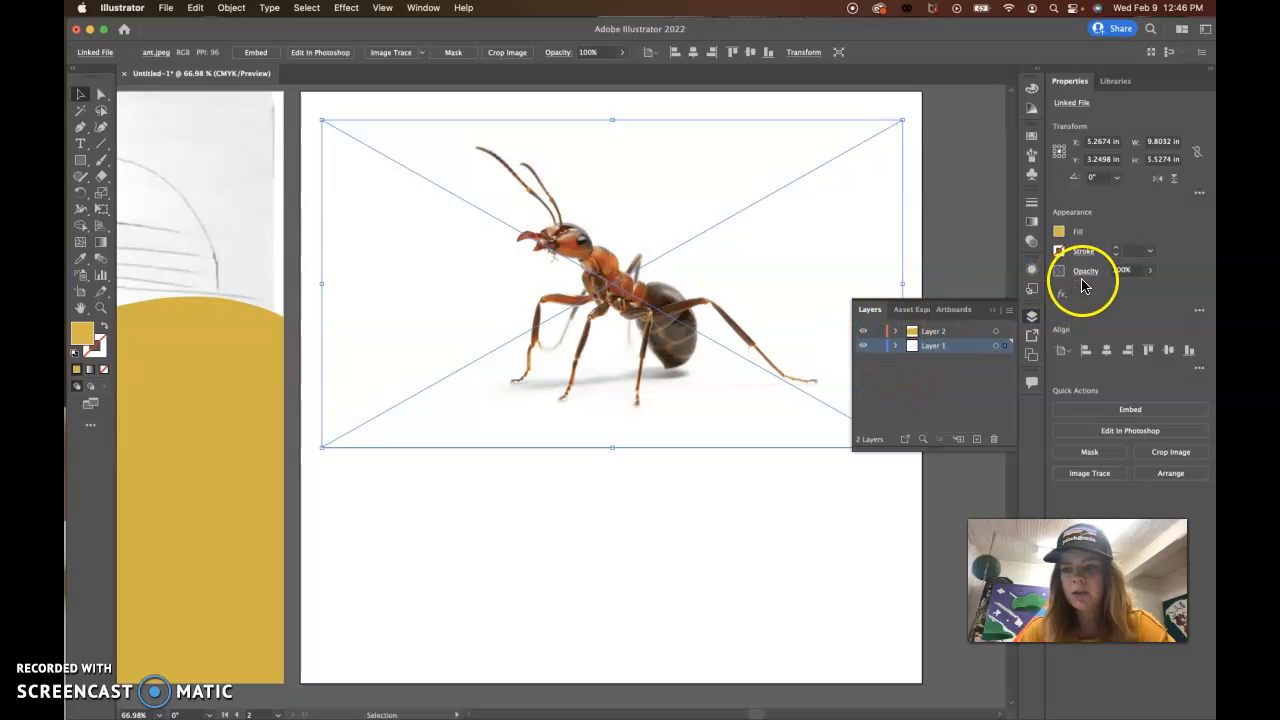
Step: Lower the ant image's opacity to about 53% and lock Layer 1
click(1151, 271)
drag(1125, 290, 1124, 290)
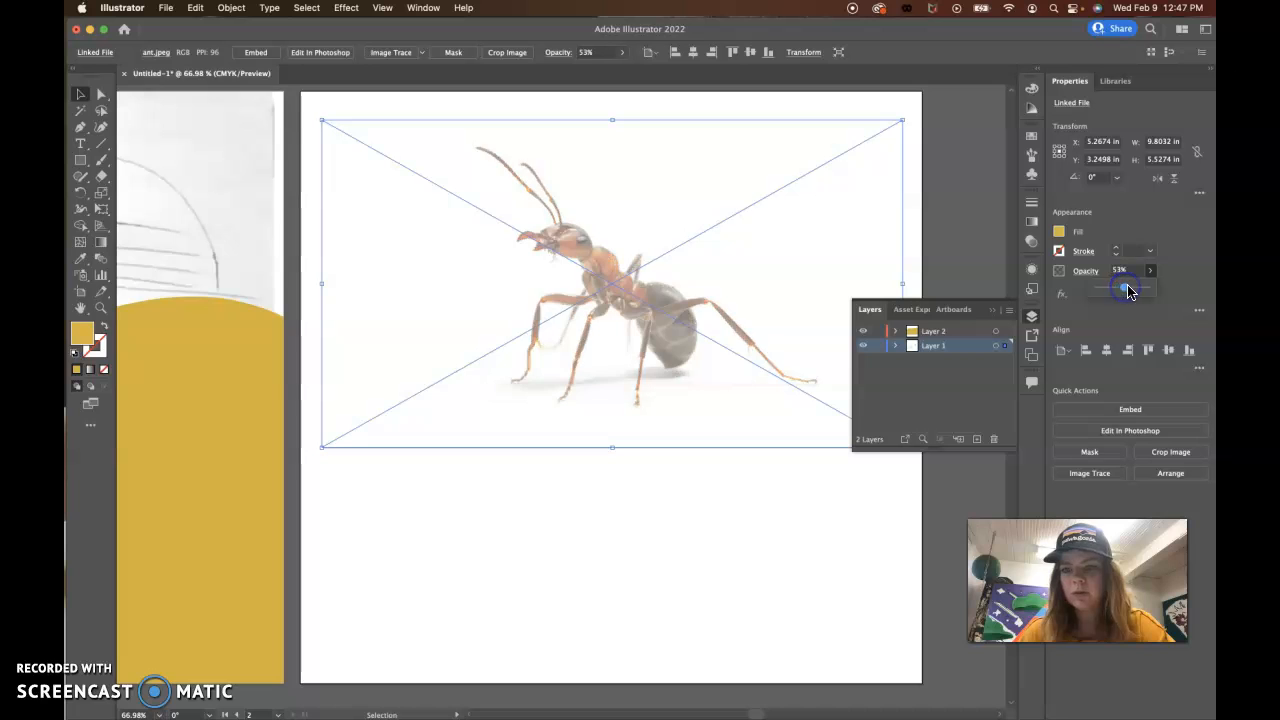
click(878, 346)
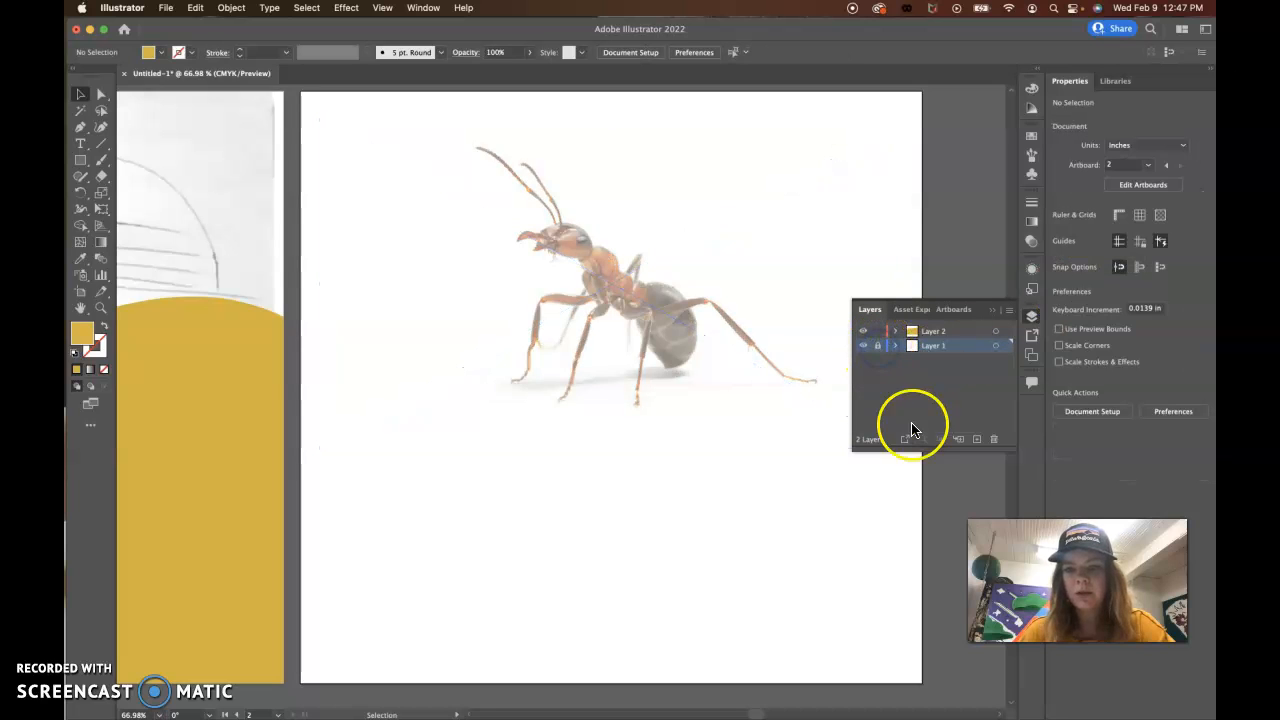
Step: Make Layer 2 active and draw an ellipse about 0.79 in wide and 0.44 in high over the lower part of the ant's head
click(965, 333)
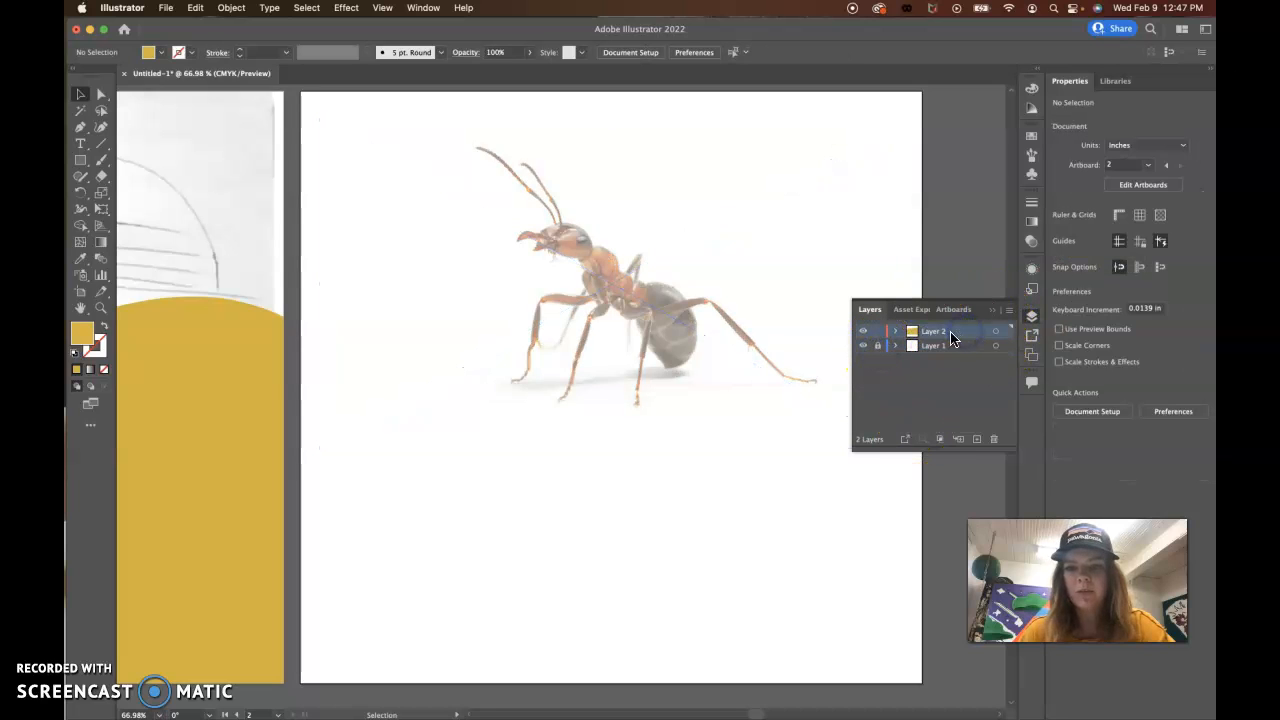
click(988, 308)
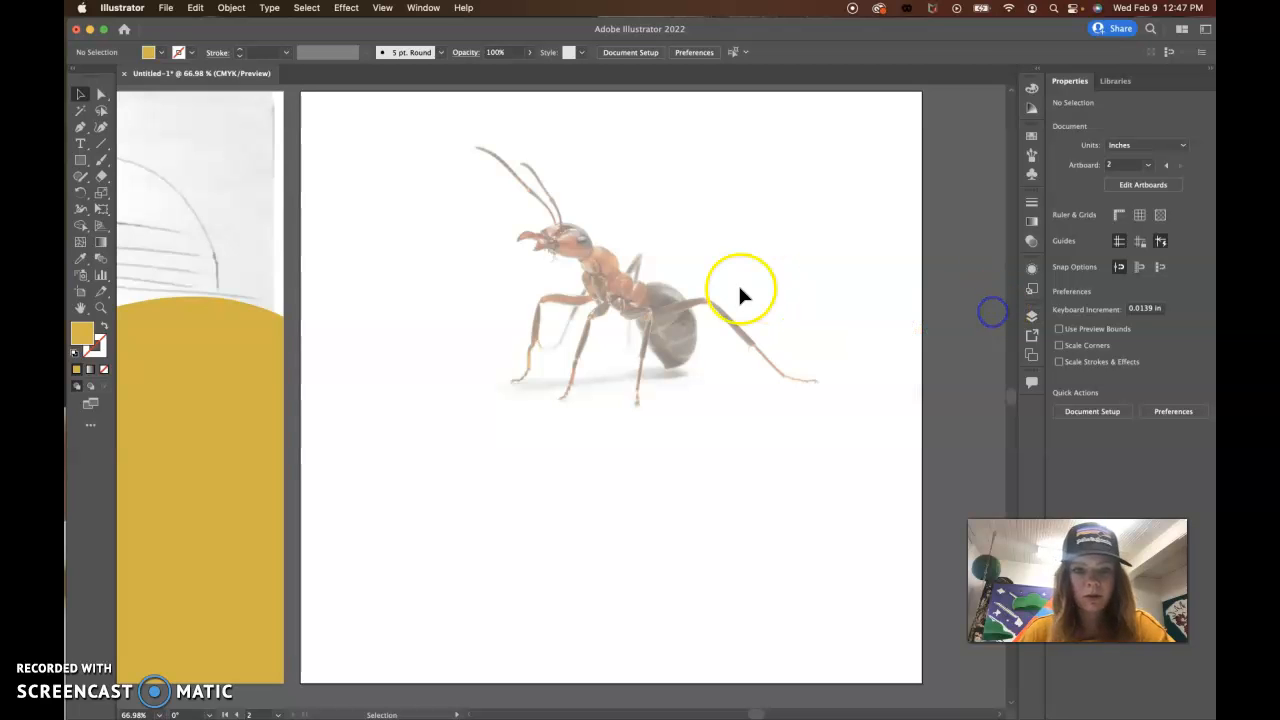
key(super+equal)
key(super+equal)
key(super+equal)
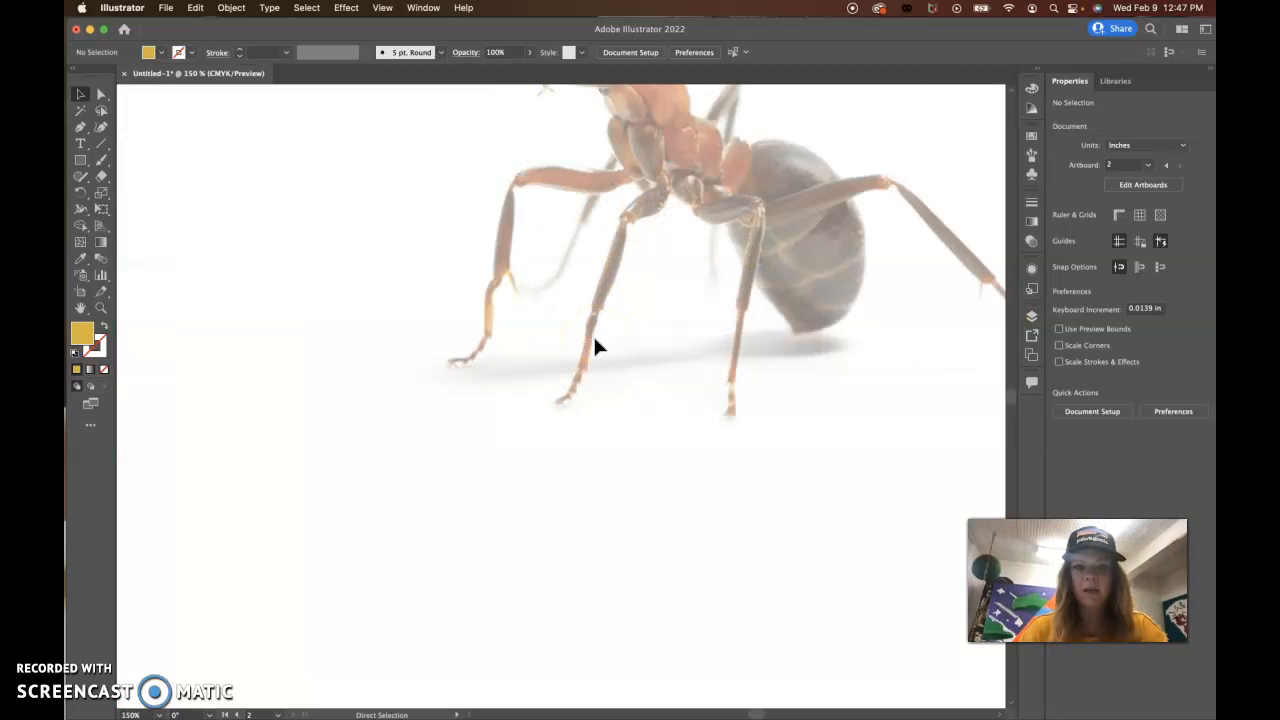
drag(685, 248, 674, 623)
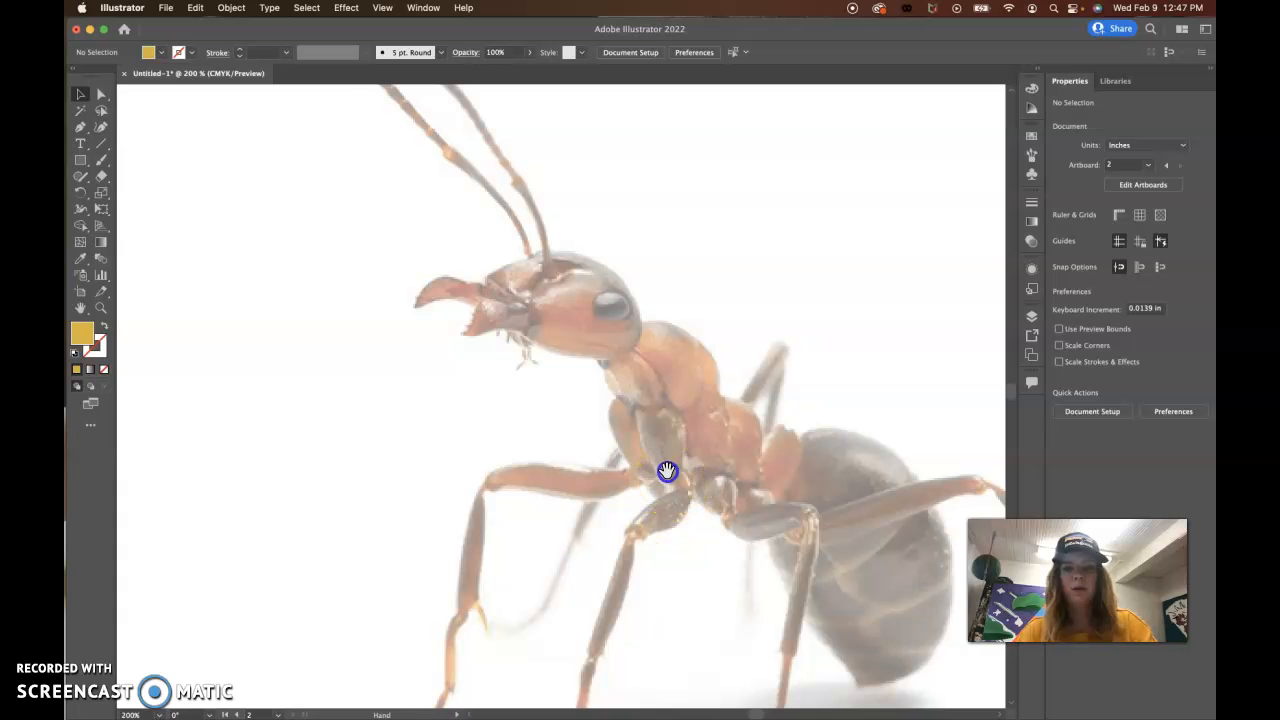
drag(666, 471, 666, 517)
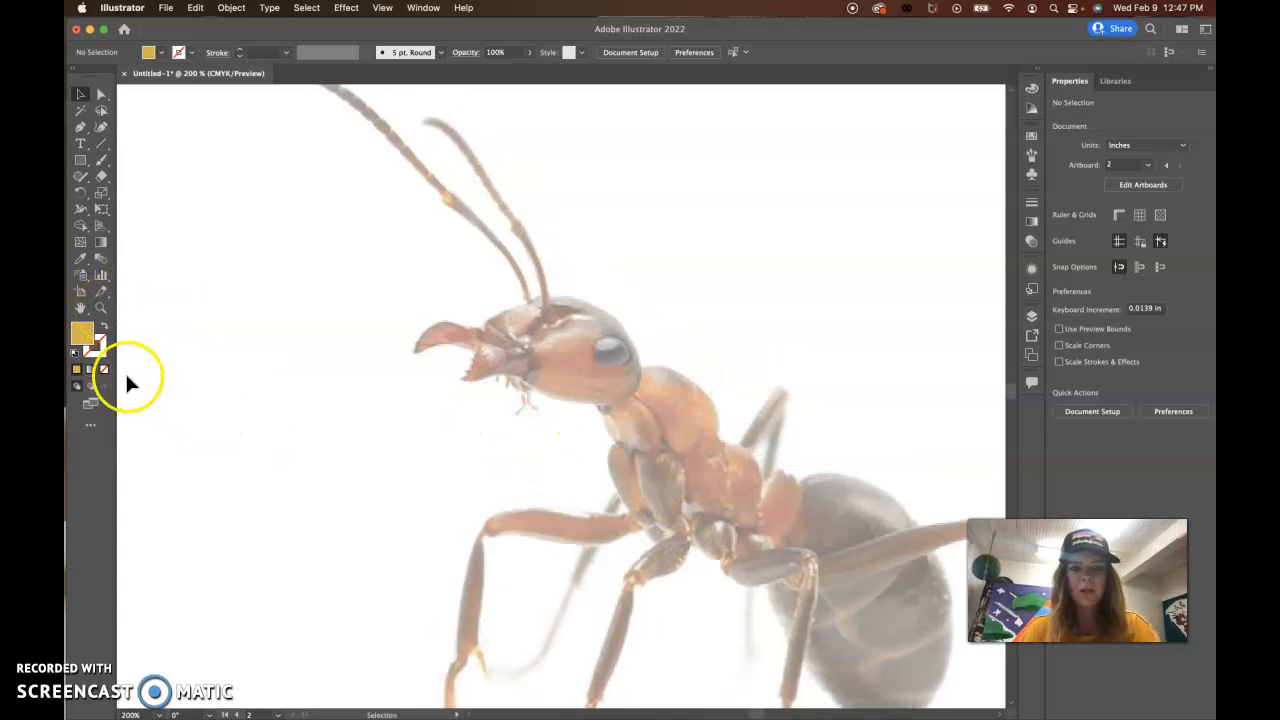
click(79, 162)
drag(79, 165, 128, 193)
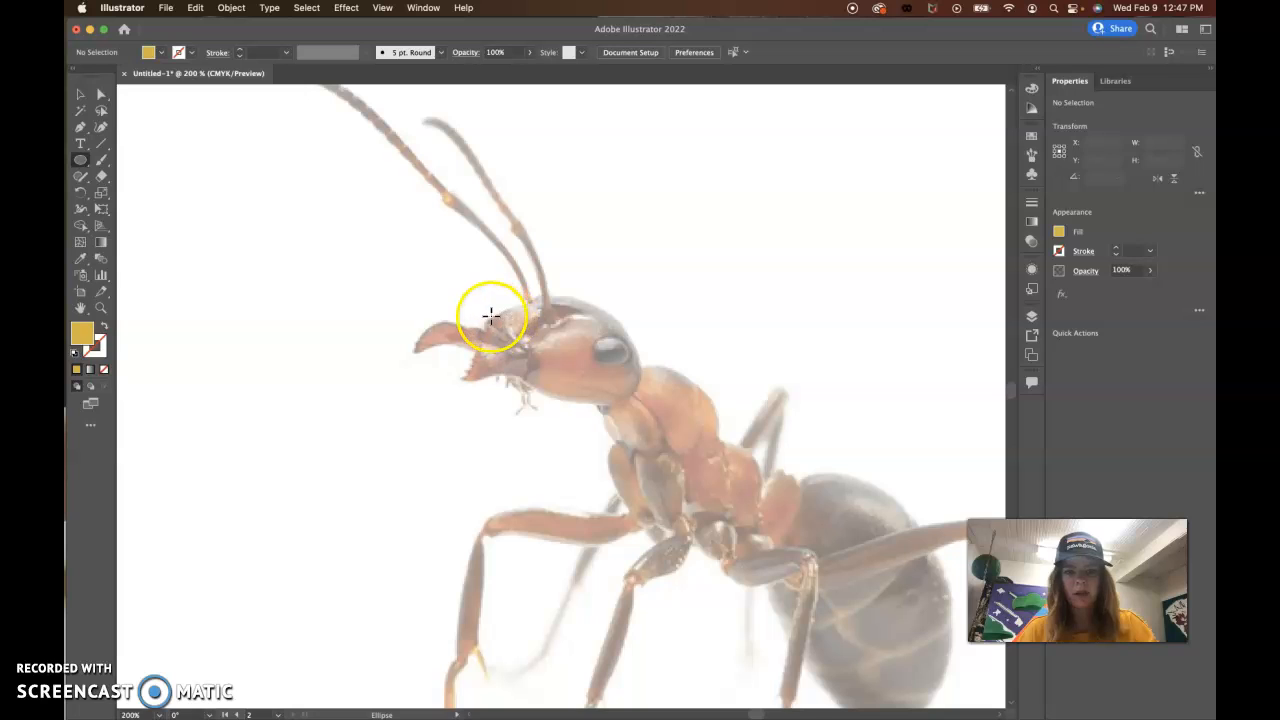
drag(505, 333, 646, 409)
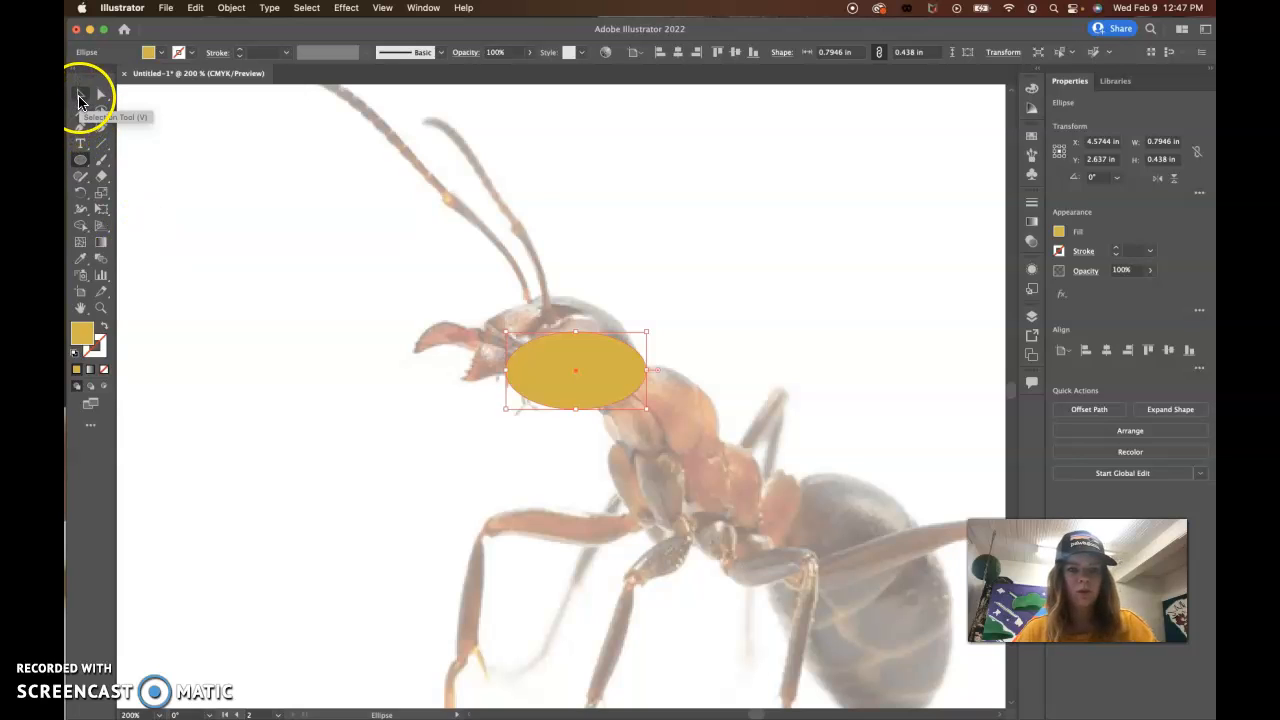
Step: Swap the ellipse's fill and stroke so it has no fill, and make its outline black
click(101, 345)
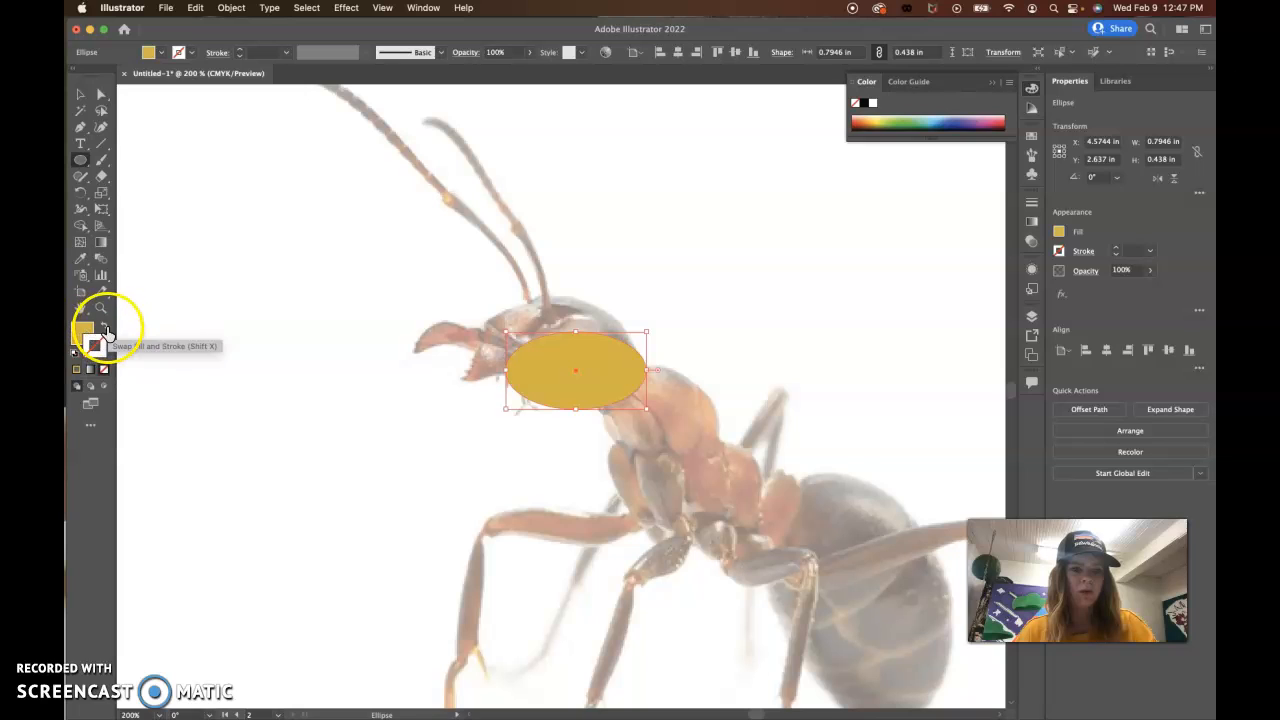
click(106, 331)
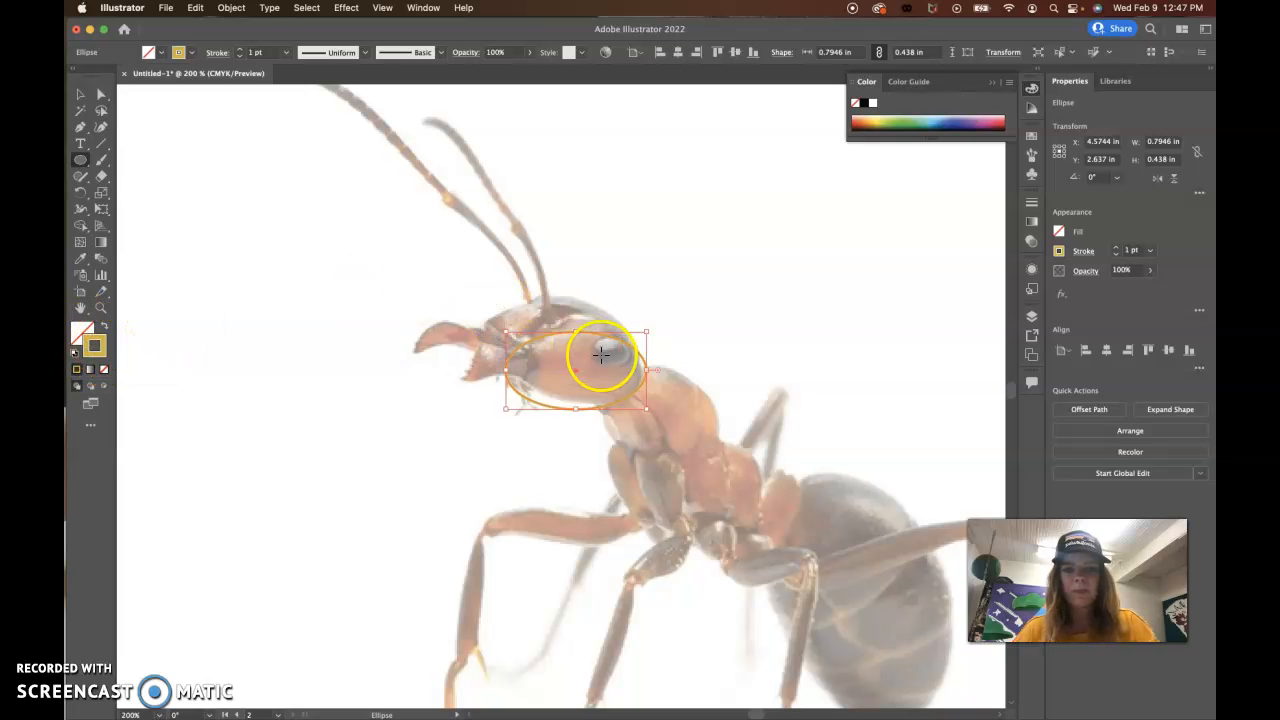
click(862, 103)
click(80, 95)
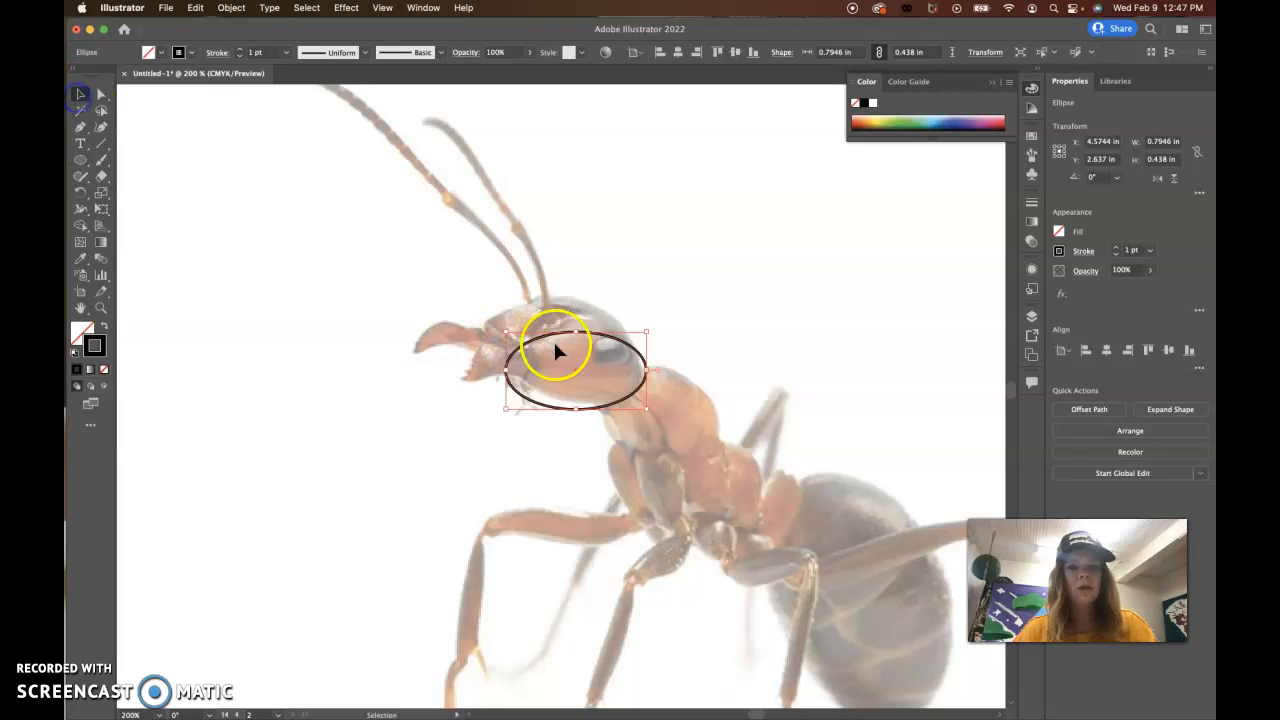
Step: Thin the ellipse's stroke to 0.5 pt and reduce its height to about 0.40 in to fit the head
click(1150, 252)
click(1166, 283)
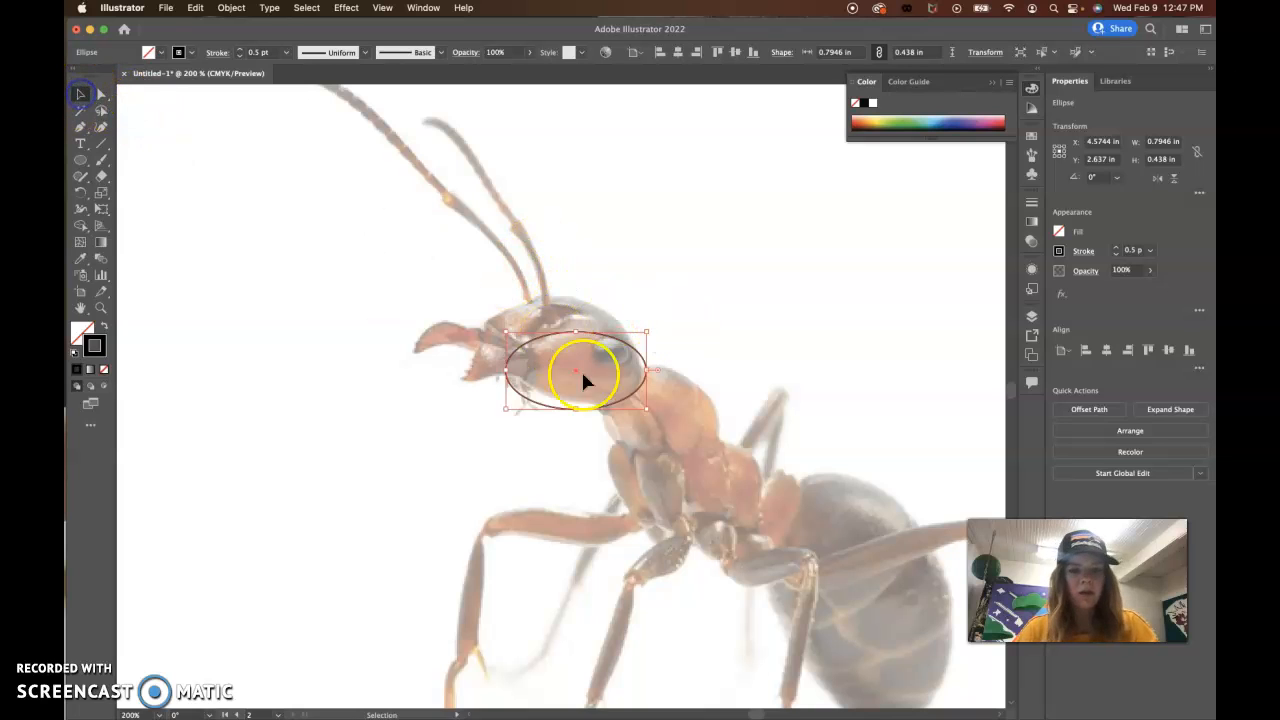
drag(576, 408, 576, 401)
drag(648, 365, 642, 372)
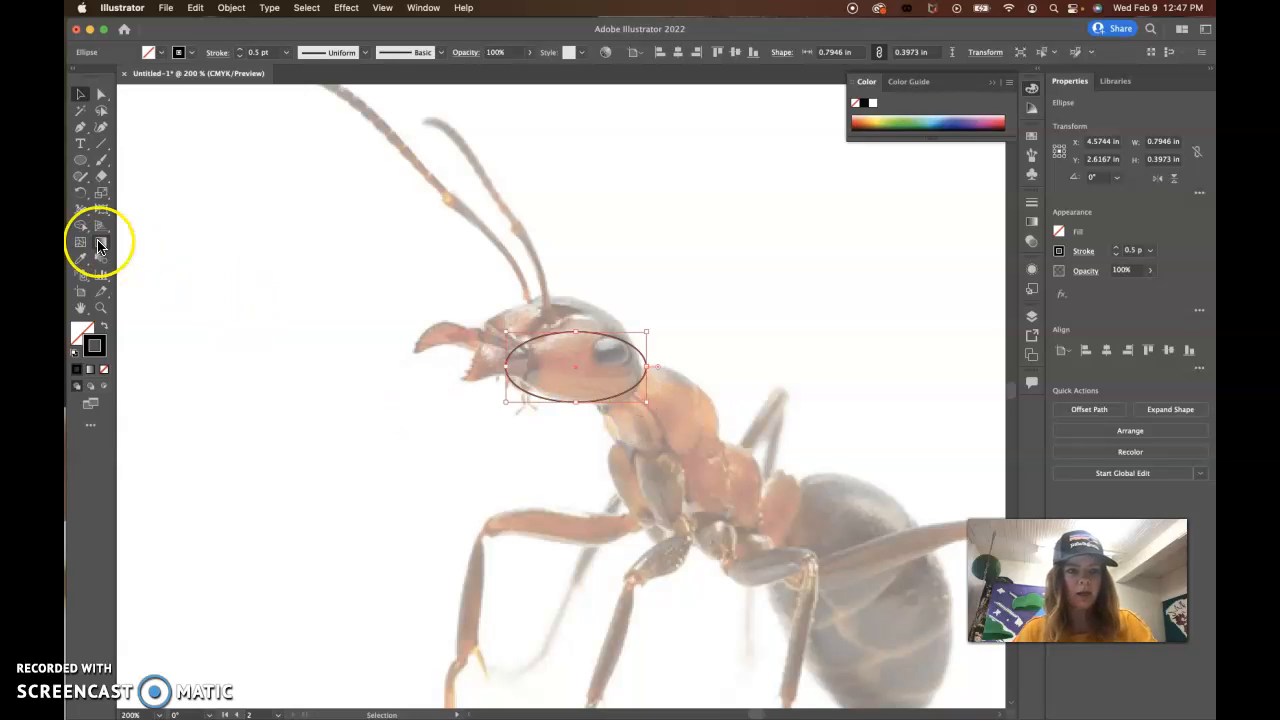
Step: Duplicate the ellipse over the upper part of the ant's head and narrow the original to about 0.76 in
drag(535, 345, 513, 303)
key(super+z)
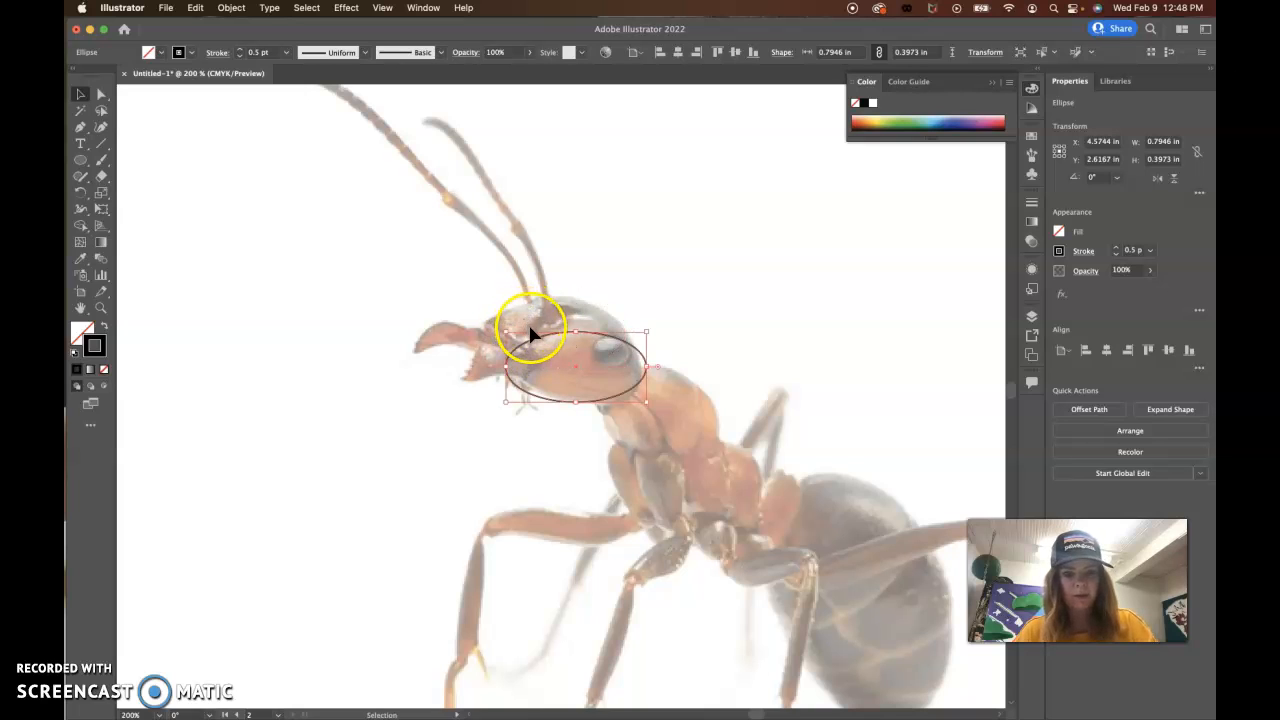
alt+drag(533, 343, 513, 312)
click(642, 357)
drag(646, 367, 639, 367)
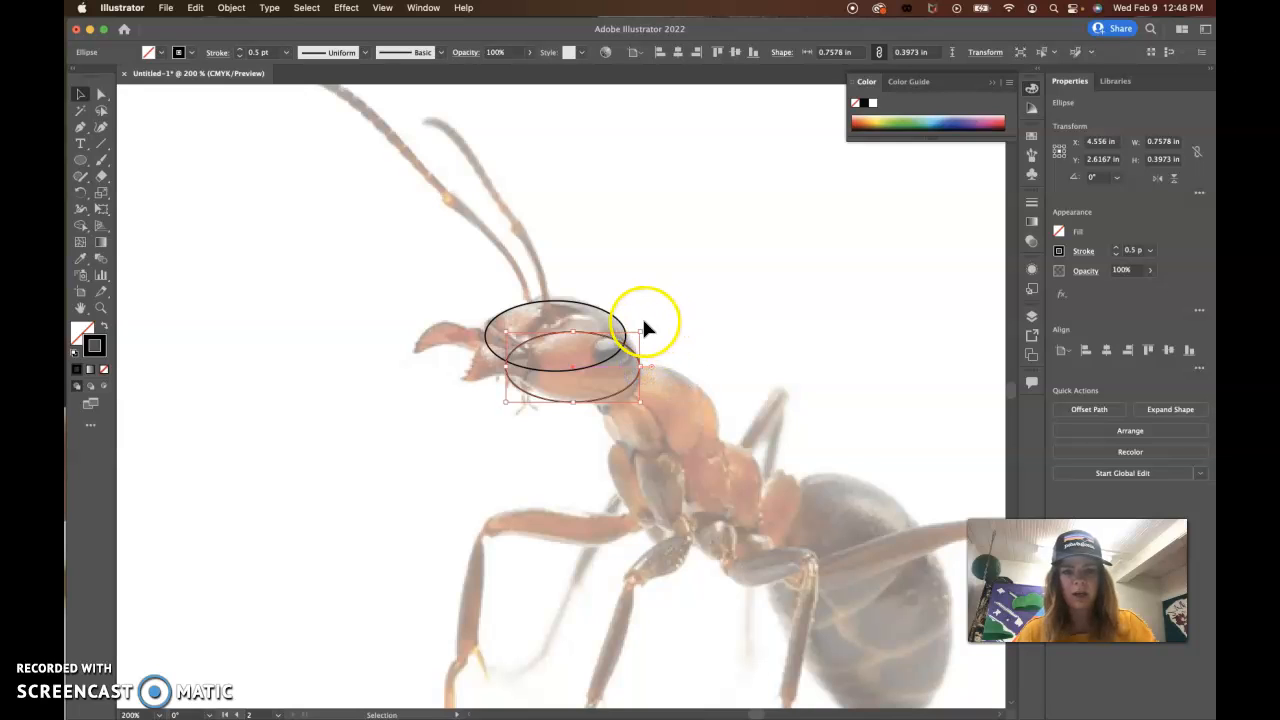
Step: Paste a copy of the upper head ellipse, narrow it to about 0.46 in and position it over the front of the thorax
click(575, 303)
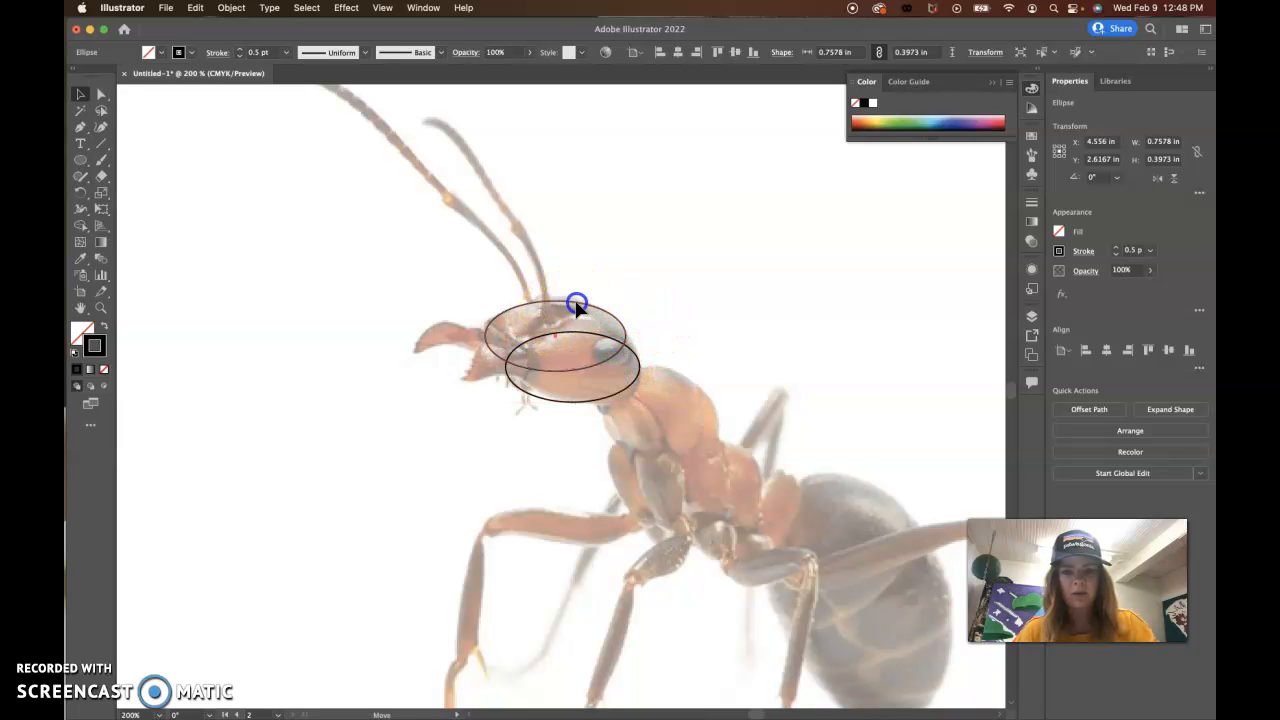
key(a)
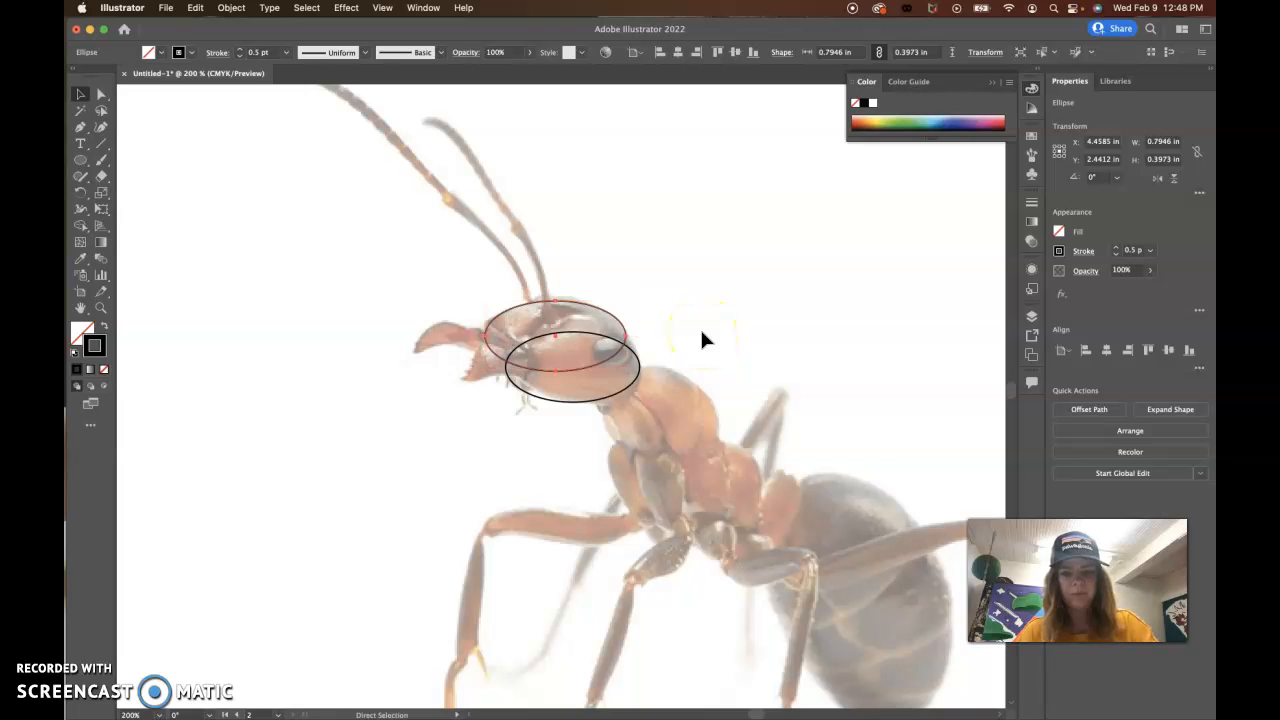
key(super+v)
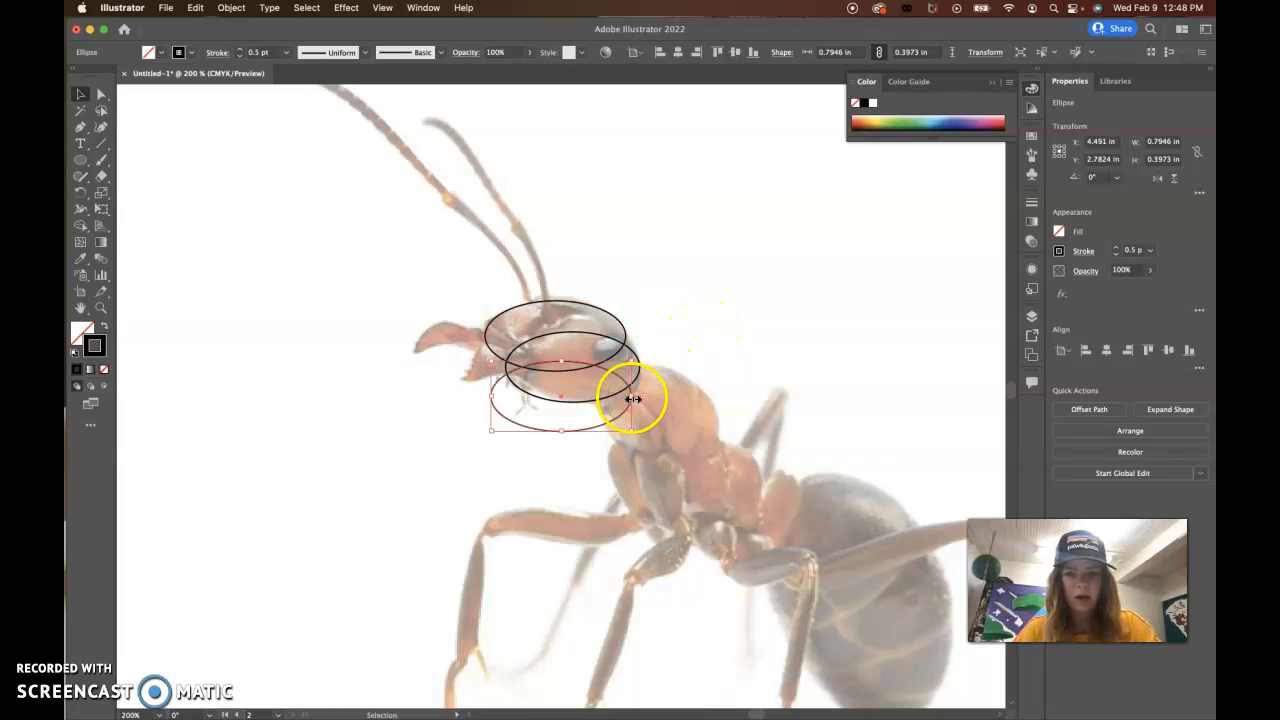
drag(632, 398, 697, 424)
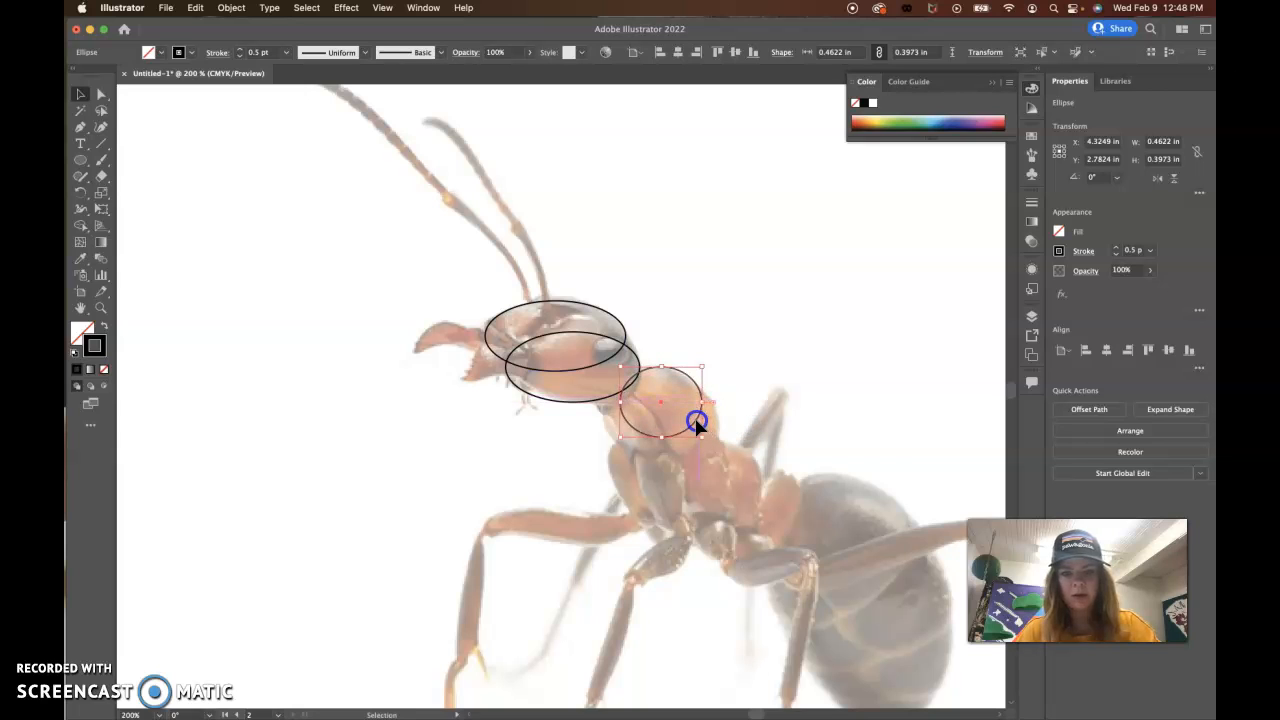
Step: Paste another copy of the narrowed ellipse and place it slightly below and behind the first thorax ellipse, overlapping it
key(super+v)
drag(590, 428, 703, 441)
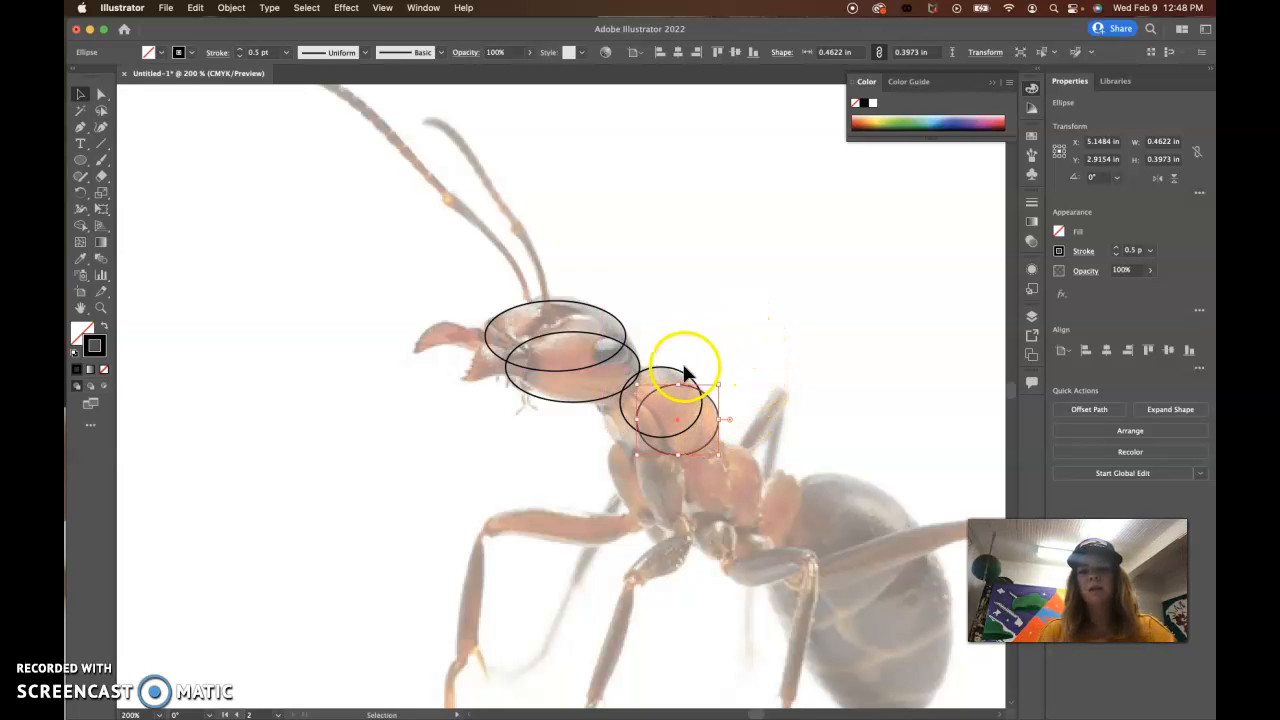
shift+click(651, 370)
shift+click(640, 364)
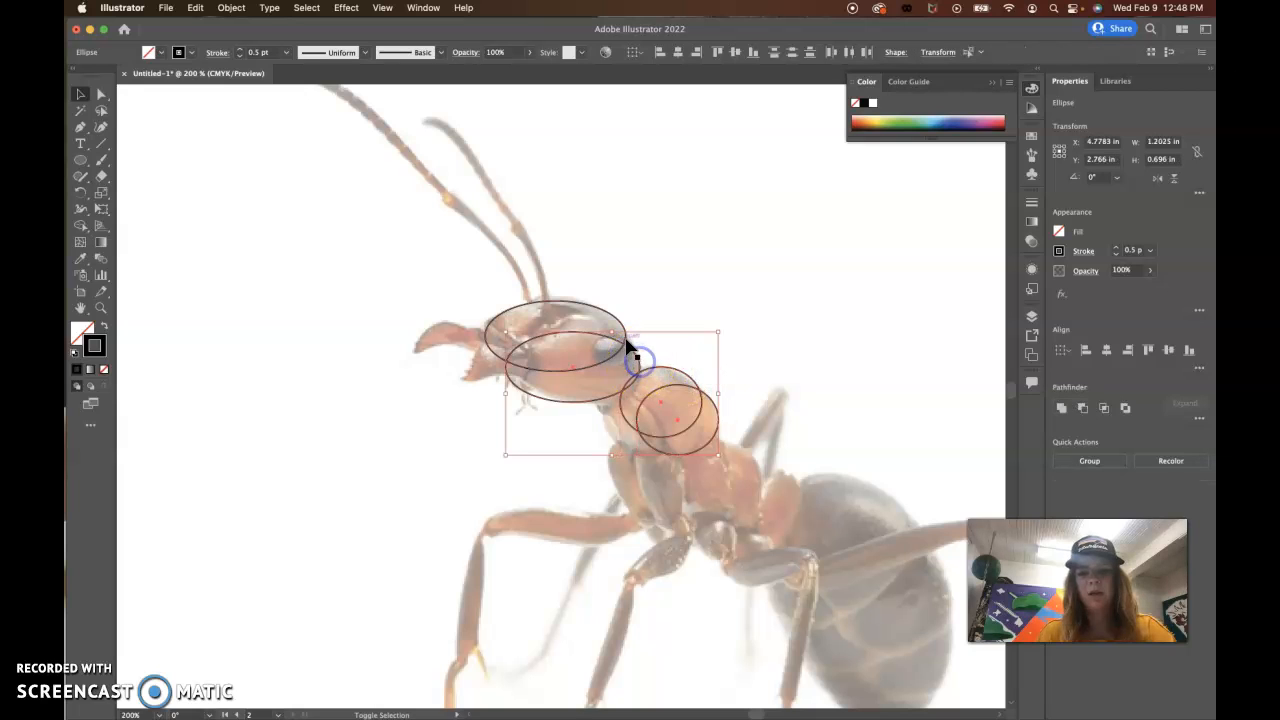
shift+click(628, 343)
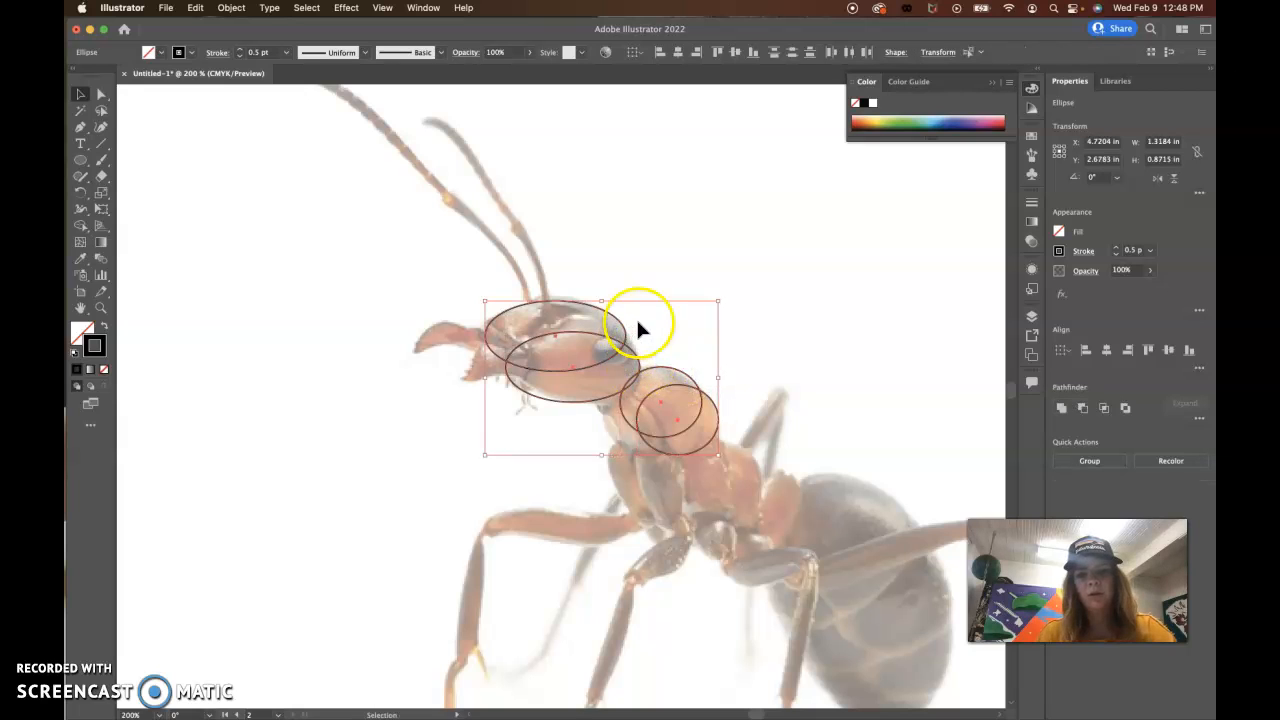
click(773, 318)
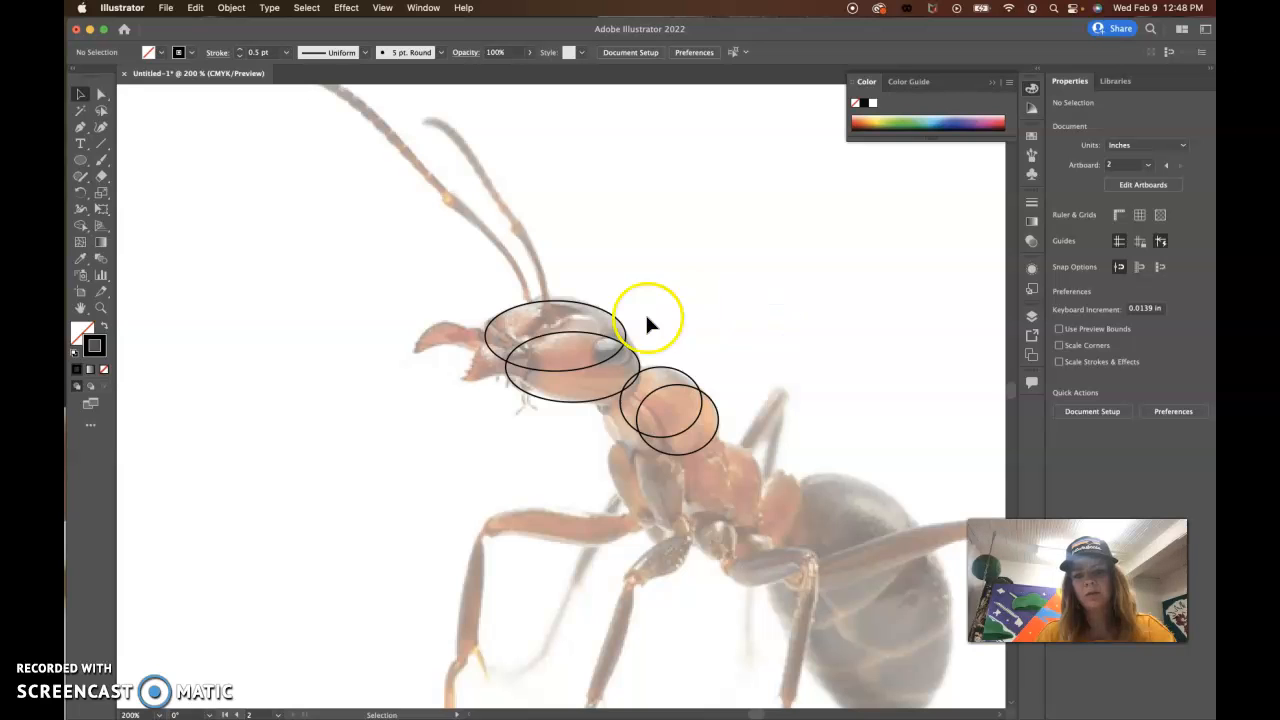
scroll(647, 430, right, 5)
scroll(647, 430, down, 2)
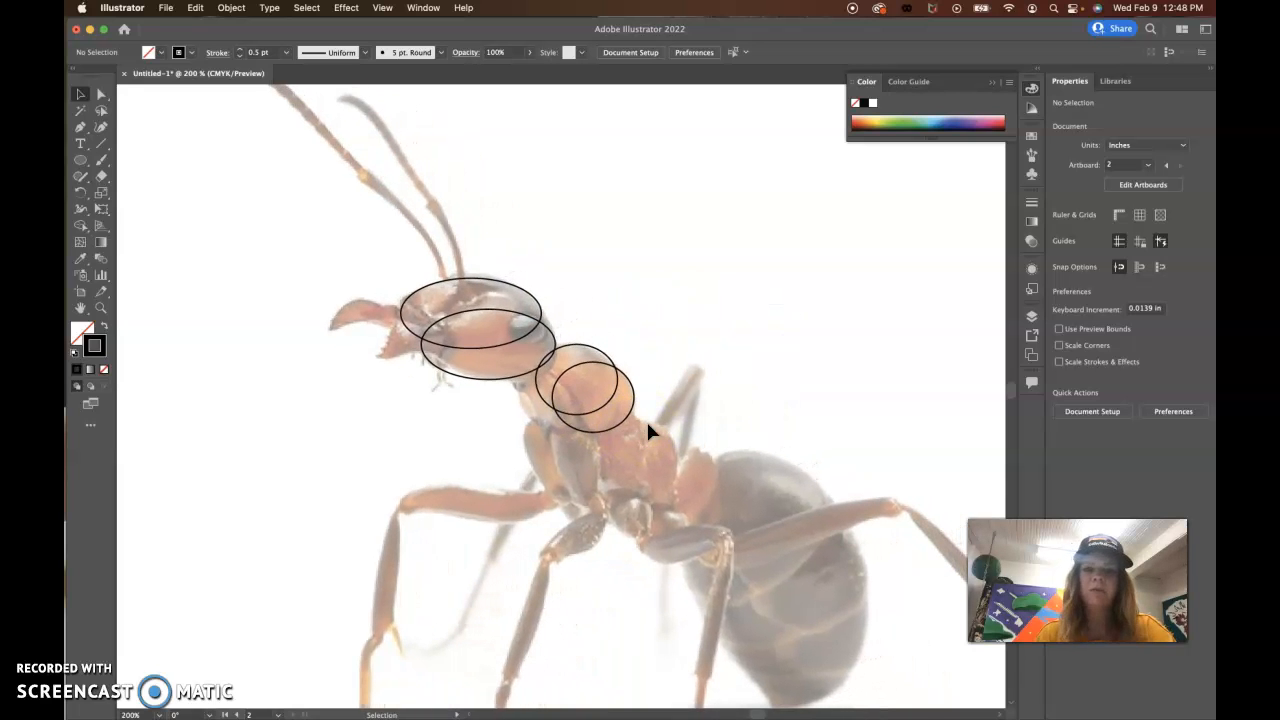
click(296, 327)
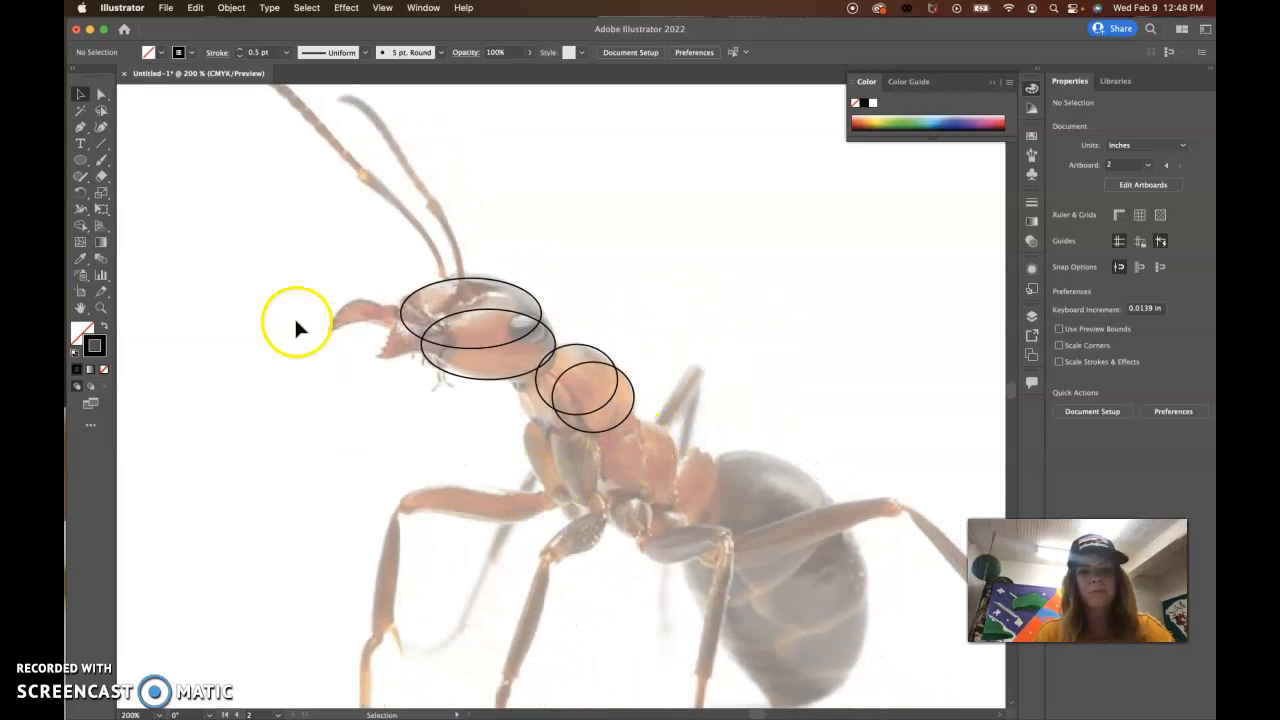
Step: Select all four head and thorax ellipses and merge the two overlapping head ellipses into one outline with the Shape Builder tool
click(432, 297)
shift+click(429, 366)
shift+click(577, 347)
shift+click(623, 371)
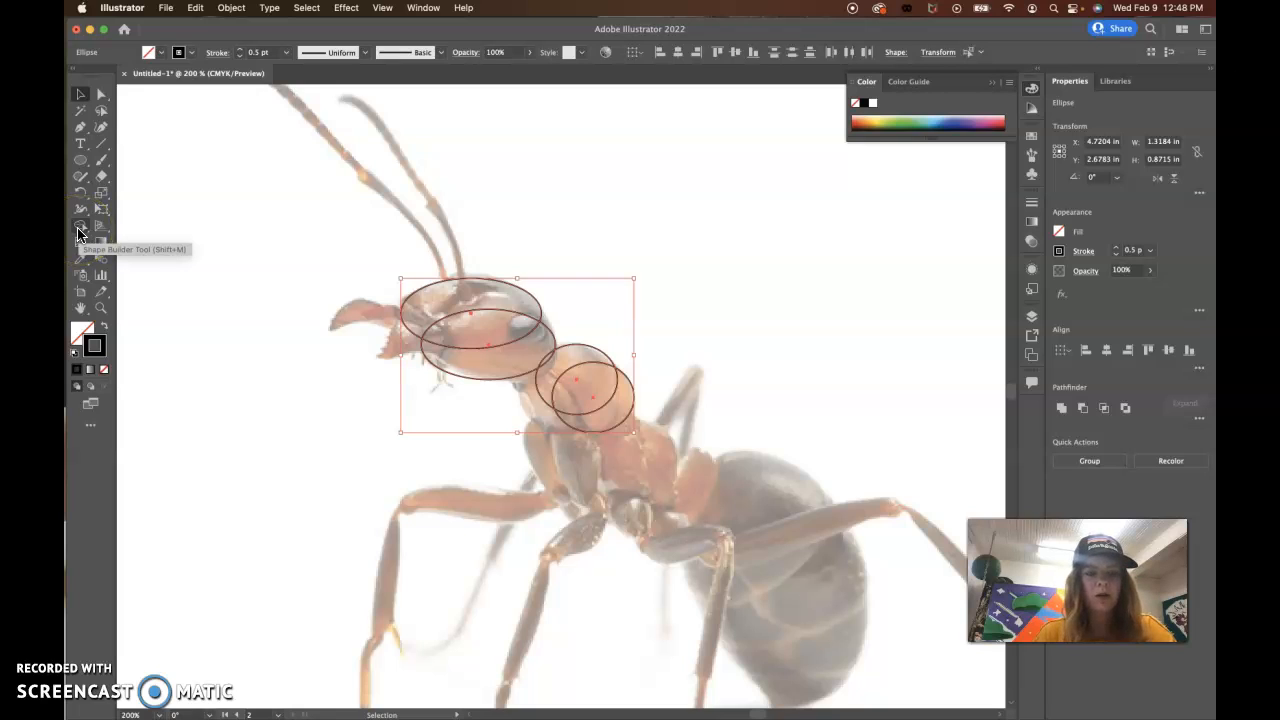
click(80, 230)
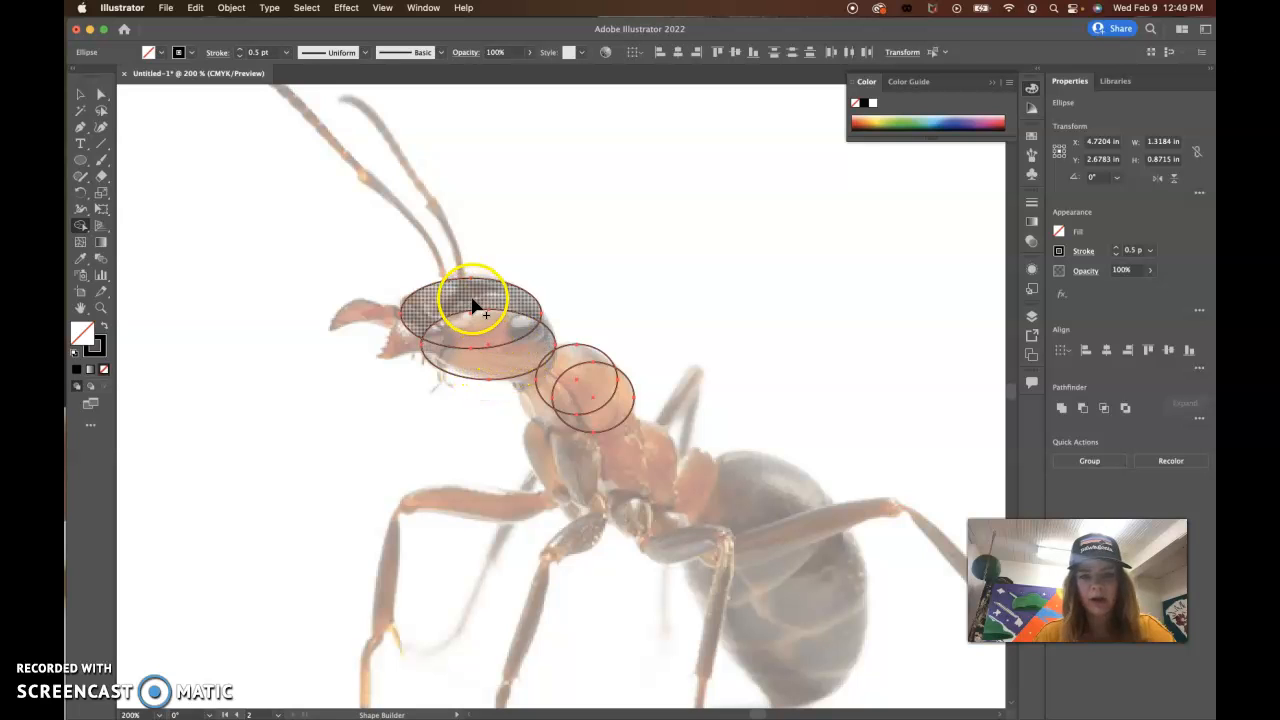
scroll(473, 300, up, 2)
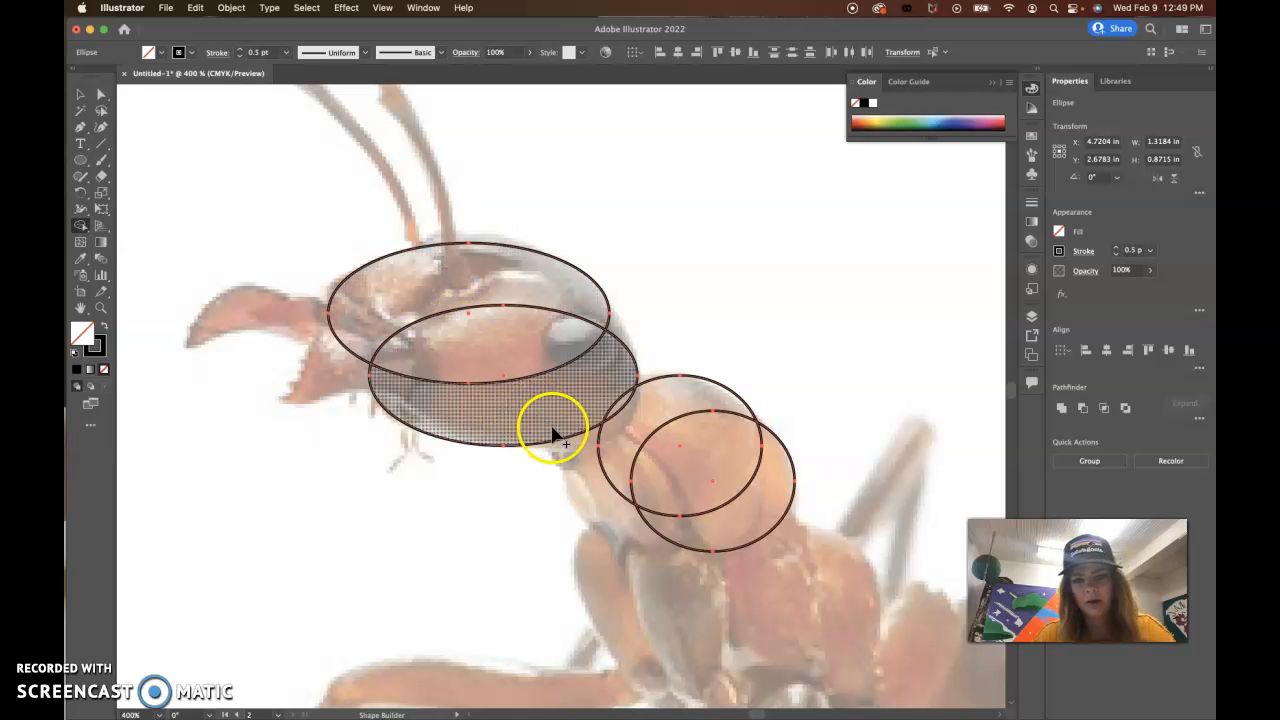
click(399, 293)
mouse_move(400, 296)
mouse_down()
mouse_move(466, 366)
mouse_move(533, 407)
mouse_up()
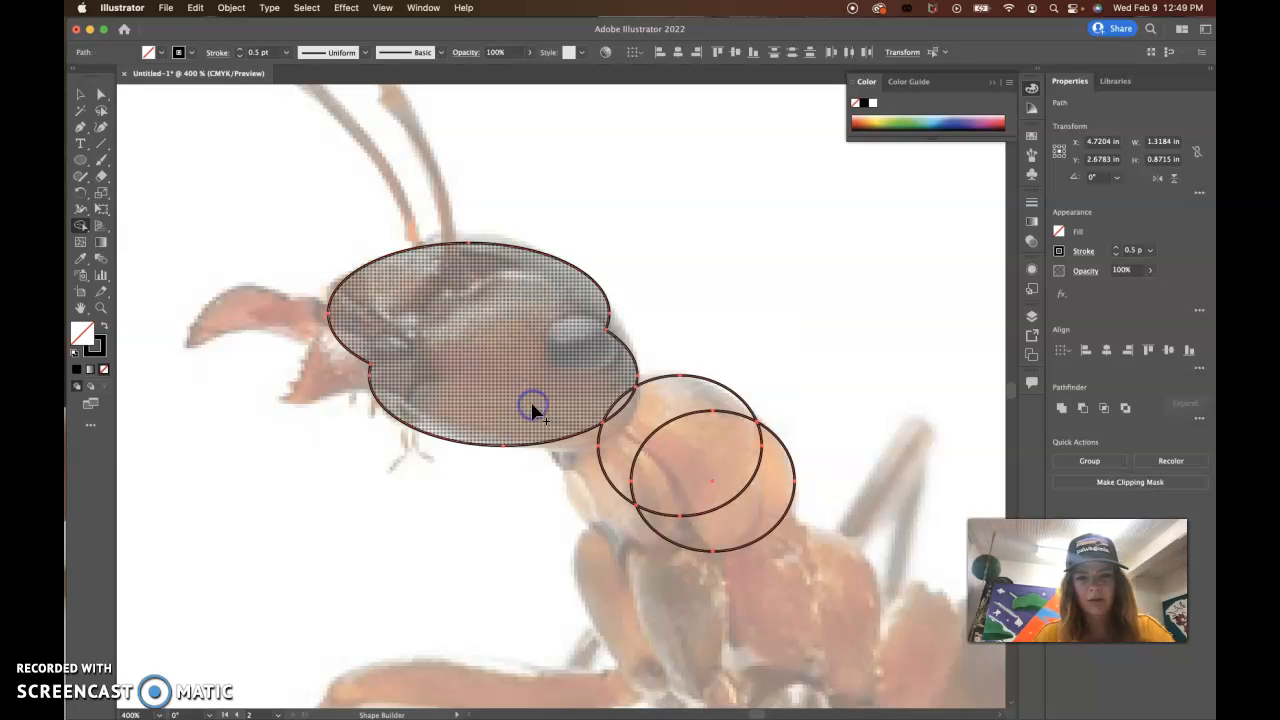
Step: Merge the two overlapping thorax ellipses into a single outline with the Shape Builder tool
click(624, 406)
drag(624, 406, 673, 450)
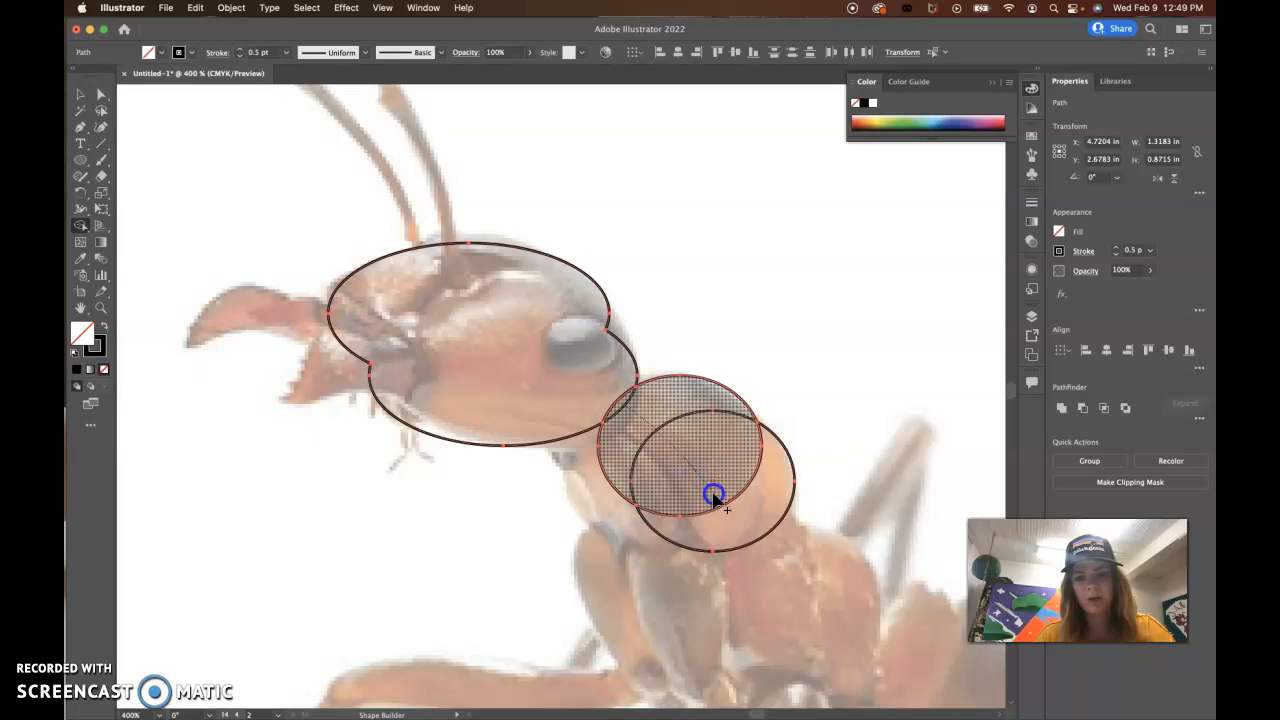
drag(713, 497, 733, 521)
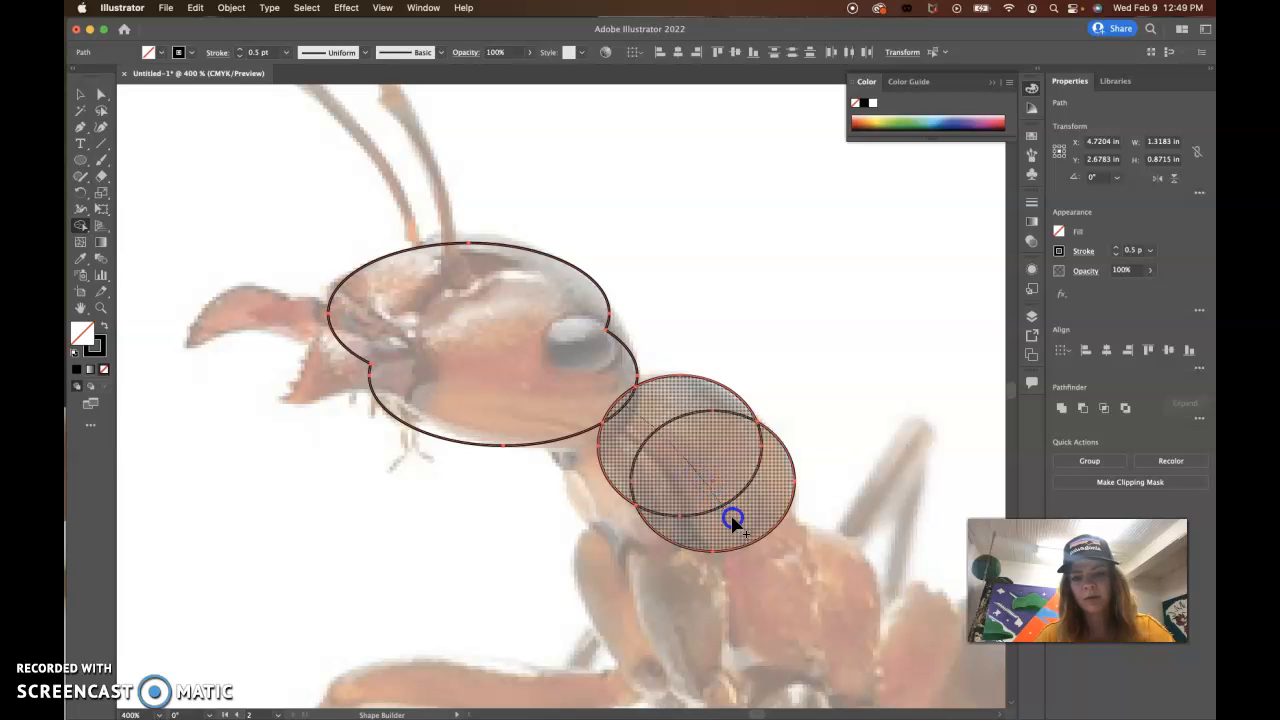
drag(733, 521, 733, 521)
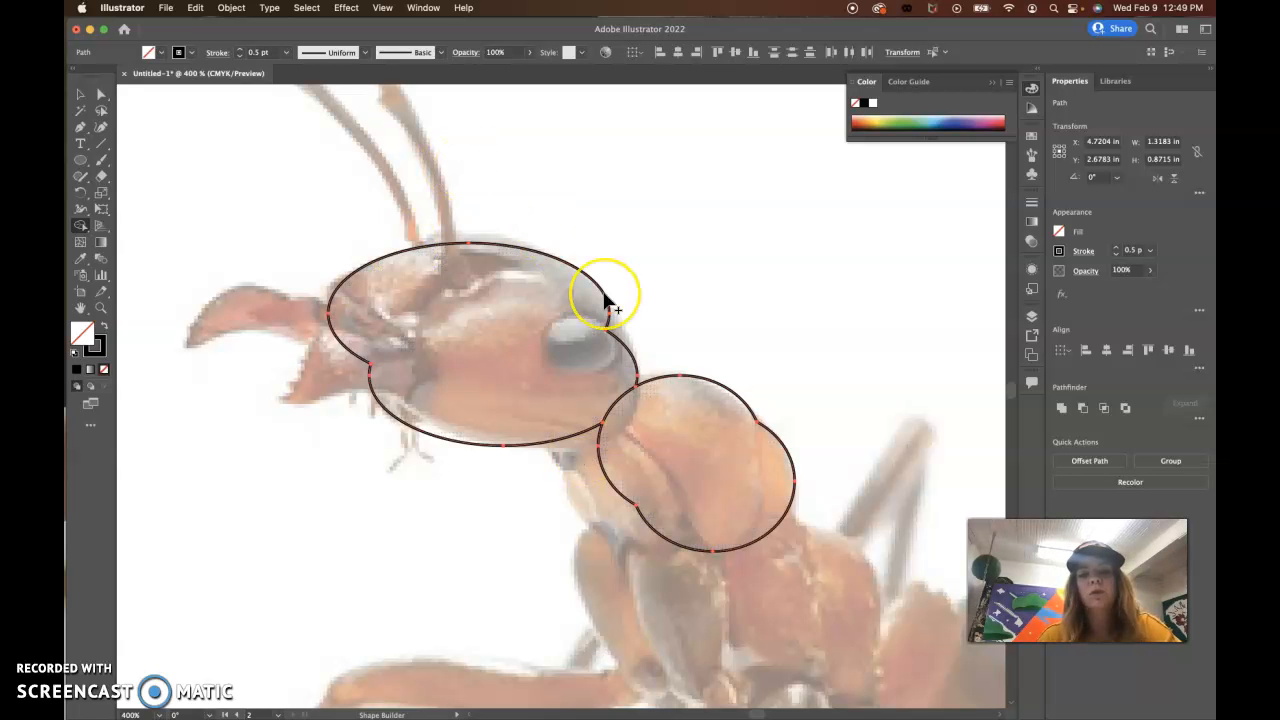
Step: Set the Blob Brush tool's fidelity fully to Smooth and its brush size to 5 pt
scroll(605, 301, right, 3)
scroll(605, 301, down, 2)
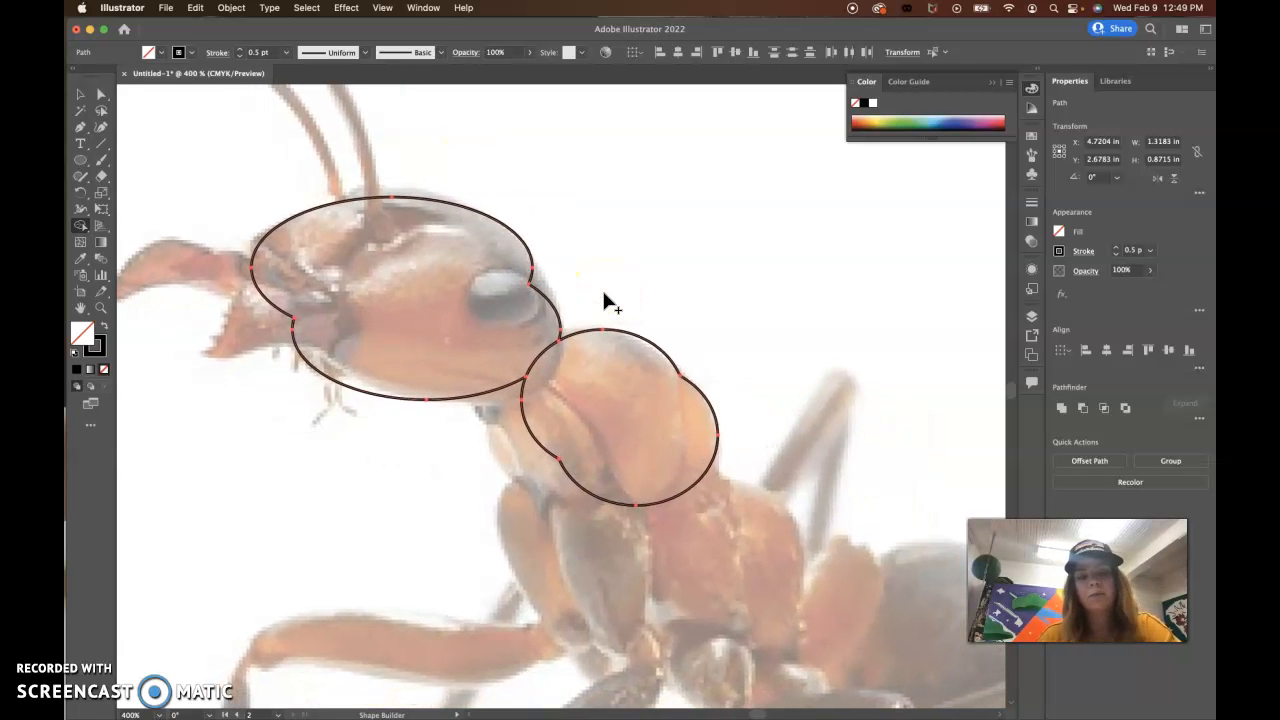
scroll(602, 287, left, 3)
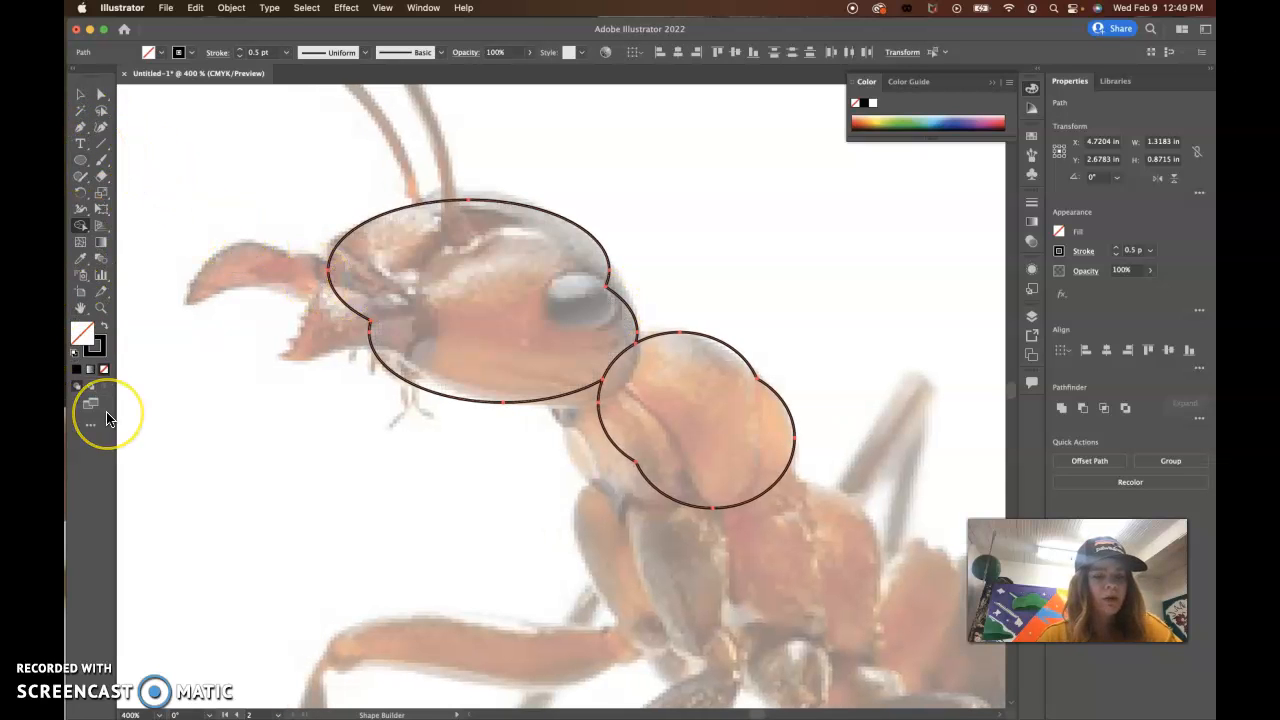
click(80, 166)
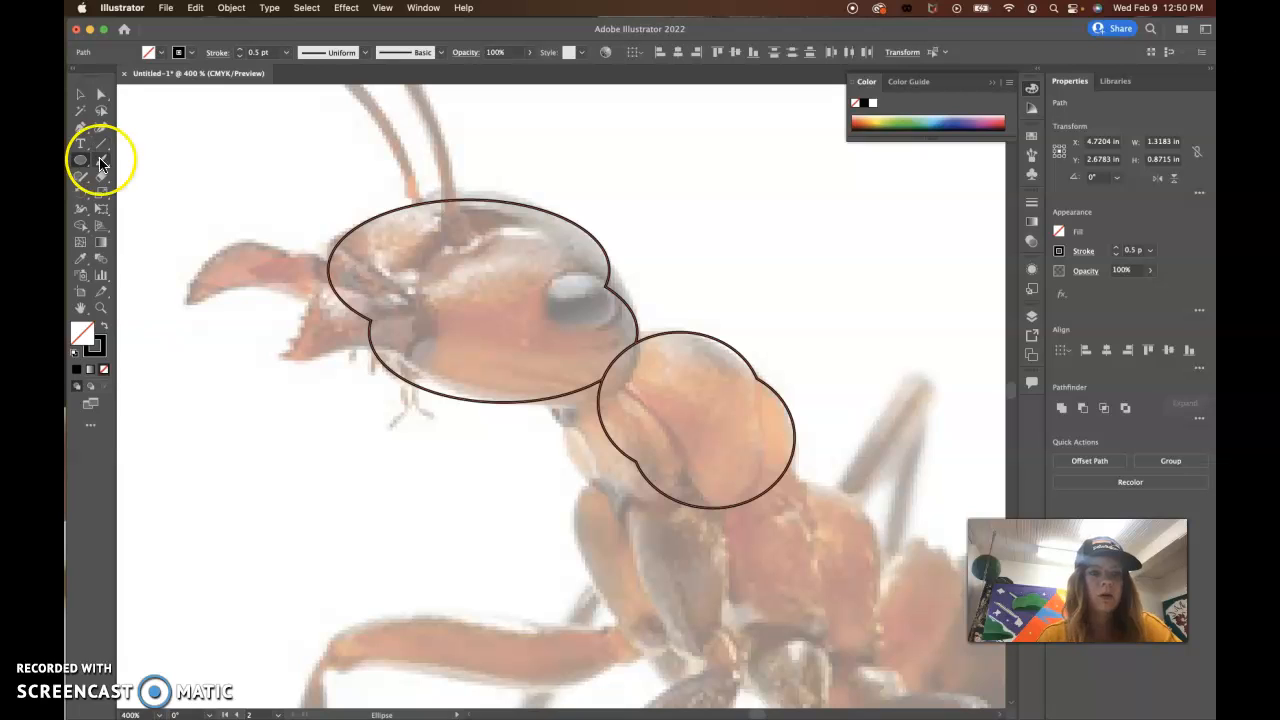
click(102, 163)
drag(102, 163, 143, 177)
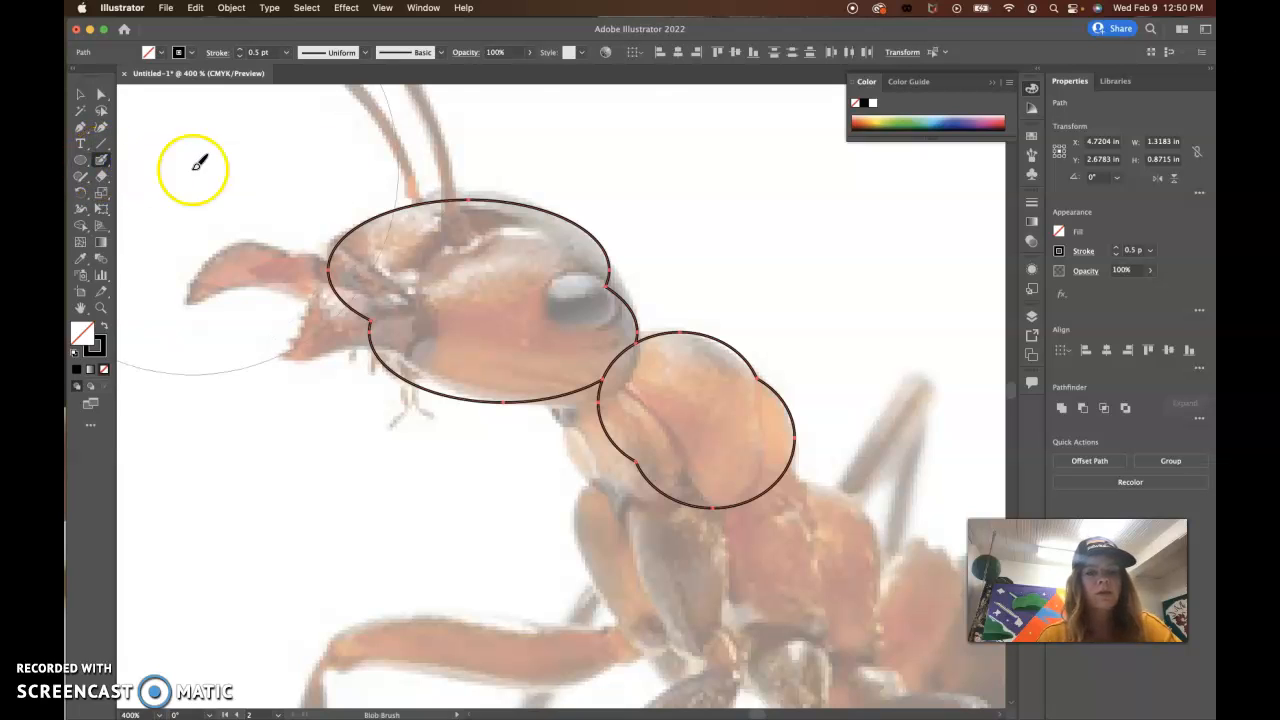
double_click(101, 160)
drag(547, 457, 523, 463)
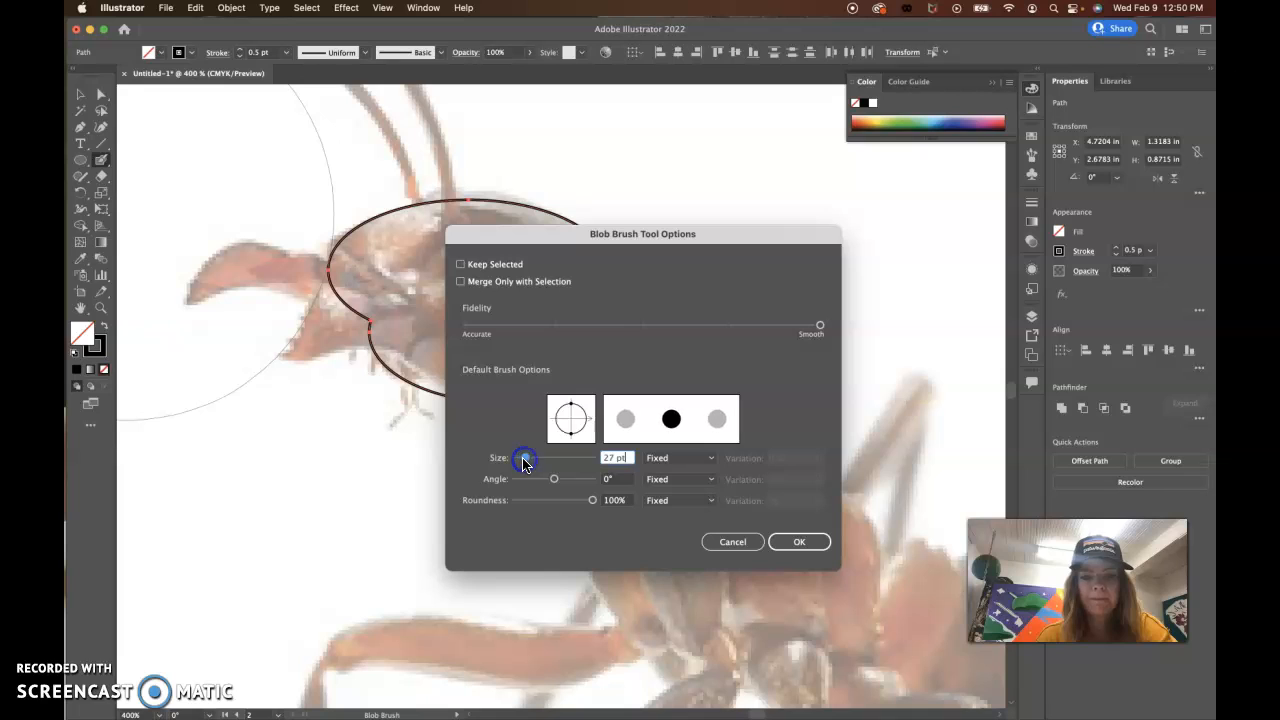
click(820, 329)
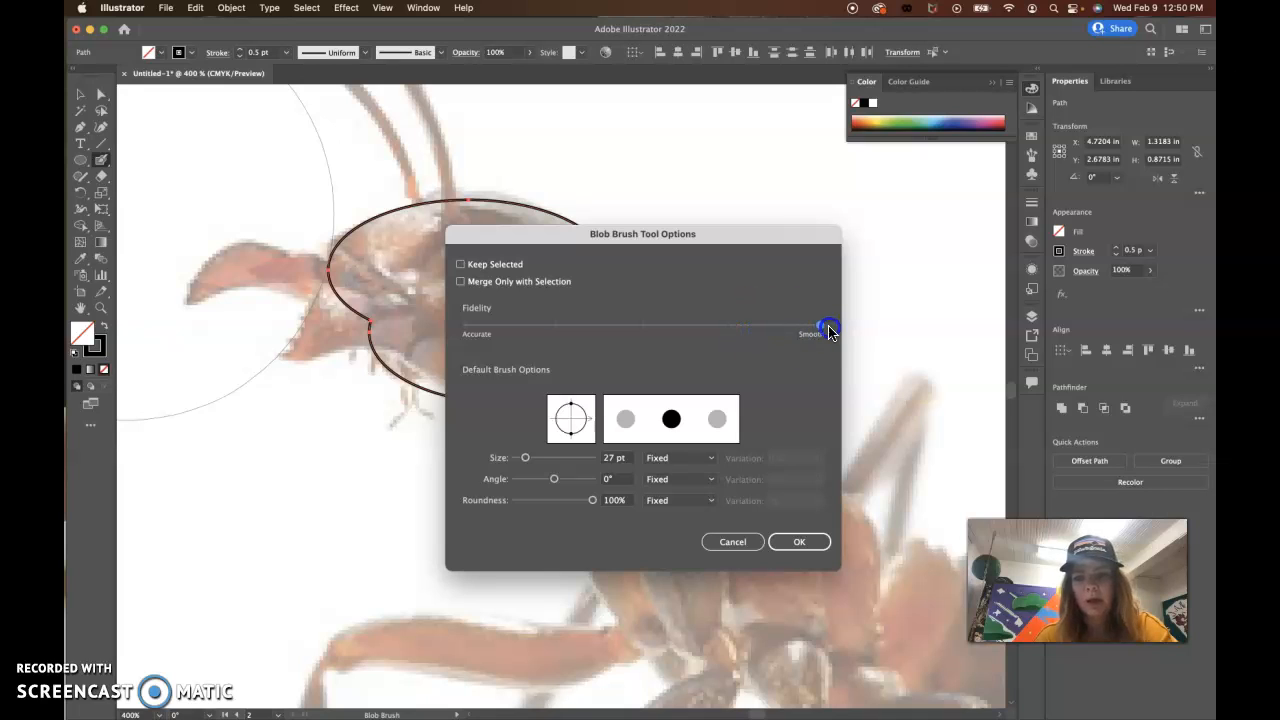
mouse_move(830, 333)
mouse_down()
mouse_move(651, 323)
mouse_move(560, 334)
mouse_move(815, 330)
mouse_up()
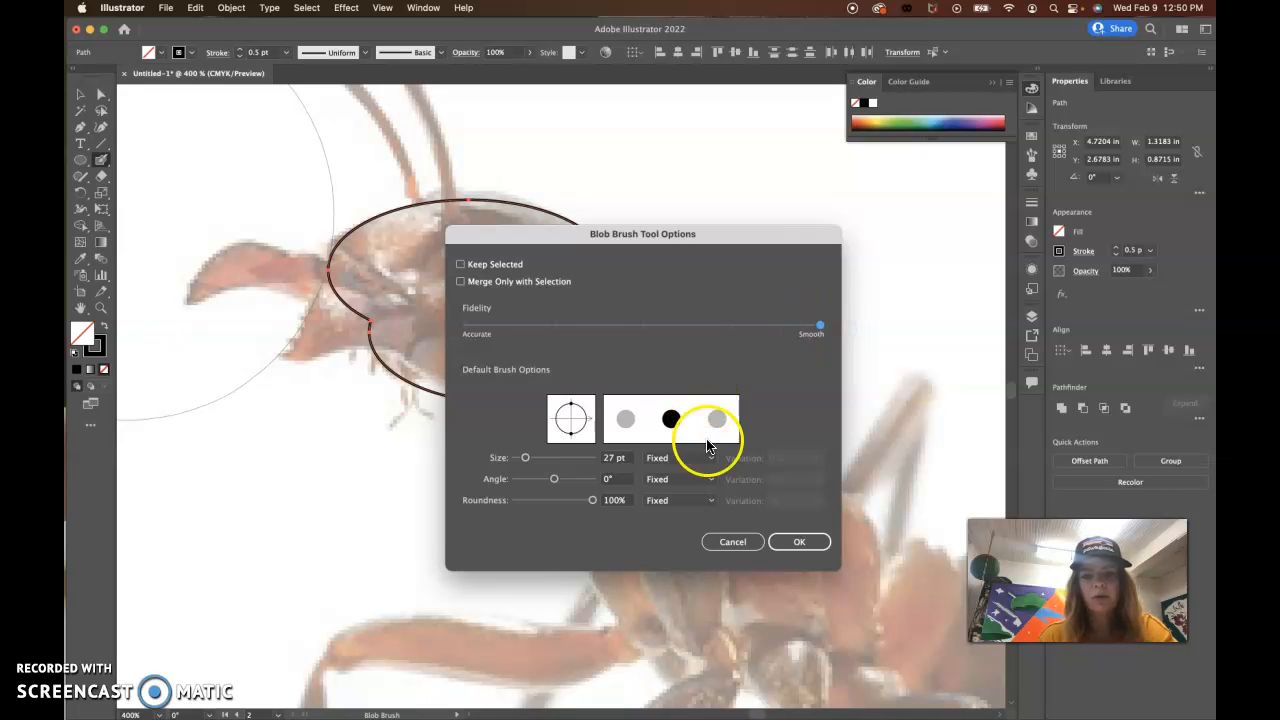
drag(526, 458, 516, 459)
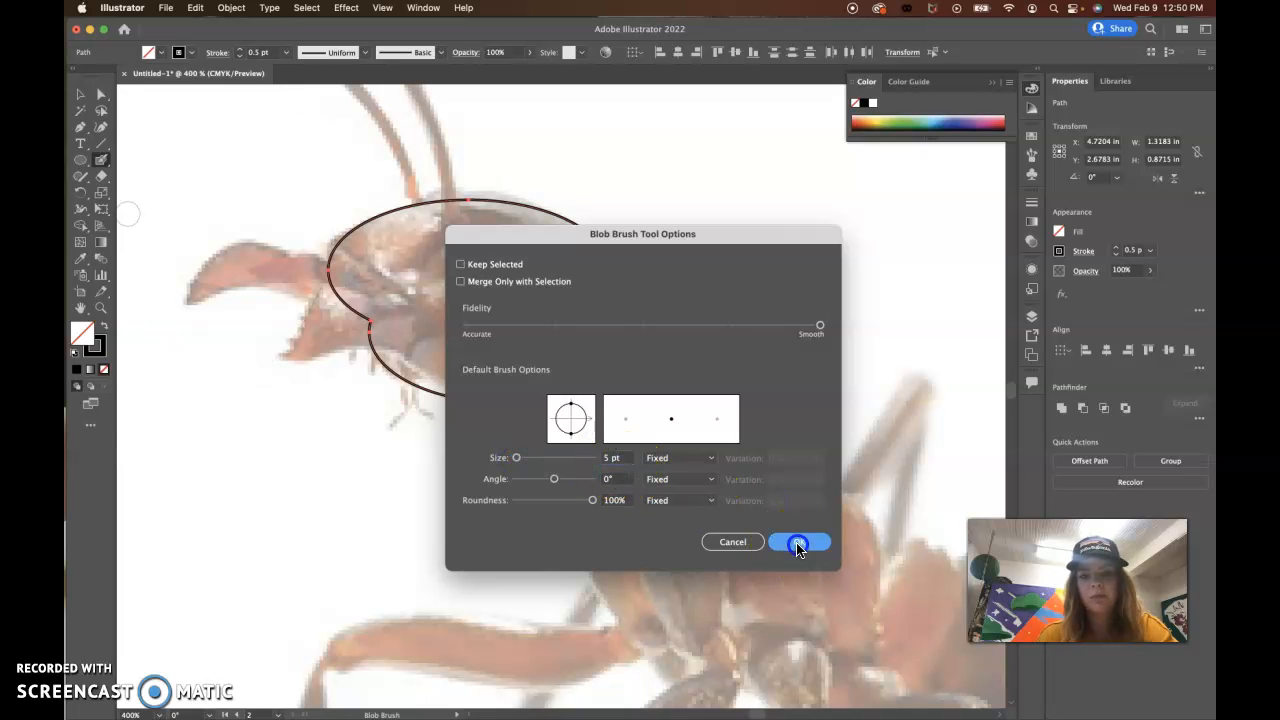
click(797, 543)
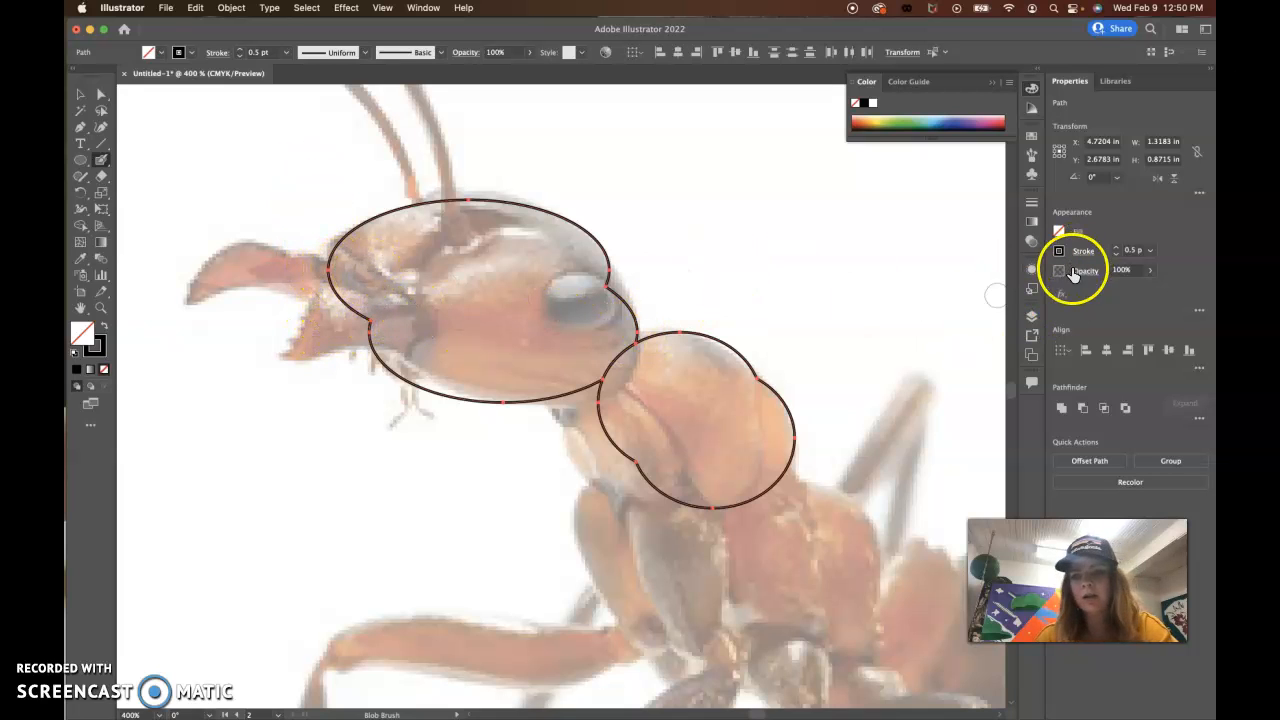
Step: Paint the ant's lower mandible as a solid black shape with the Blob Brush, running from its tip into the head outline
drag(408, 315, 366, 303)
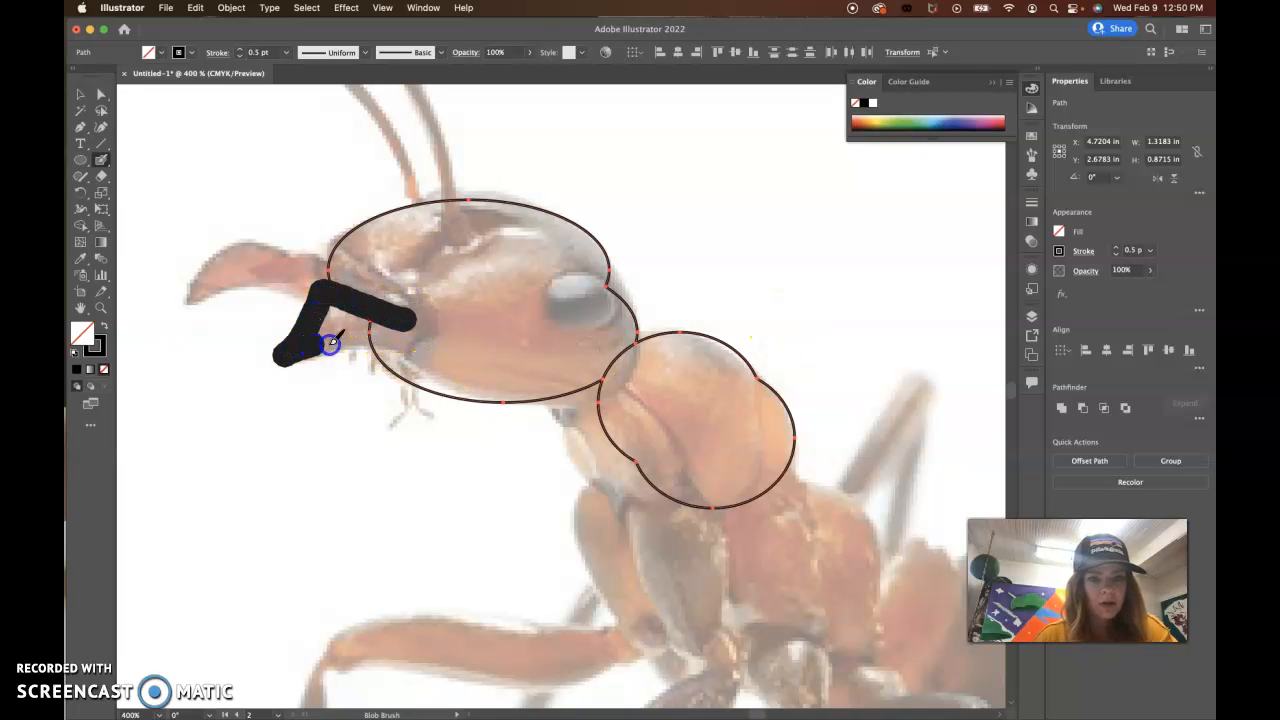
drag(330, 343, 403, 340)
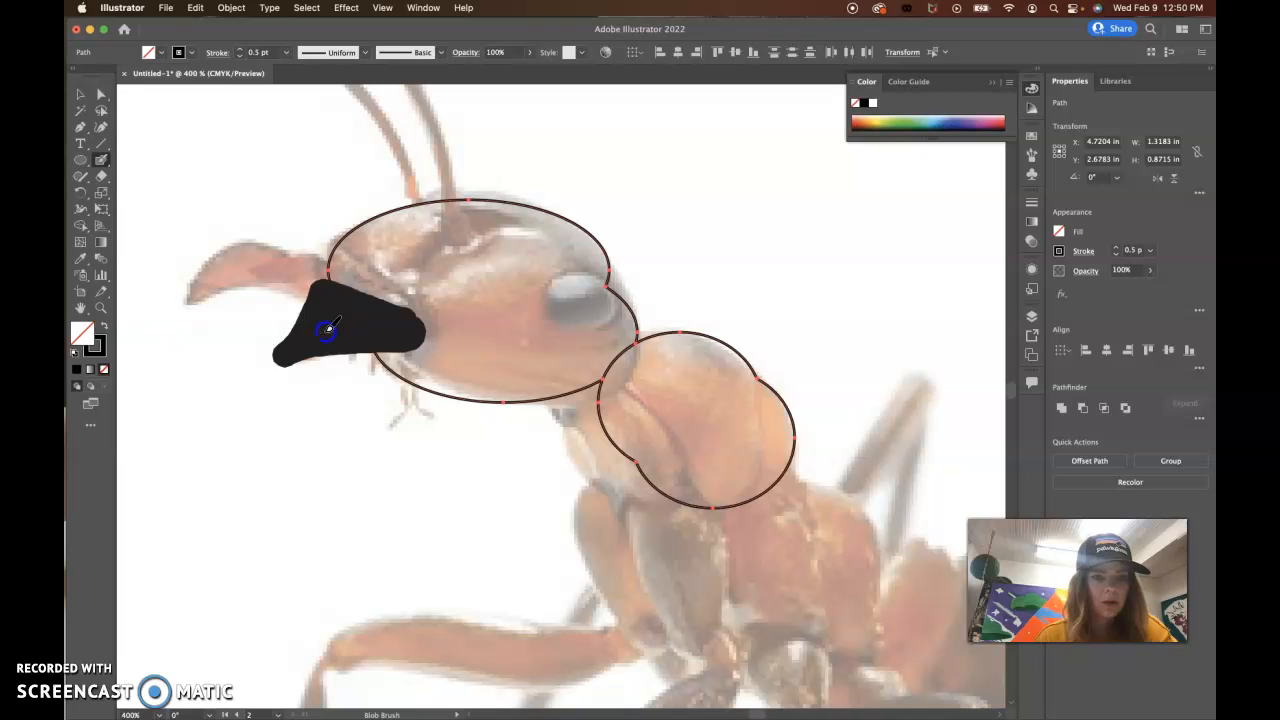
click(423, 334)
Step: Try moving the painted mandible shape below the jaw and undo the move
click(80, 96)
click(322, 297)
drag(323, 305, 245, 372)
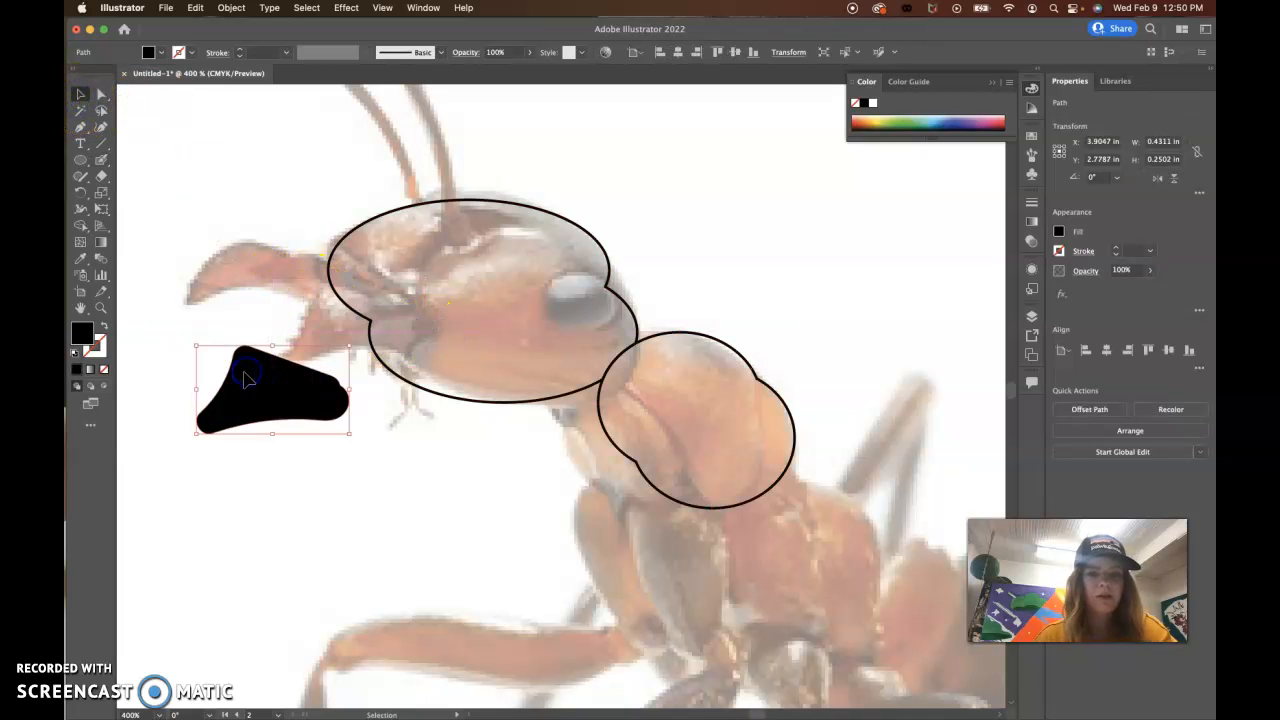
key(super+z)
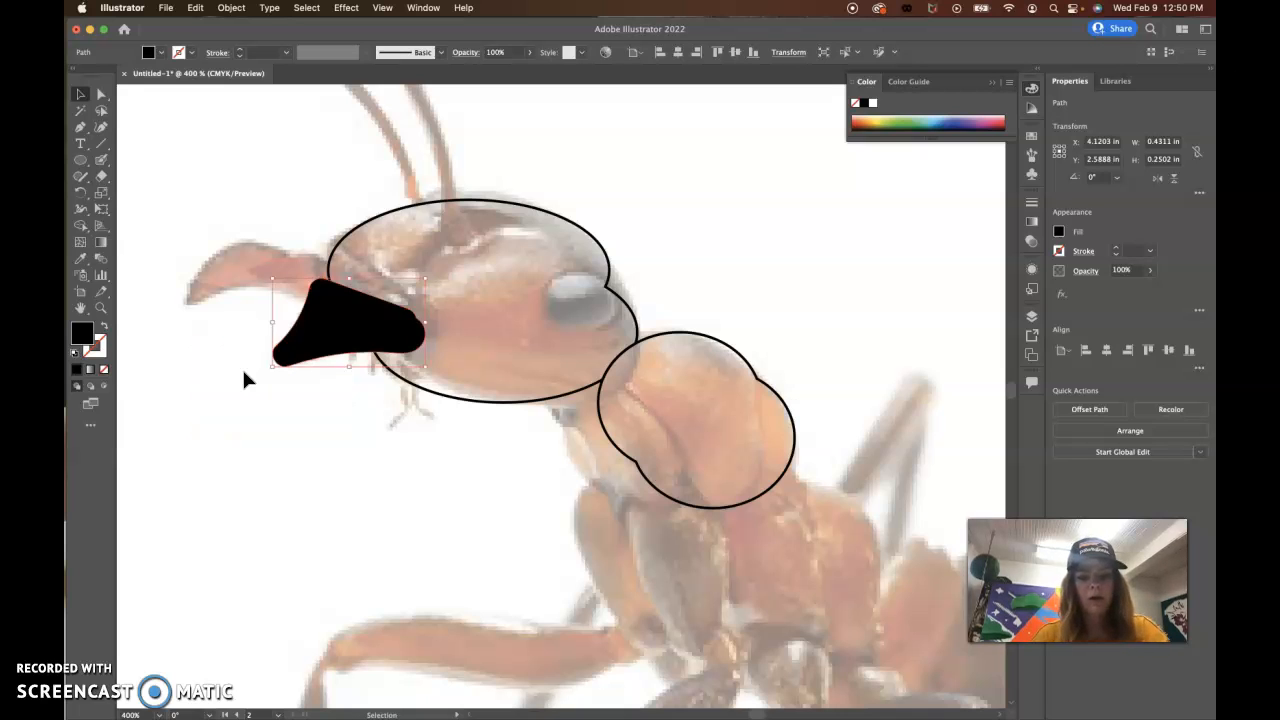
Step: Try reshaping the mandible's upper front corner by pulling the anchor point's direction handle, and undo the change
click(407, 325)
click(86, 178)
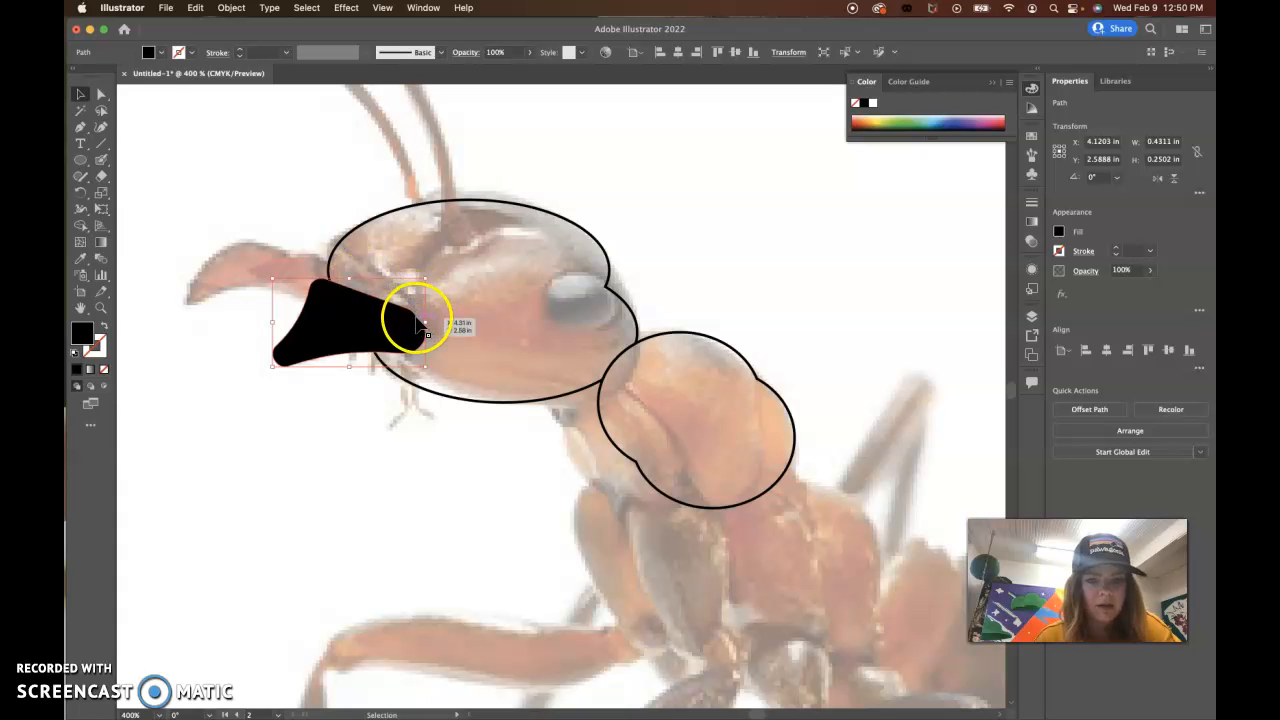
key(super+plus)
key(super+plus)
key(super+plus)
key(super+plus)
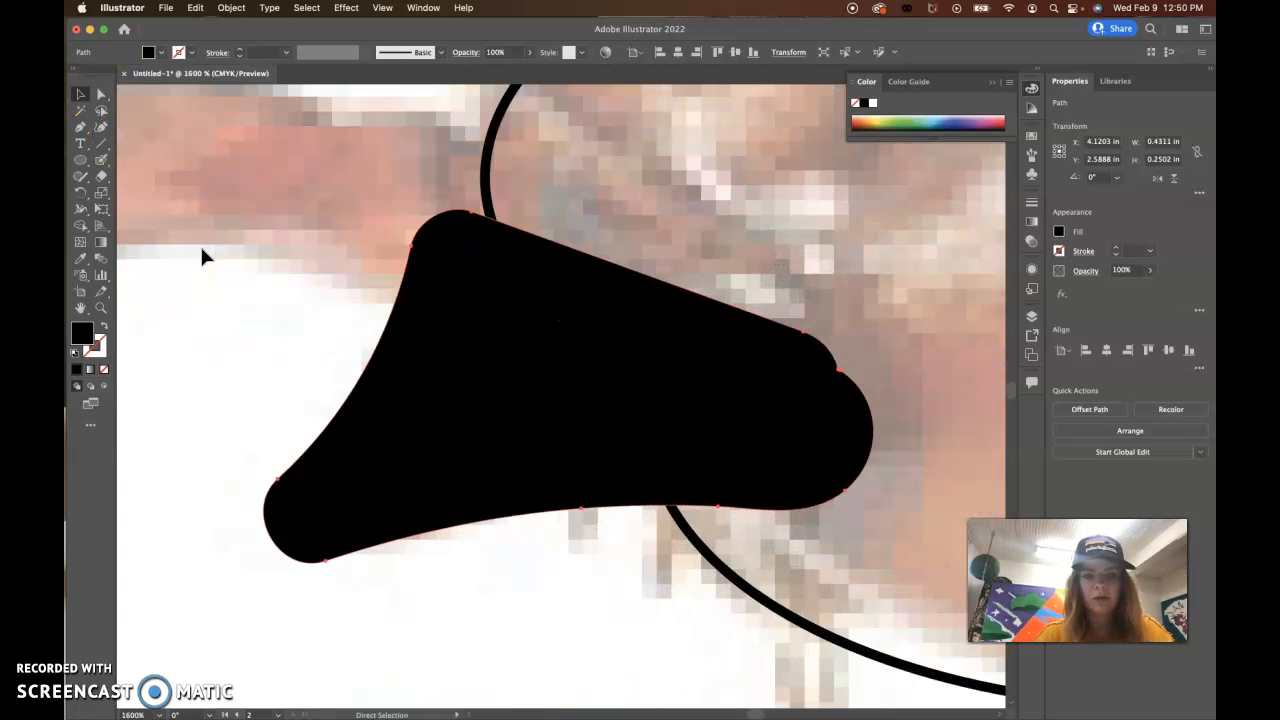
click(100, 97)
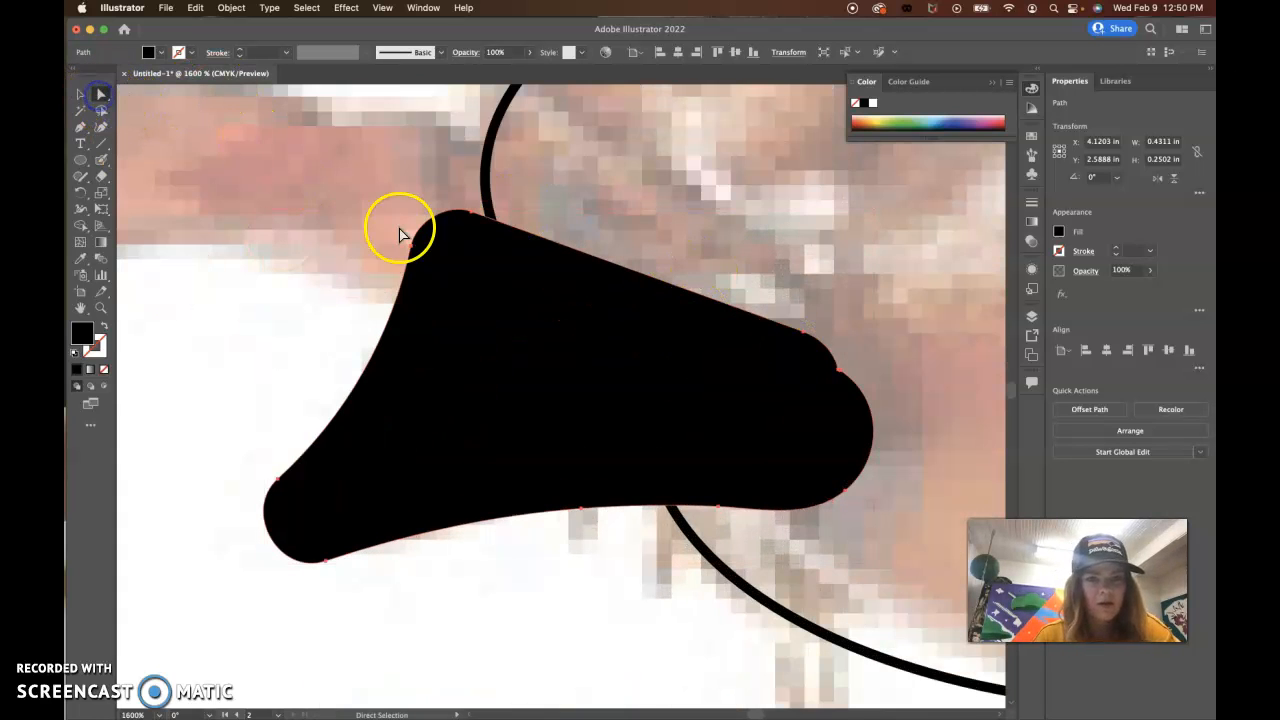
click(411, 246)
drag(420, 214, 487, 444)
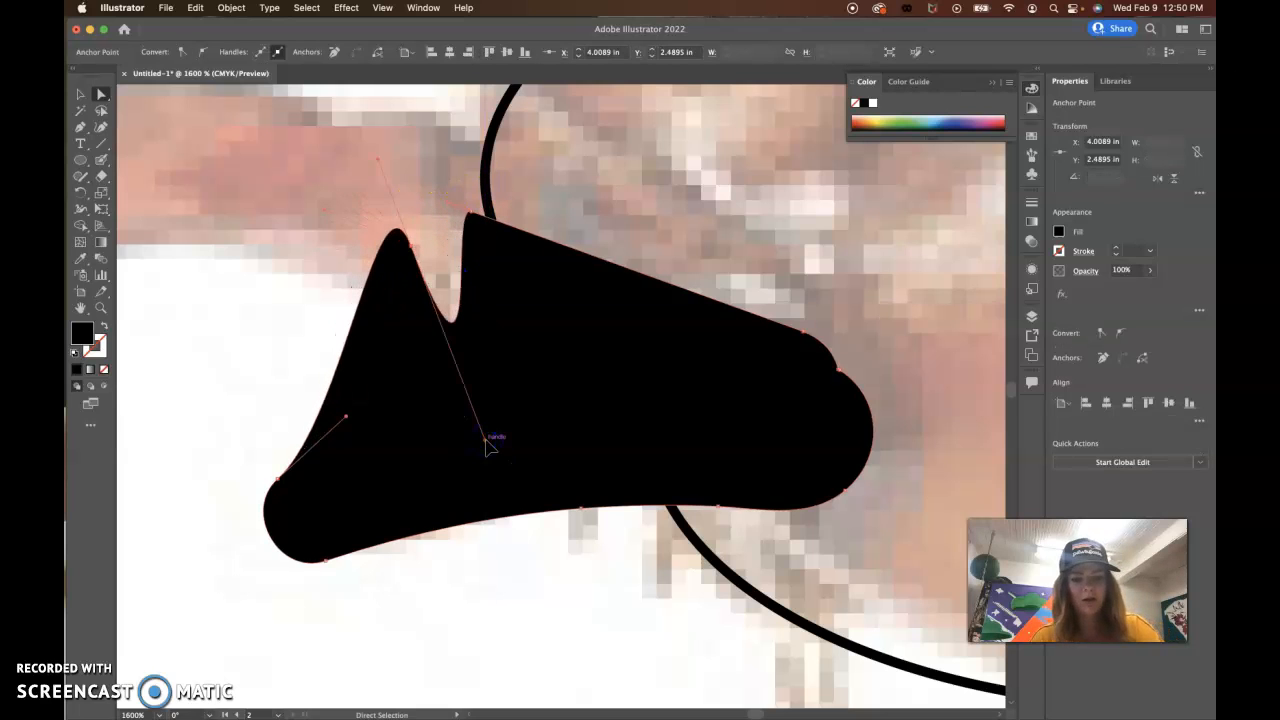
key(super+z)
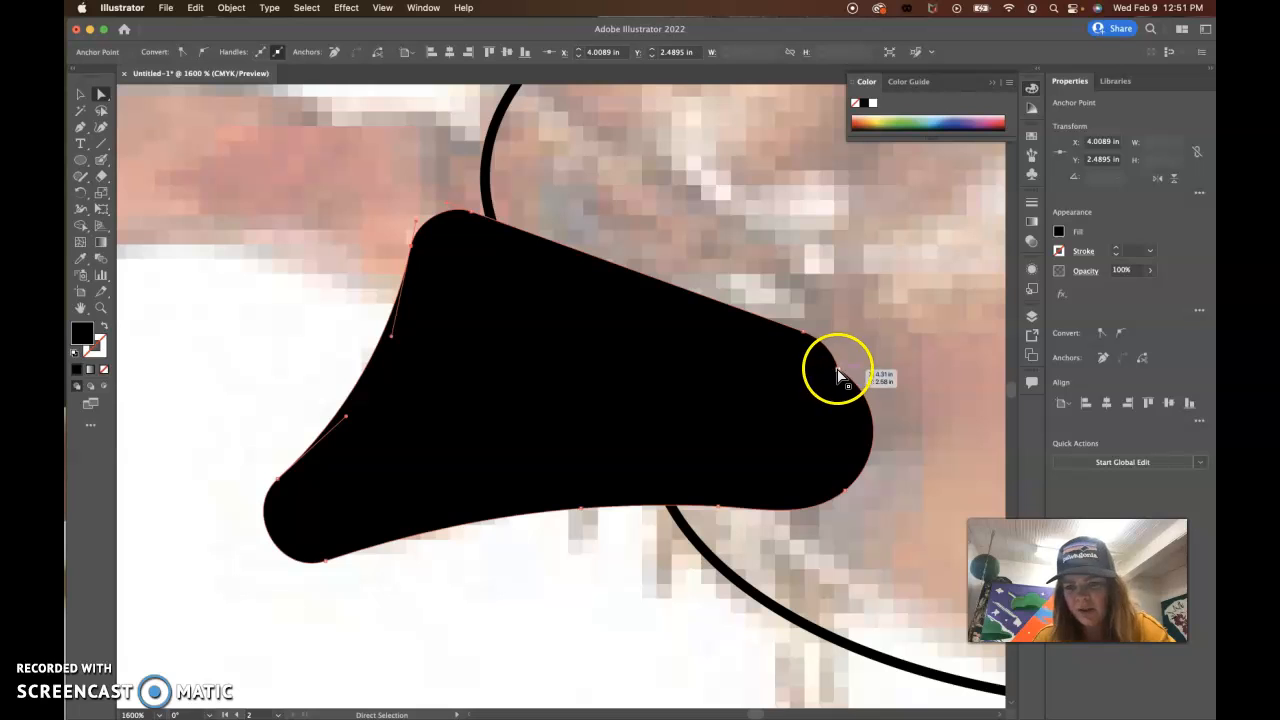
Step: Smooth the notched rear edge of the mandible shape inside the head with the Smooth tool
click(83, 184)
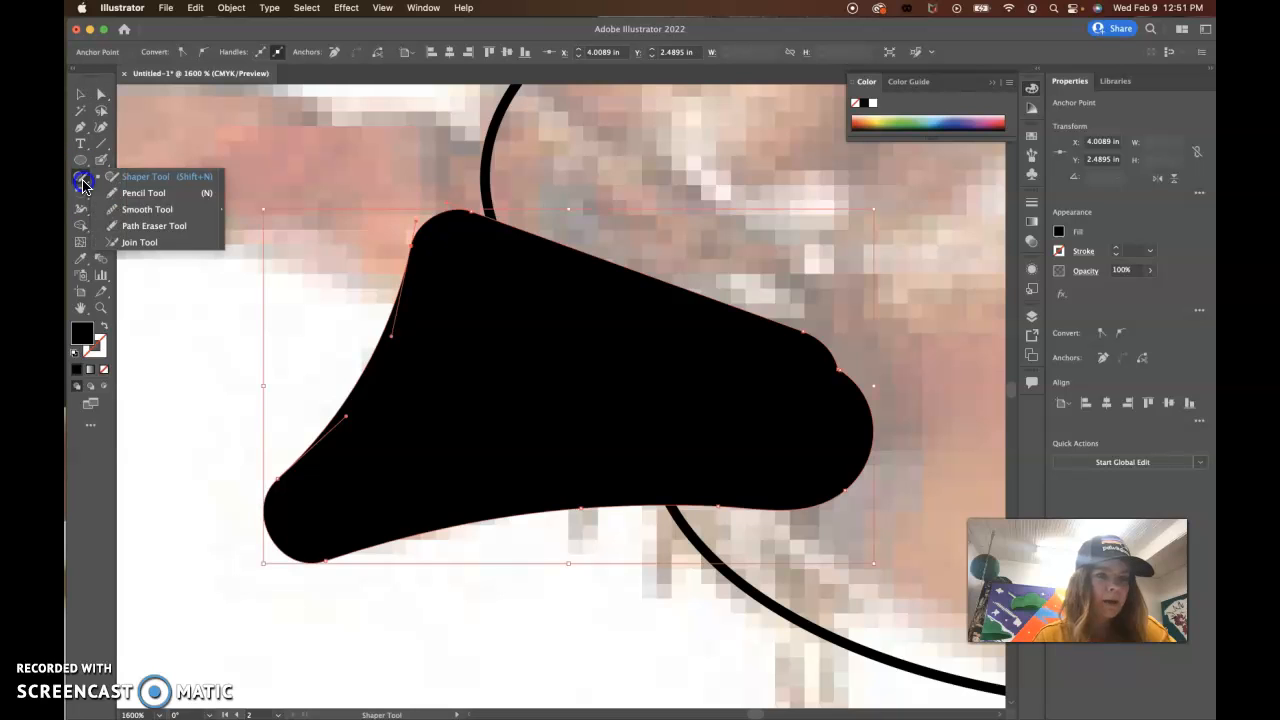
click(147, 209)
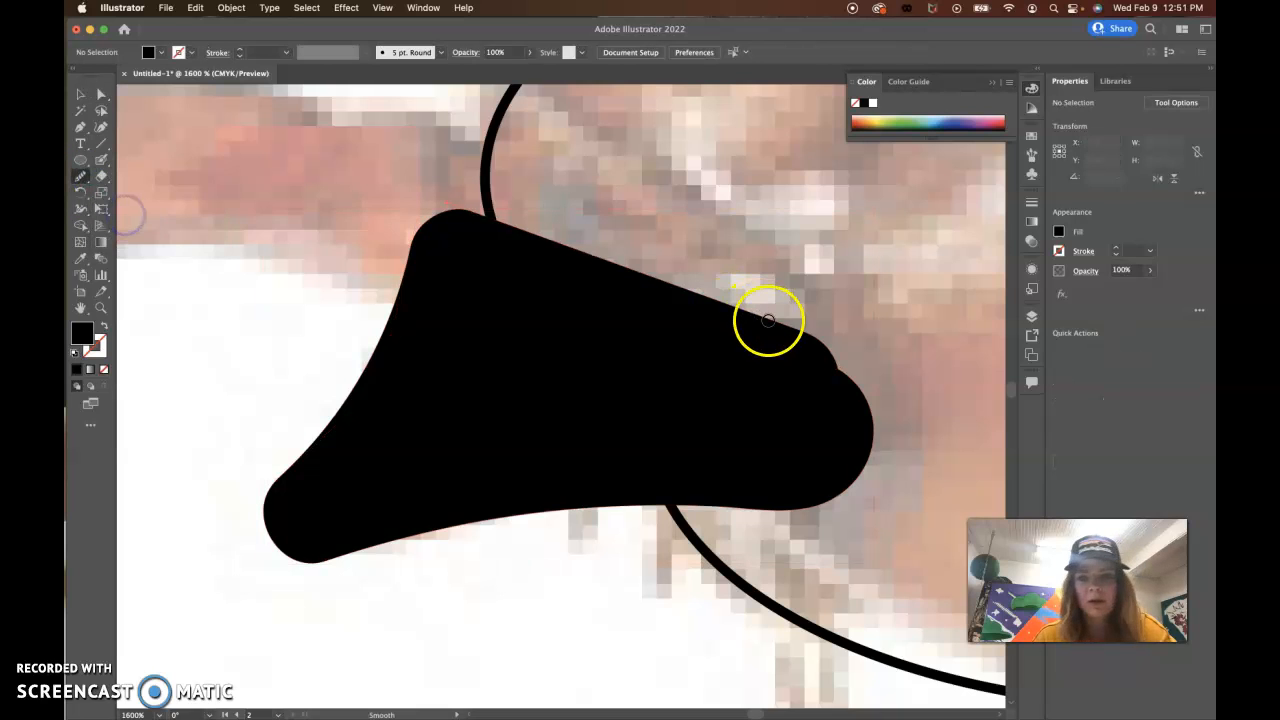
click(81, 95)
click(530, 345)
click(81, 175)
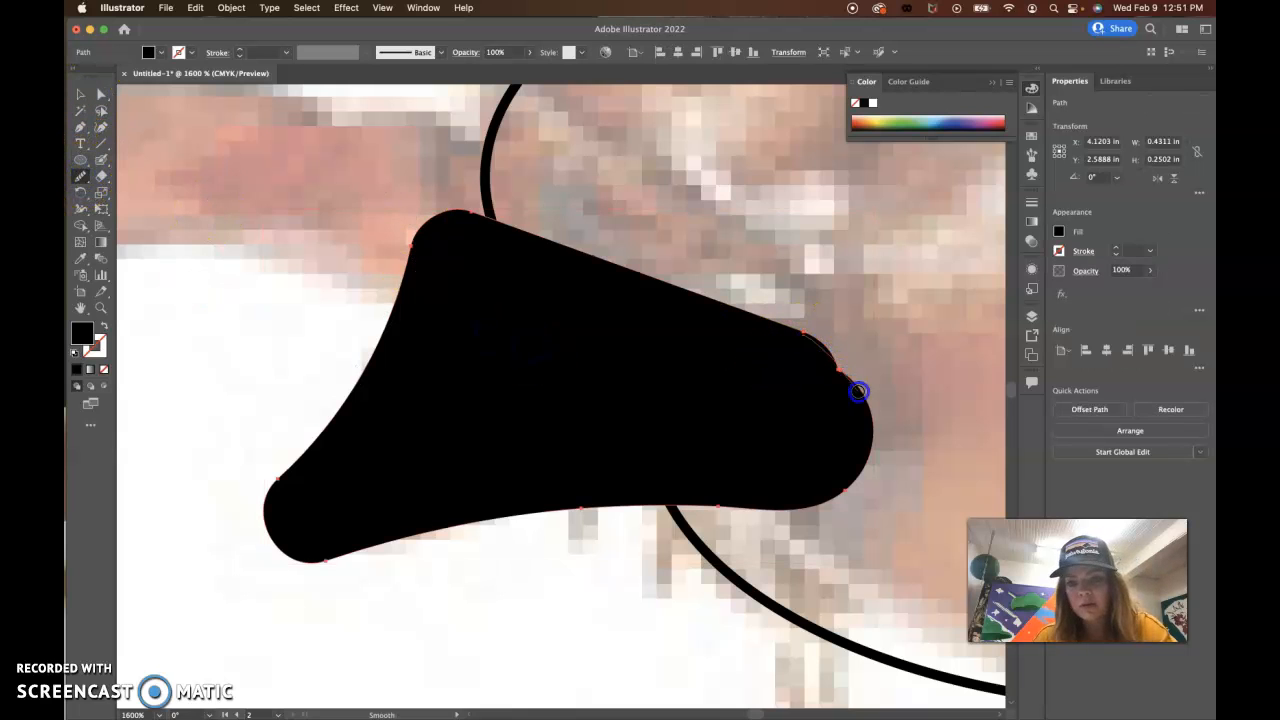
mouse_move(881, 446)
mouse_down()
mouse_move(823, 349)
mouse_move(874, 443)
mouse_move(847, 370)
mouse_up()
mouse_move(868, 499)
mouse_down()
mouse_move(829, 343)
mouse_move(876, 400)
mouse_up()
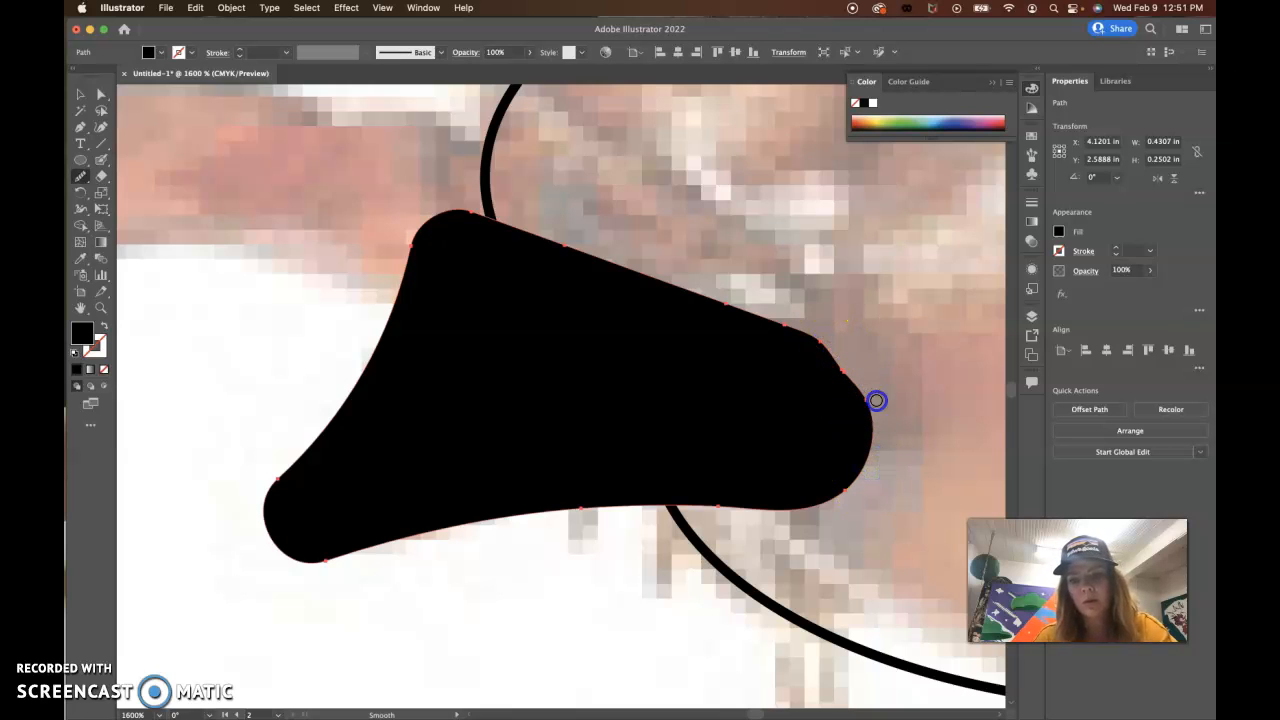
Step: Delete the two extra anchor points on the lower mandible's rear edge inside the head and bend that edge outward into a rounded curve
click(79, 130)
drag(79, 133, 122, 163)
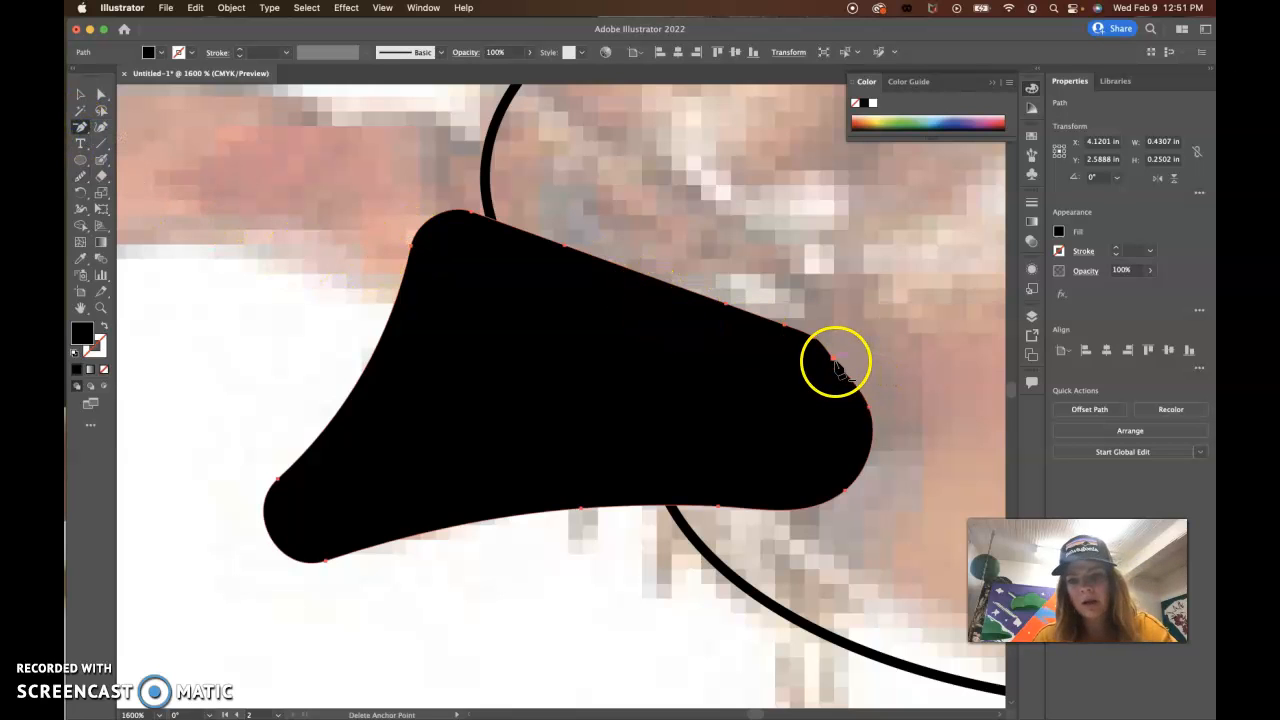
click(837, 362)
click(815, 343)
click(99, 97)
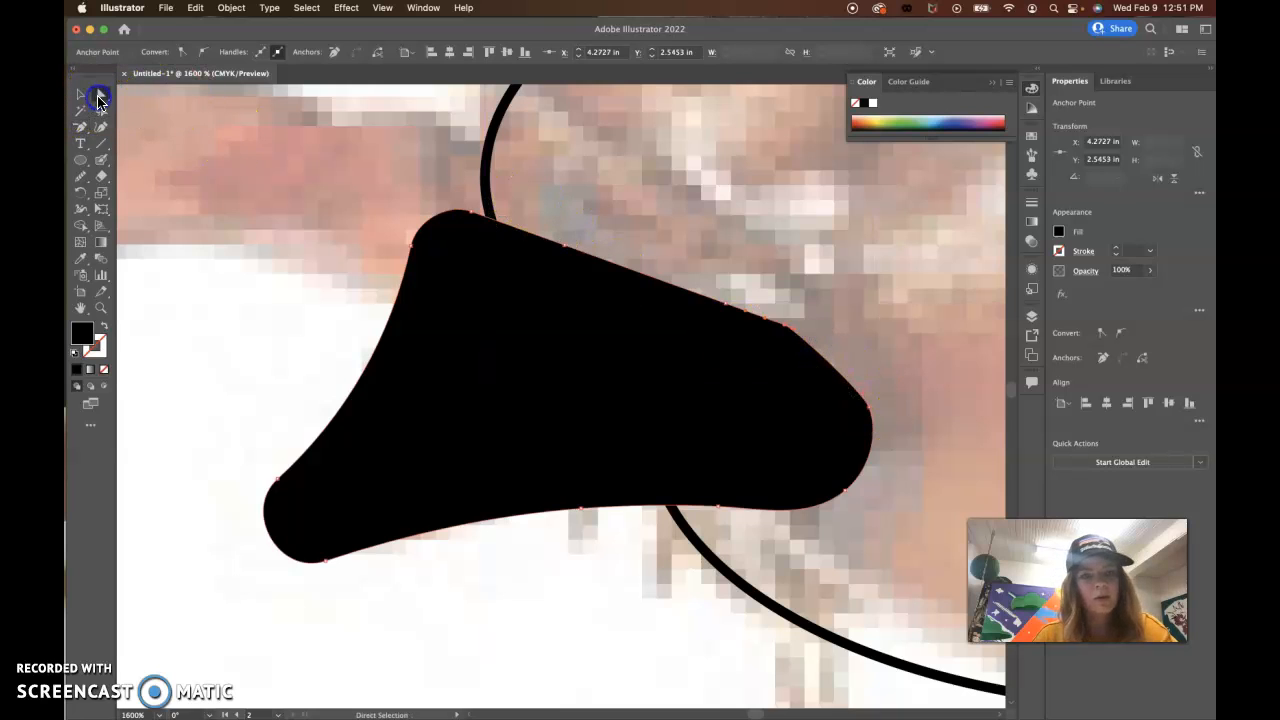
click(871, 385)
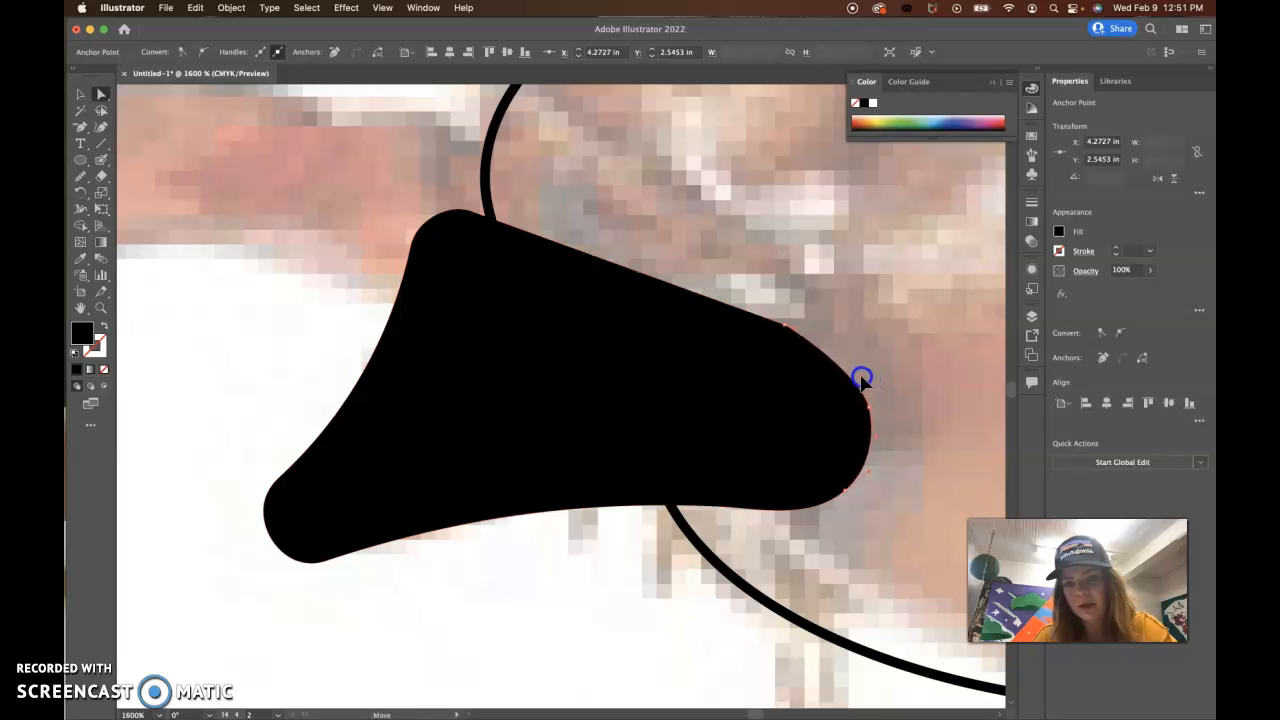
click(911, 433)
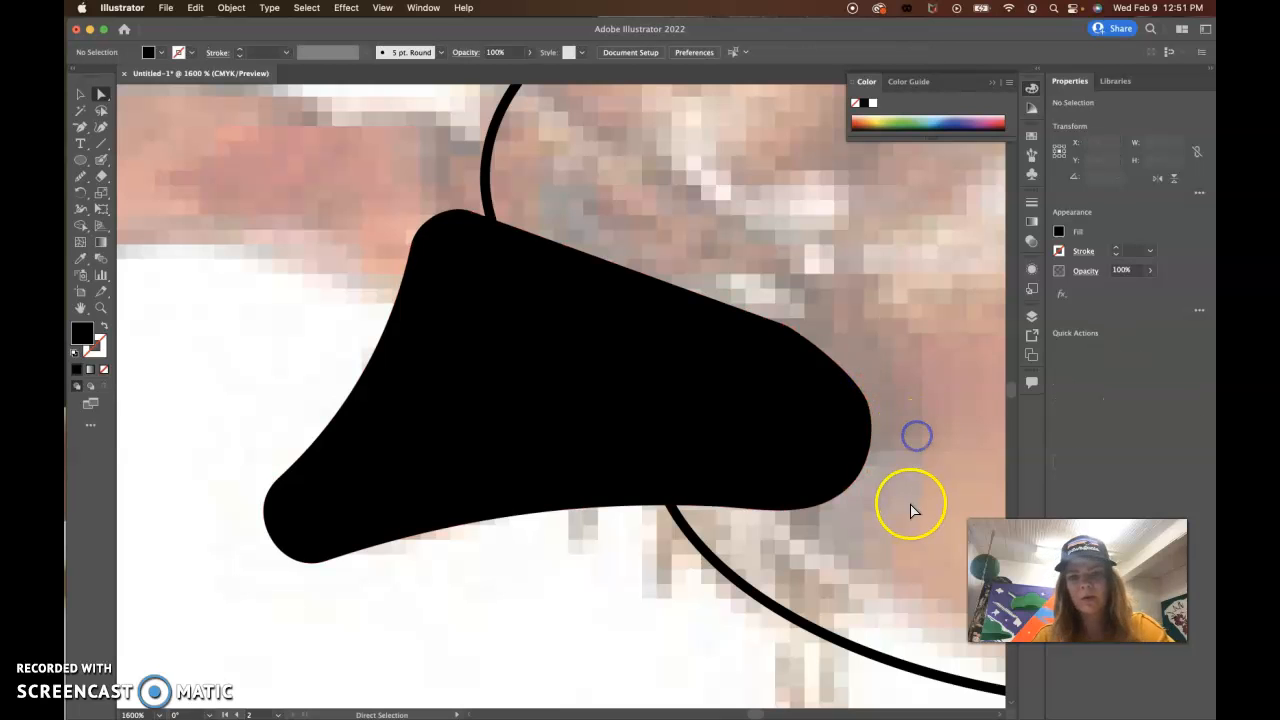
Step: Set the Blob Brush size to 3 pt and paint the ant's curved upper mandible in solid black, joined to the lower mandible
key(super+minus)
key(super+minus)
key(super+minus)
key(super+minus)
key(super+minus)
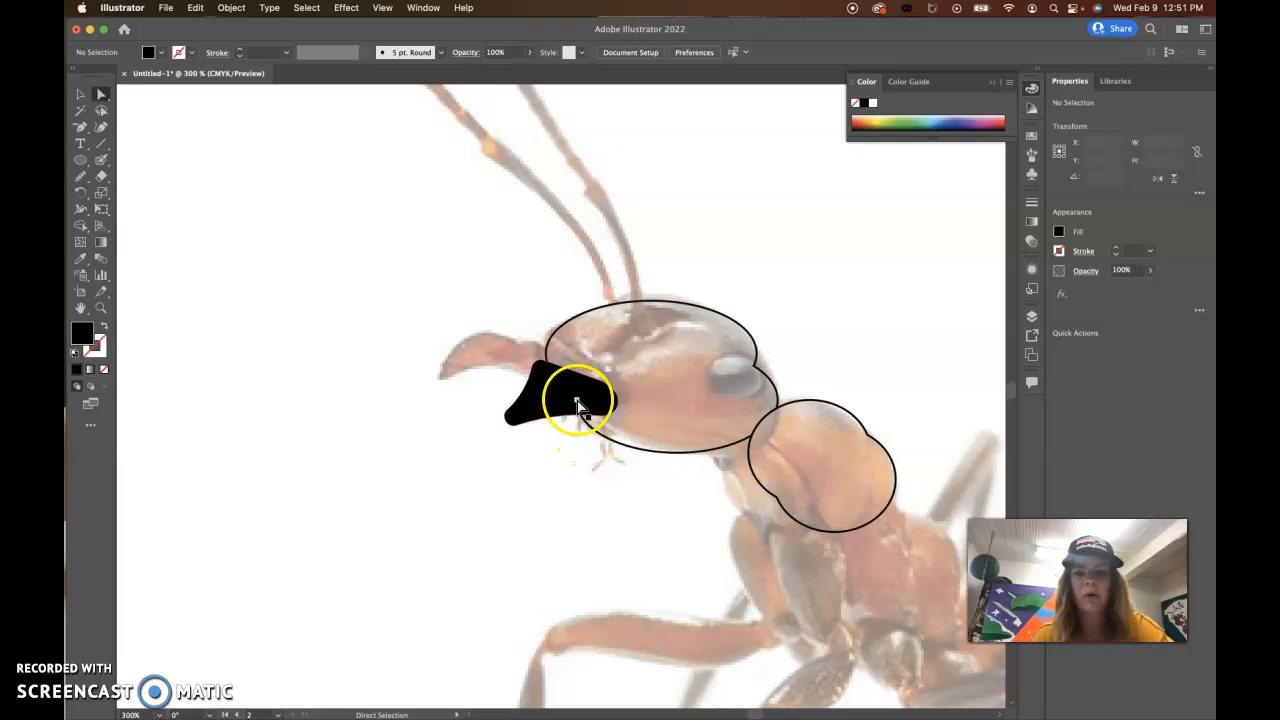
click(97, 90)
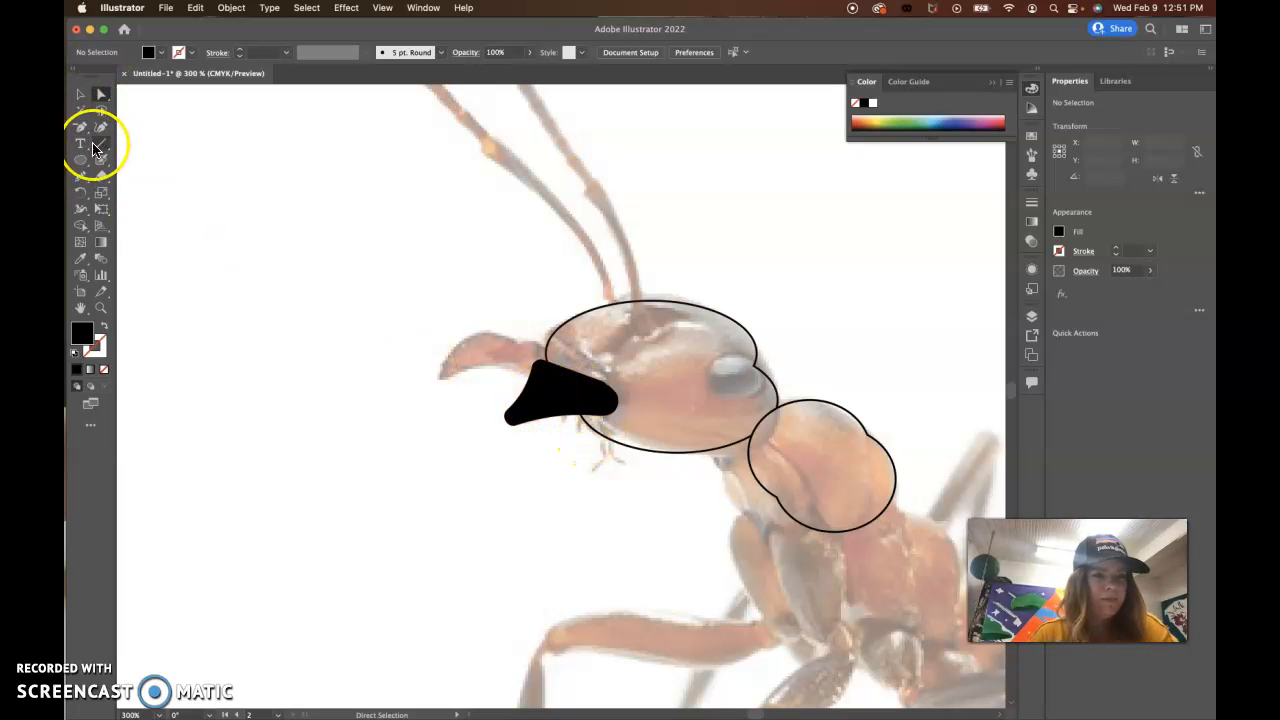
click(100, 162)
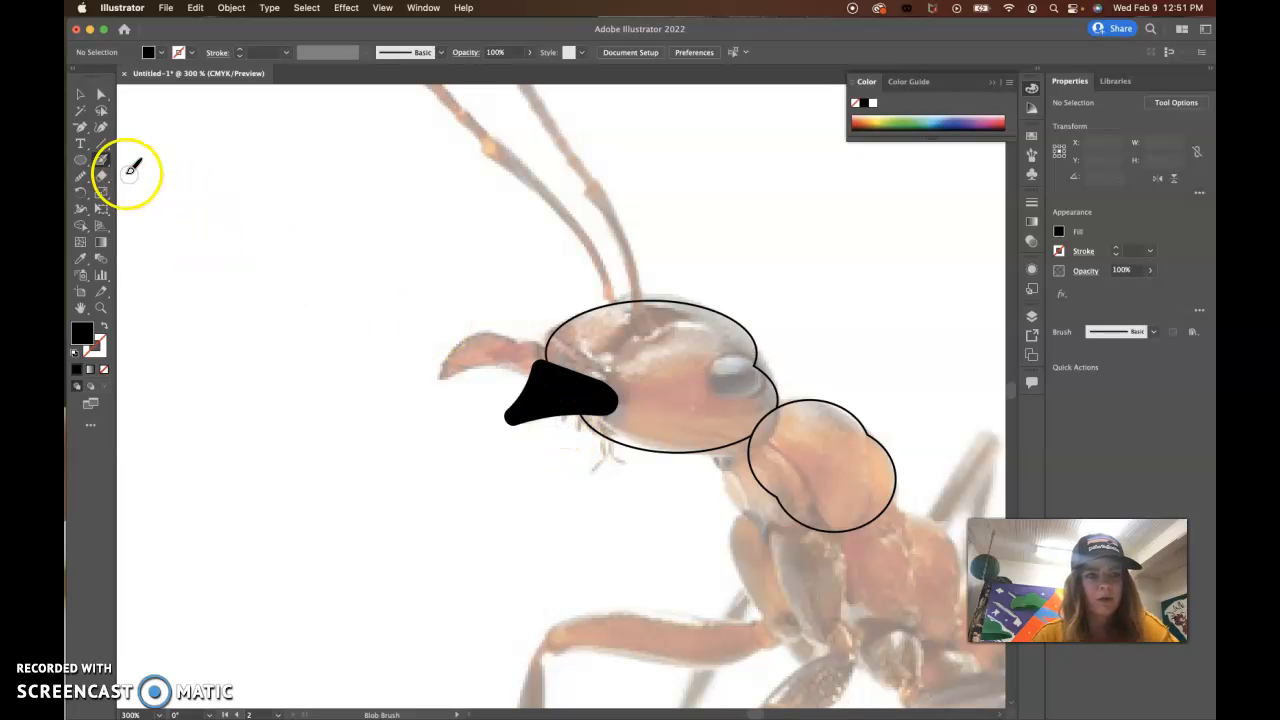
click(103, 166)
double_click(103, 165)
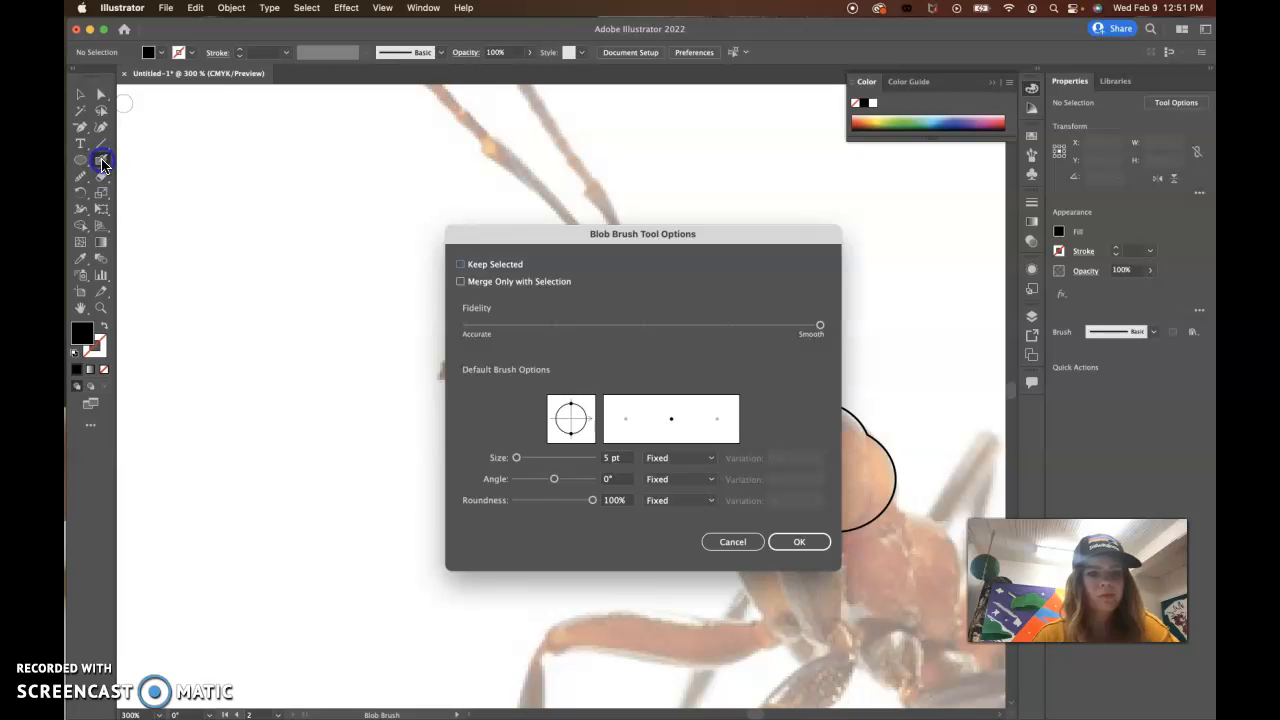
drag(610, 462, 576, 462)
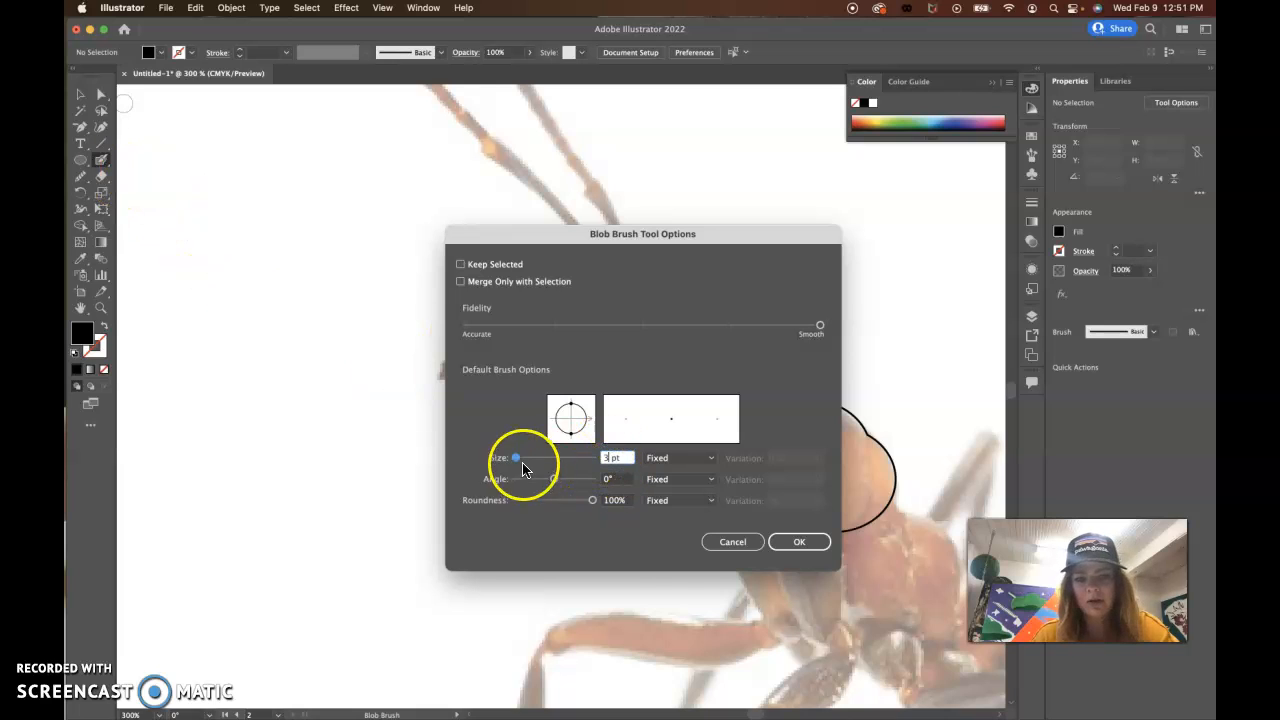
click(797, 542)
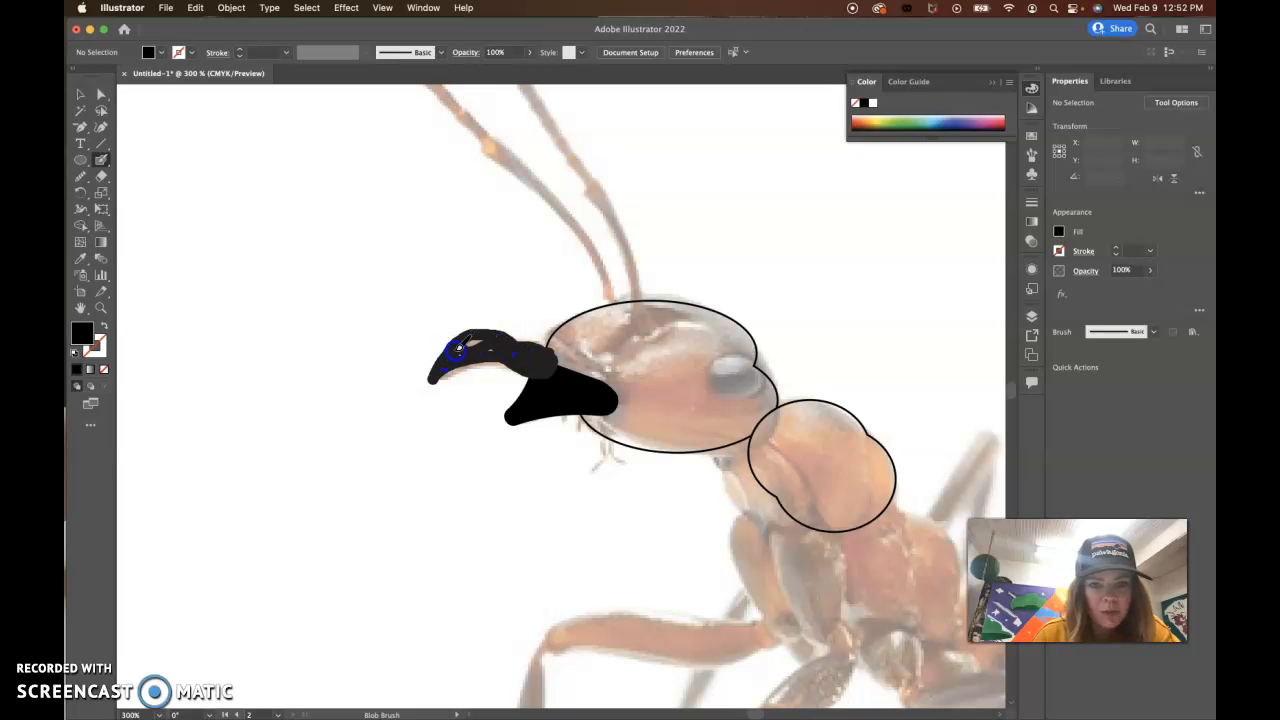
mouse_move(465, 355)
mouse_down()
mouse_move(515, 323)
mouse_move(517, 354)
mouse_up()
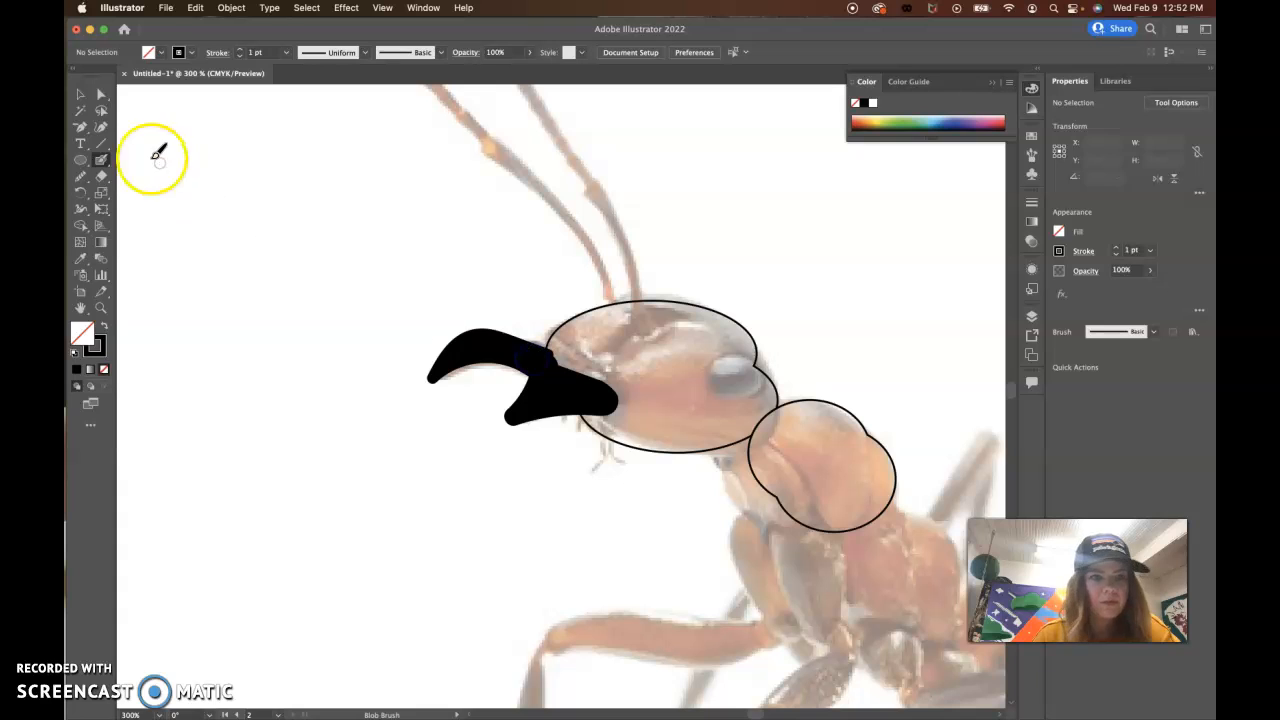
Step: Smooth the small bump on the merged mandible shape where the upper mandible meets the head outline with the Smooth tool
click(80, 93)
click(571, 371)
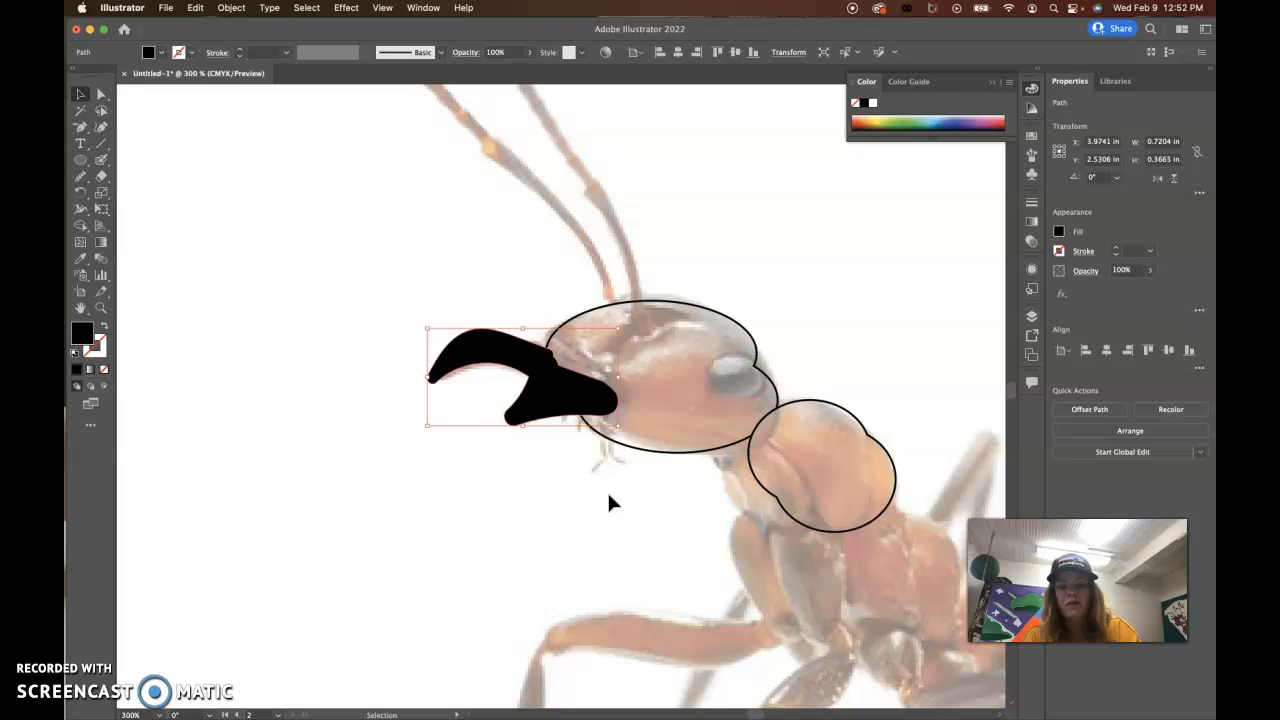
click(82, 178)
drag(546, 349, 551, 350)
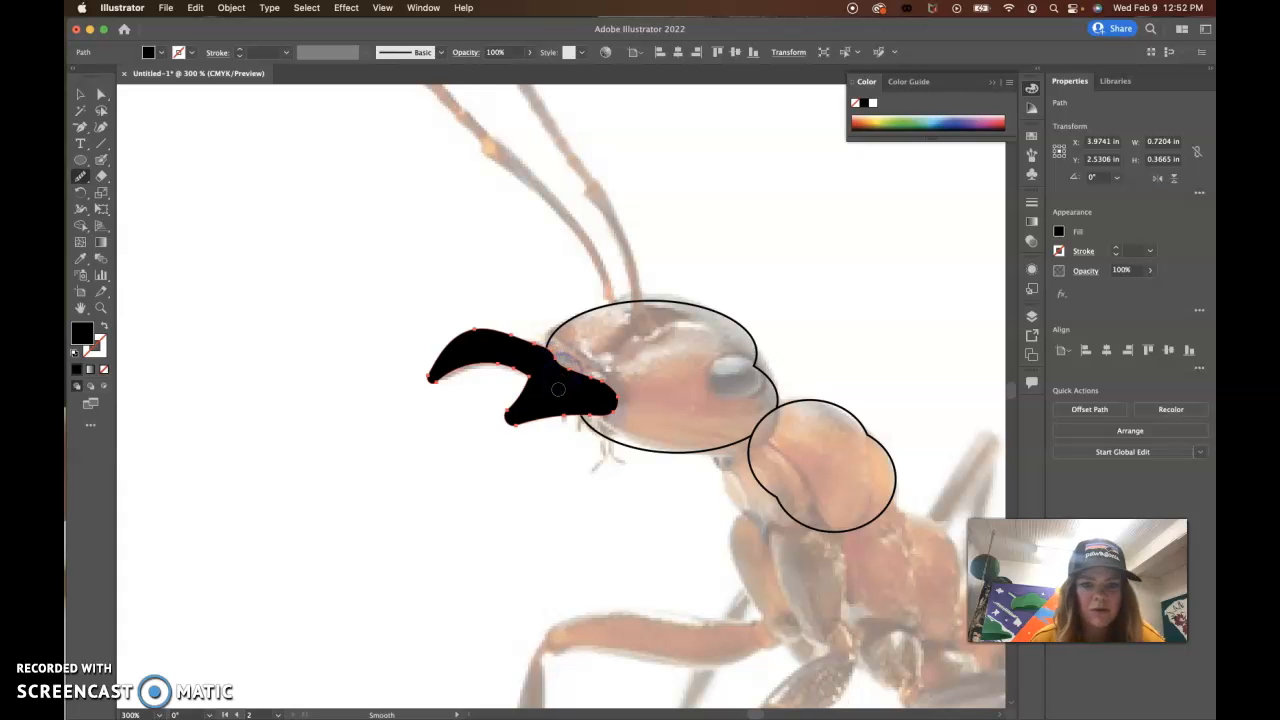
click(80, 97)
click(240, 200)
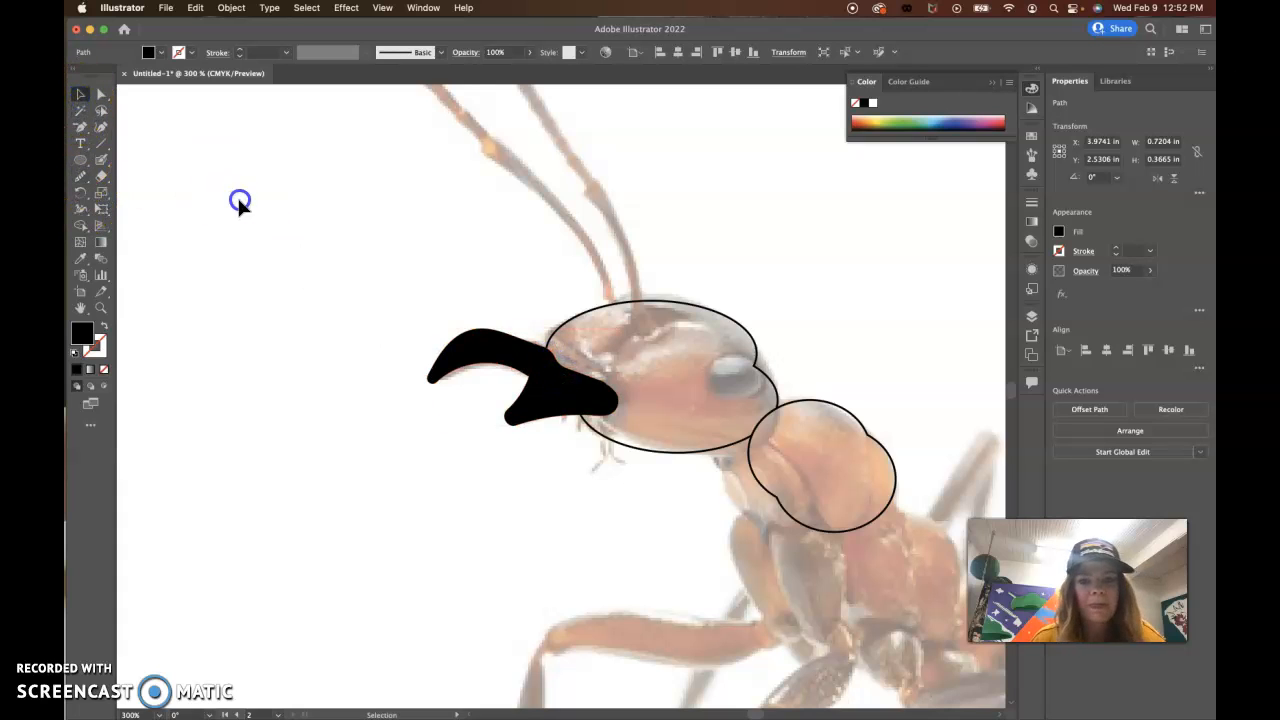
click(642, 449)
click(536, 408)
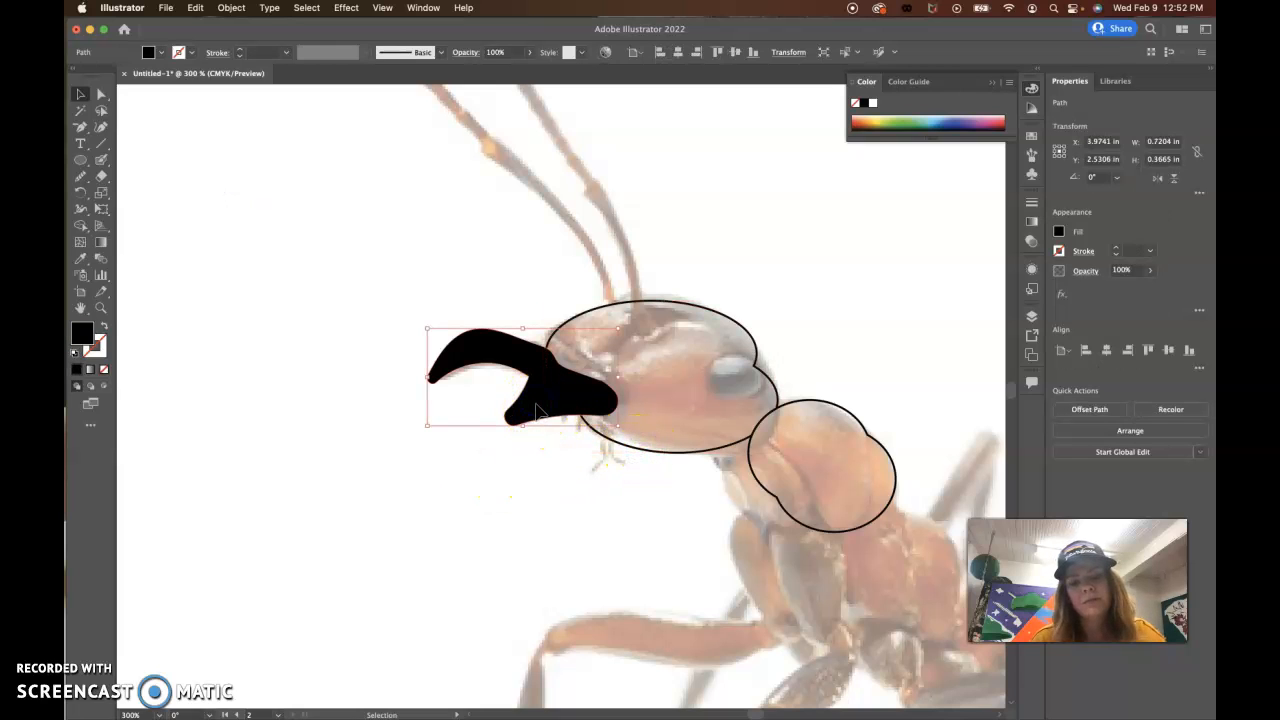
click(686, 455)
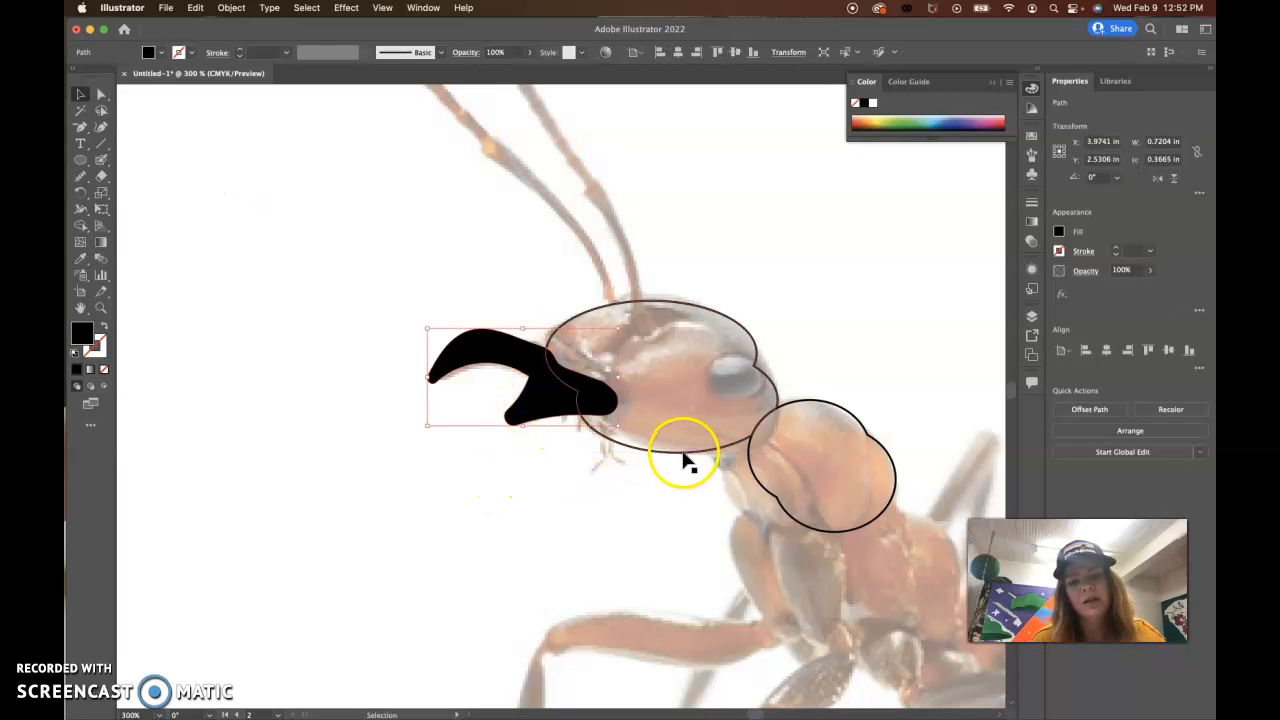
shift+click(772, 497)
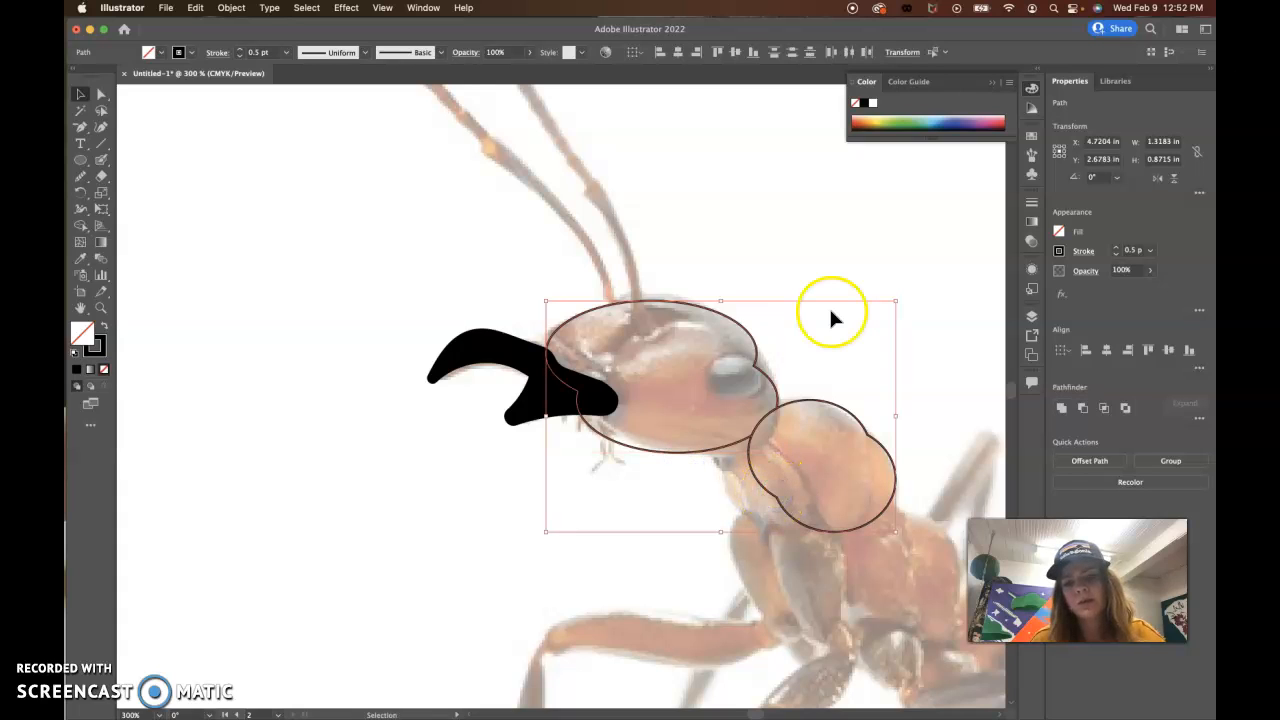
shift+click(527, 400)
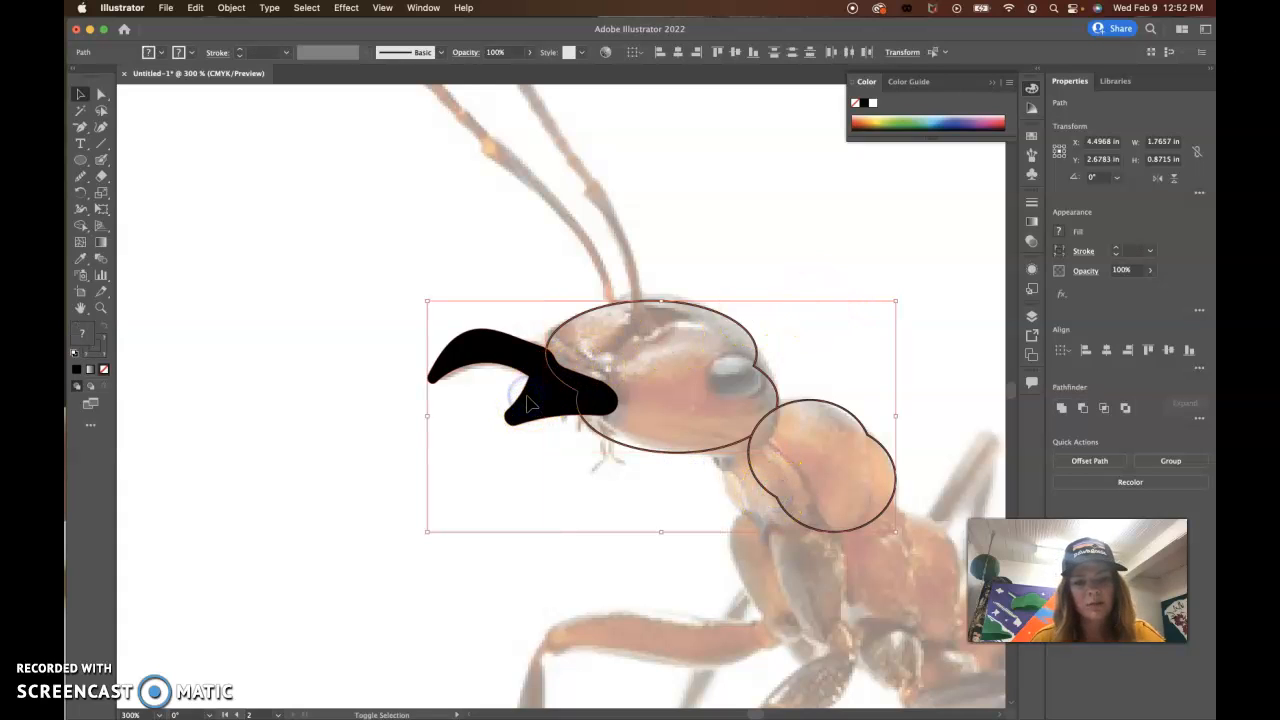
alt+scroll(527, 400, down, 5)
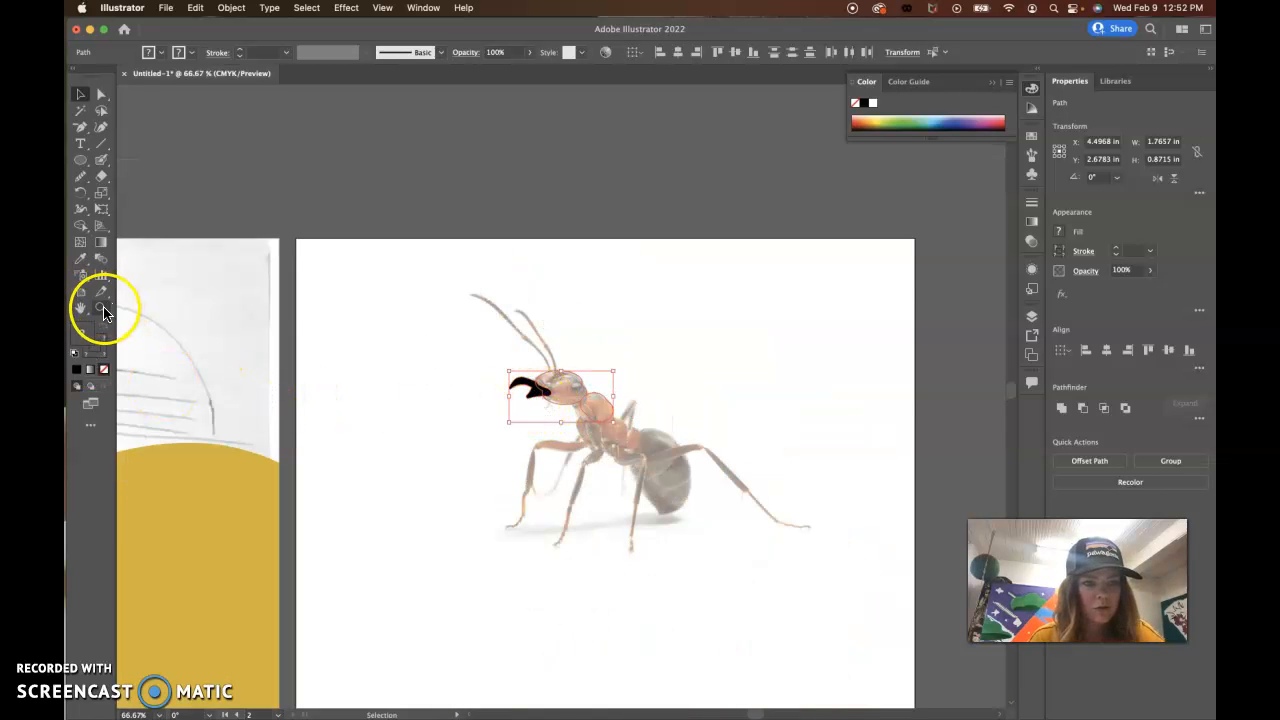
drag(546, 424, 636, 419)
drag(444, 341, 640, 440)
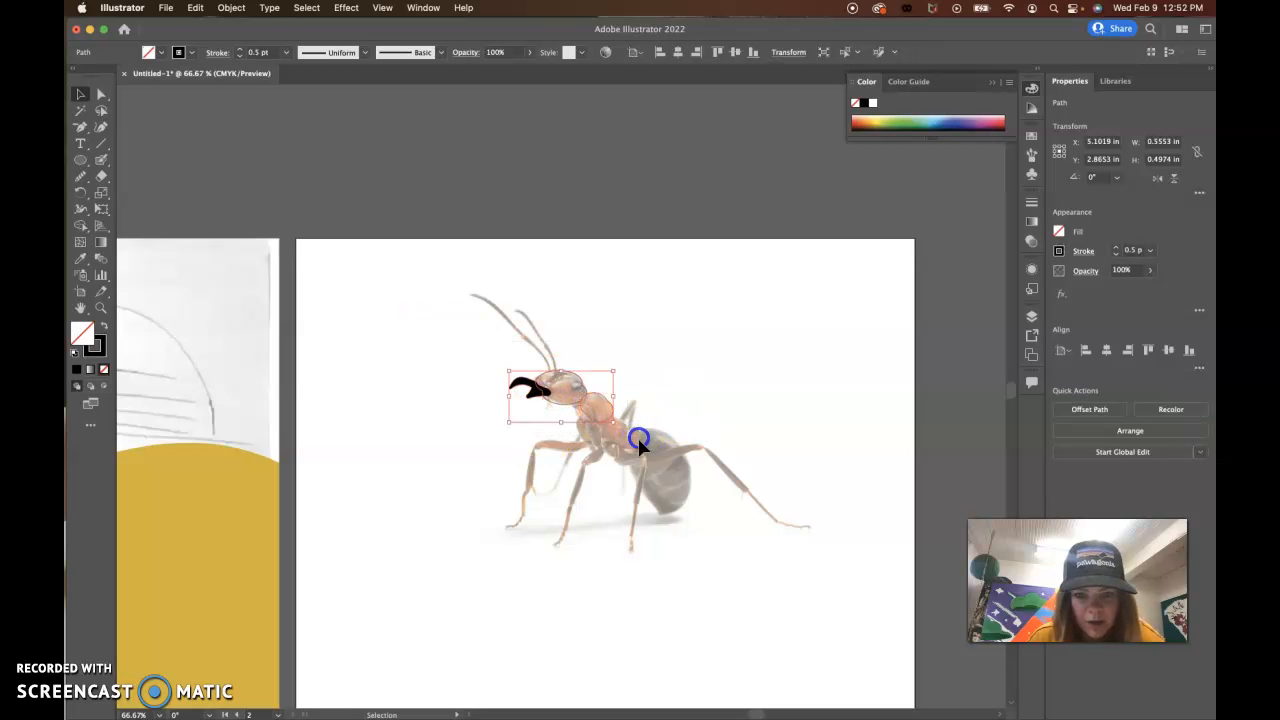
click(582, 385)
double_click(582, 385)
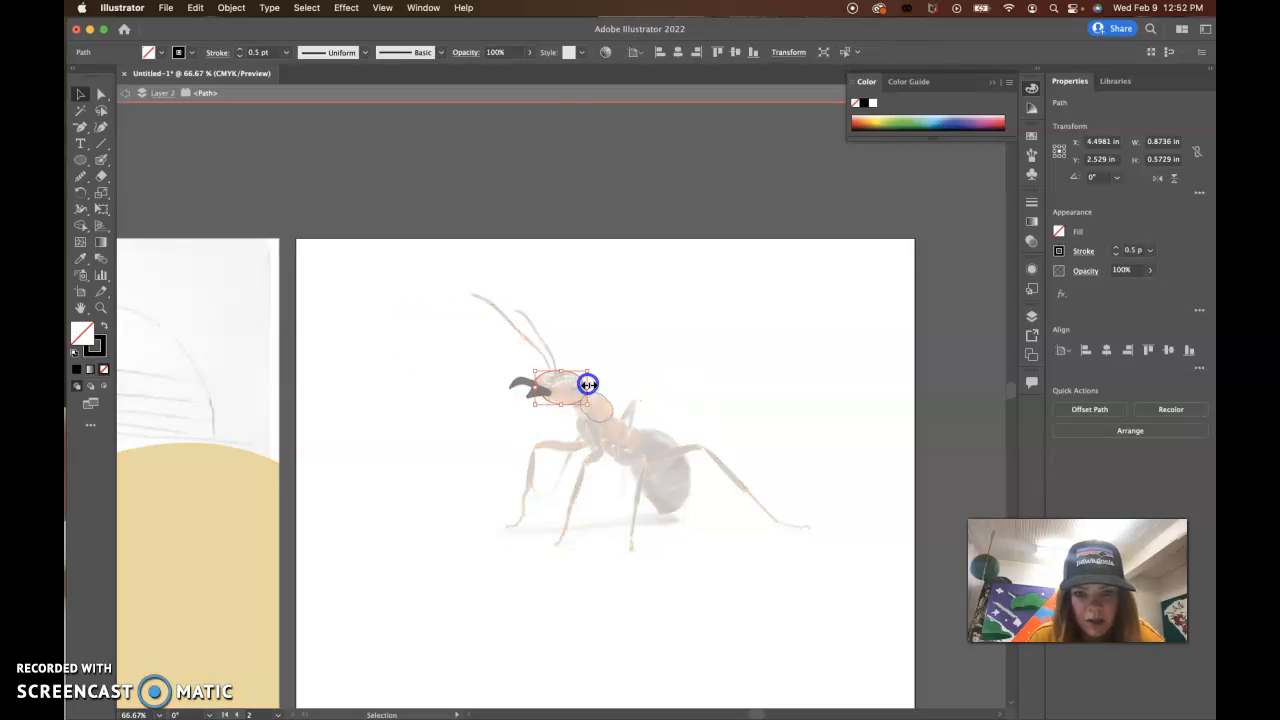
click(125, 96)
Step: Move the mandible, head and thorax shapes together off the photographed head onto the blank area above the ant's abdomen
click(549, 386)
drag(601, 399, 688, 385)
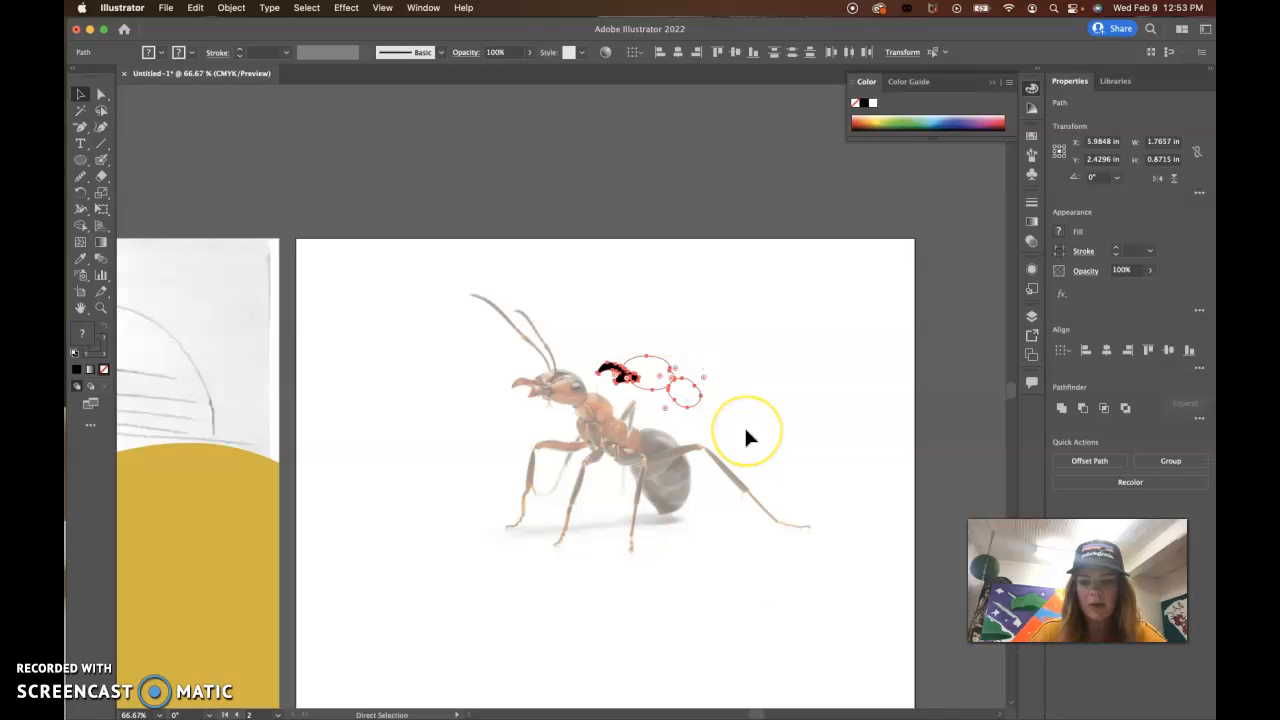
key(super+equal)
key(super+equal)
key(super+equal)
drag(523, 555, 671, 529)
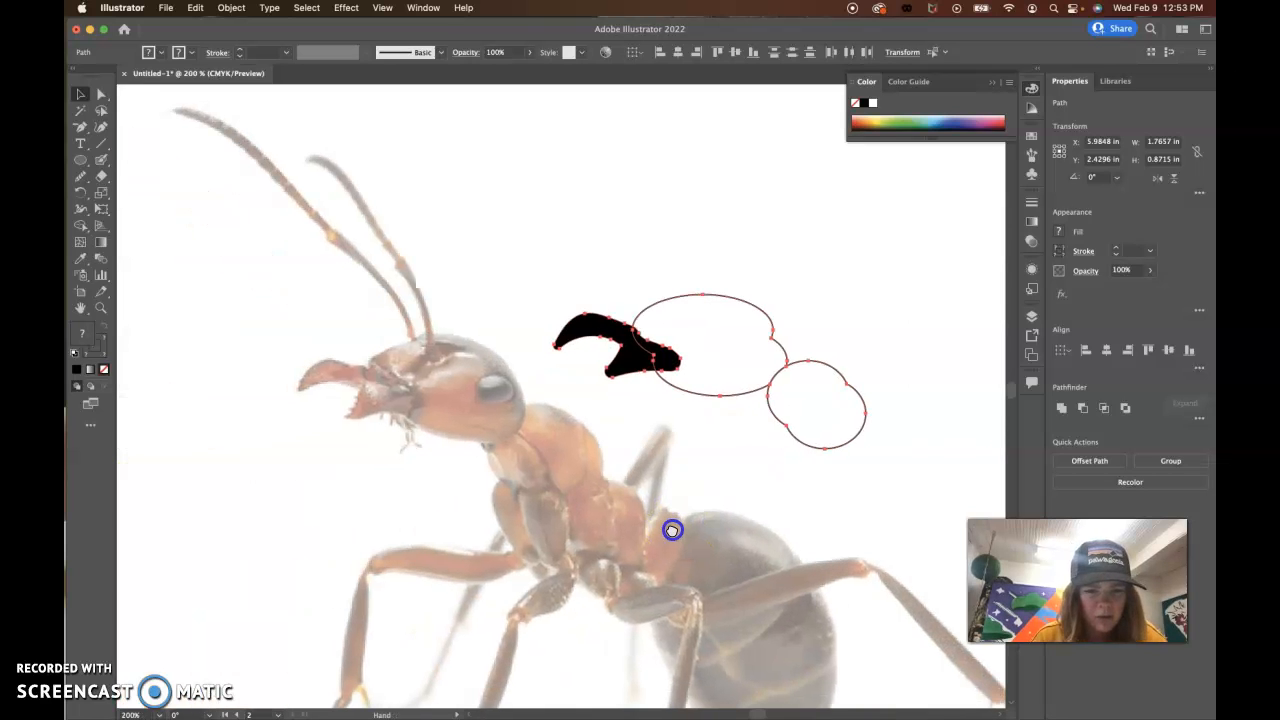
click(693, 221)
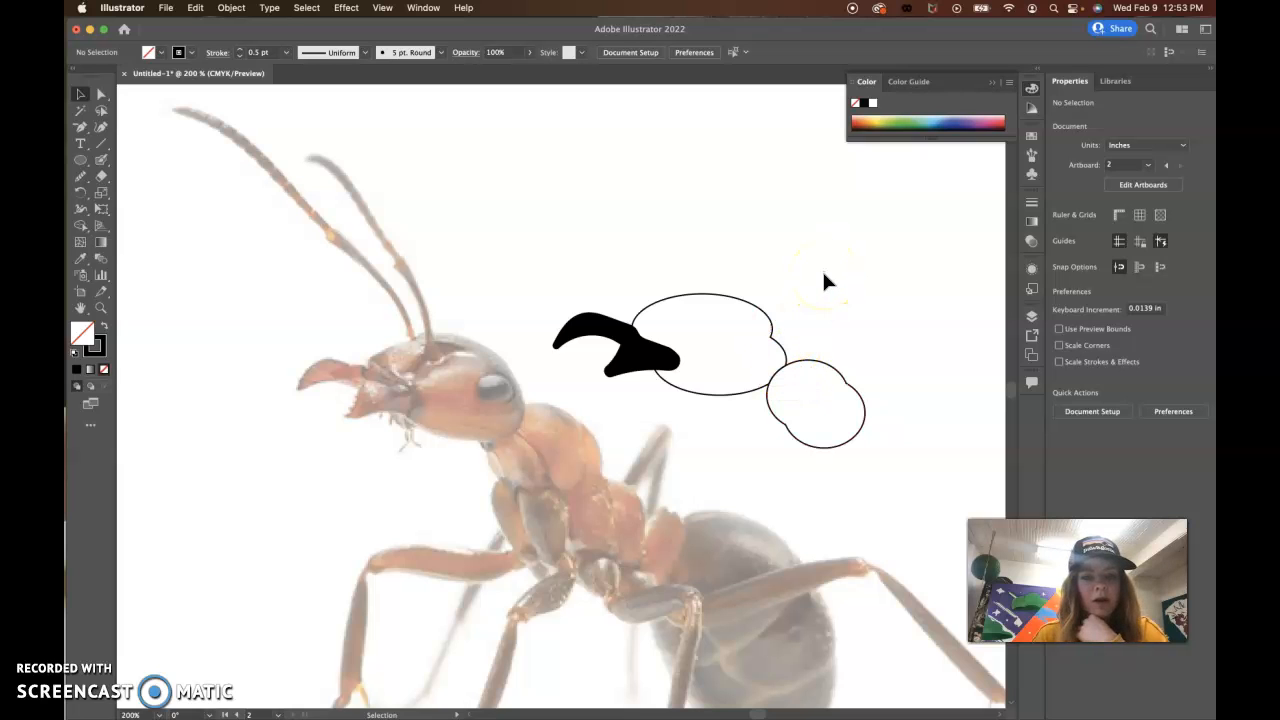
Step: Reshape the head outline so its upper front slopes down toward the mandibles by lowering the front direction handle of the top anchor point
click(692, 294)
click(103, 113)
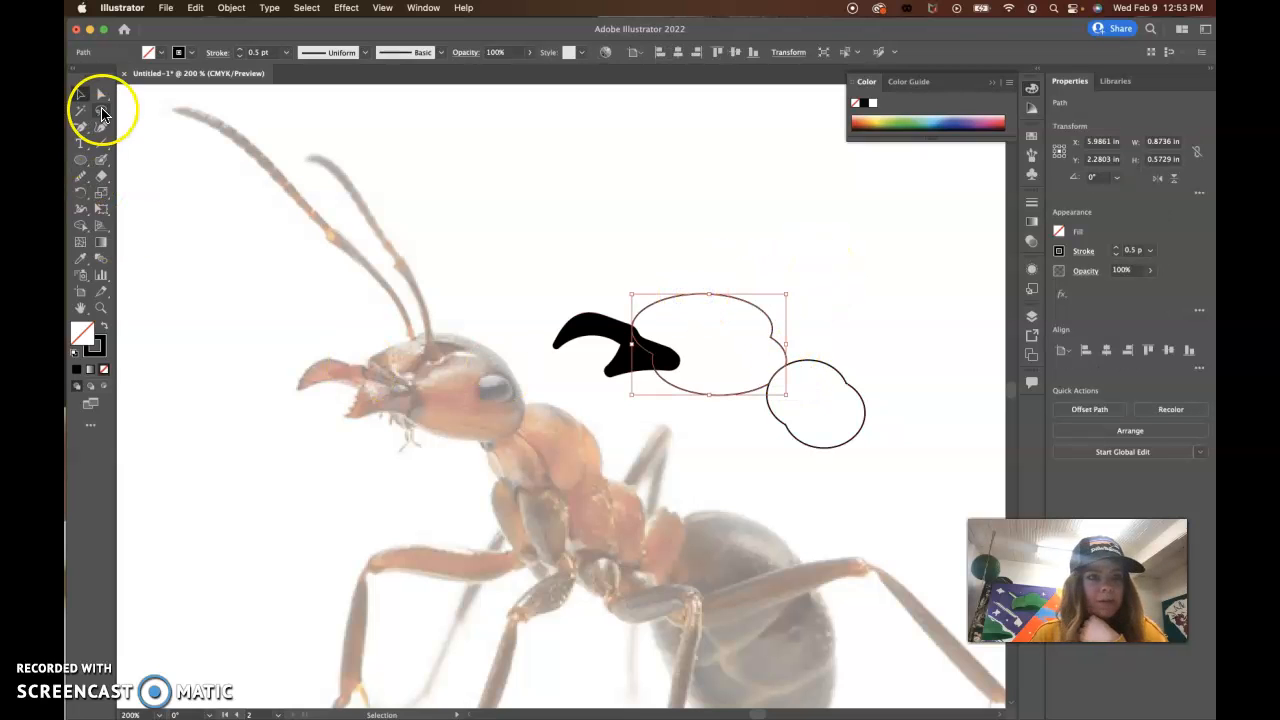
click(101, 95)
click(702, 296)
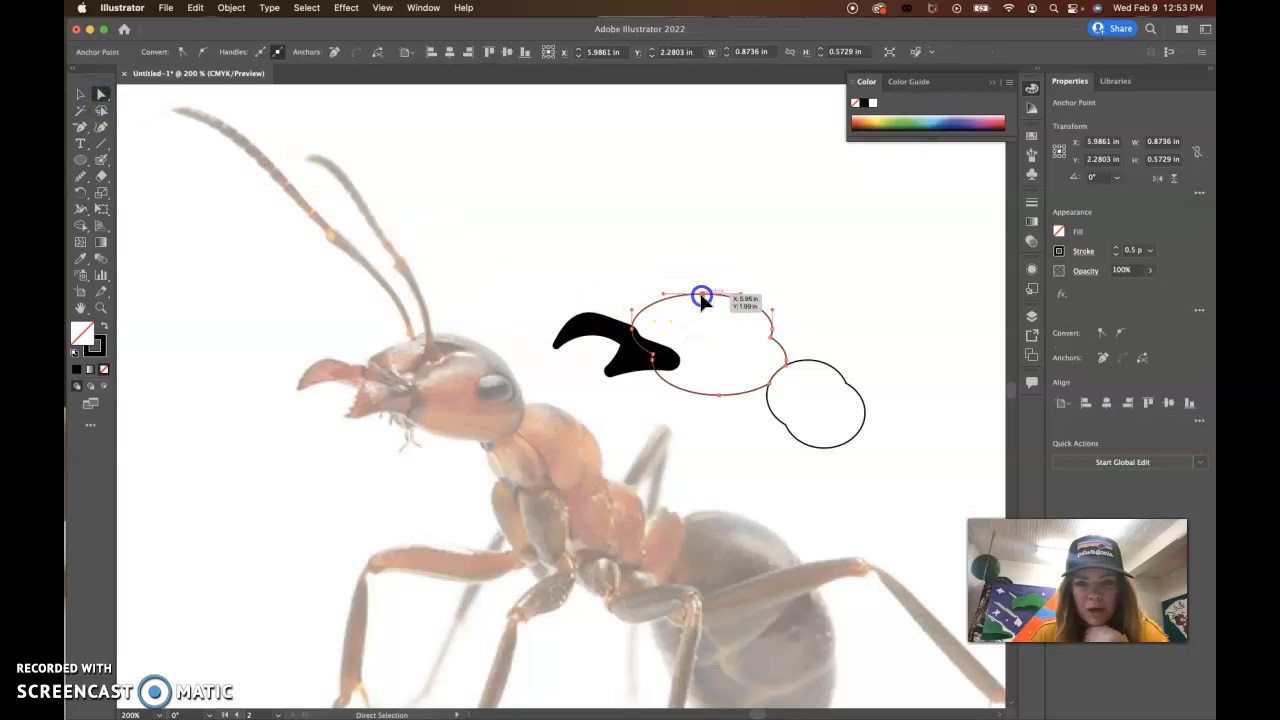
drag(661, 299, 656, 307)
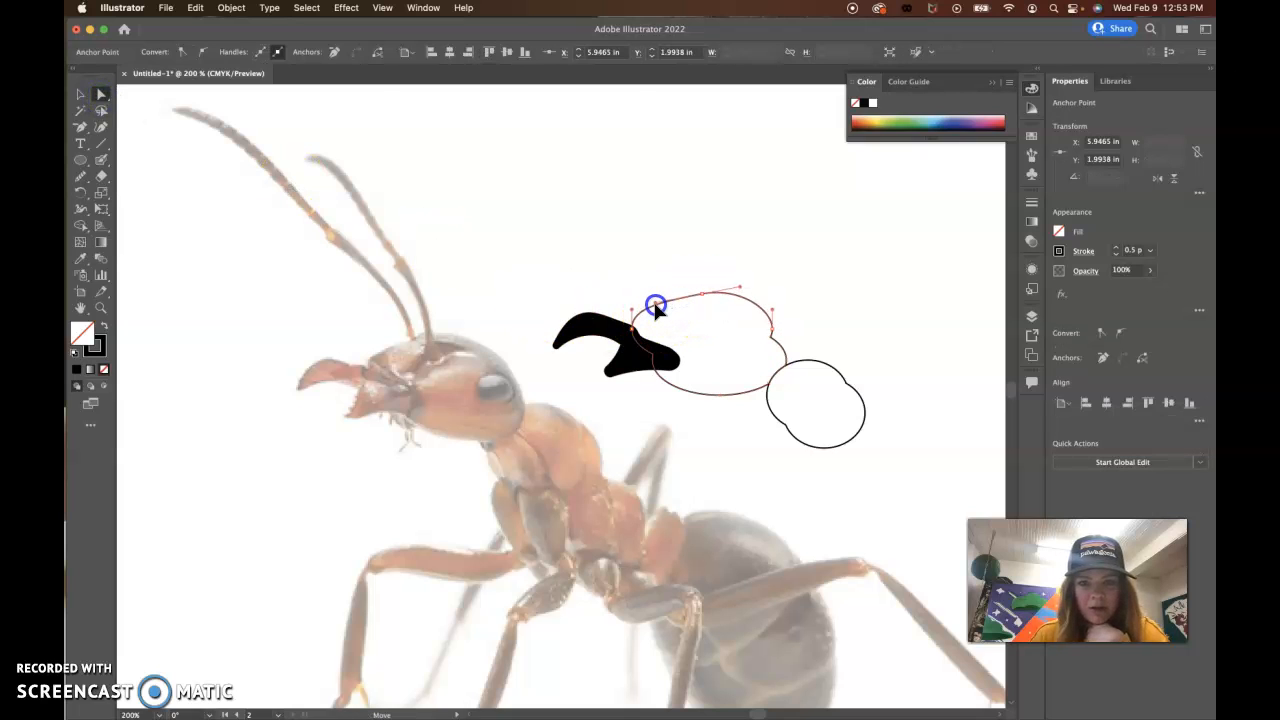
click(648, 314)
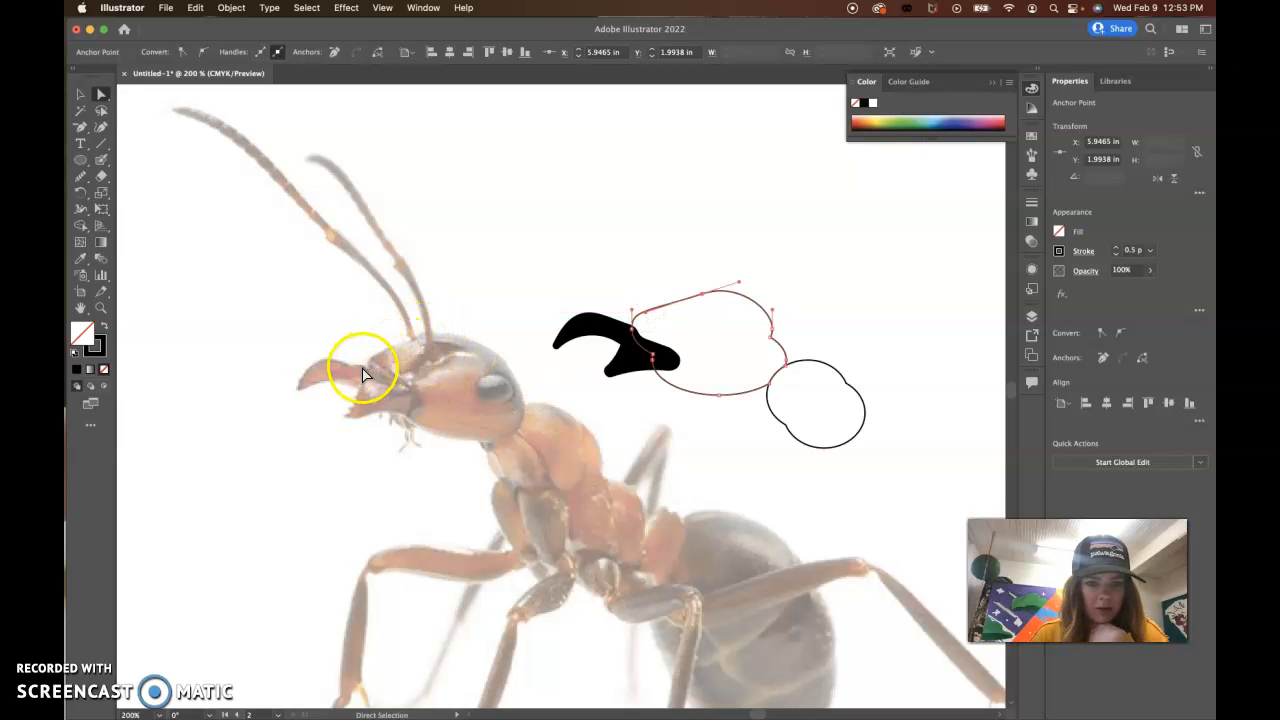
drag(646, 313, 647, 295)
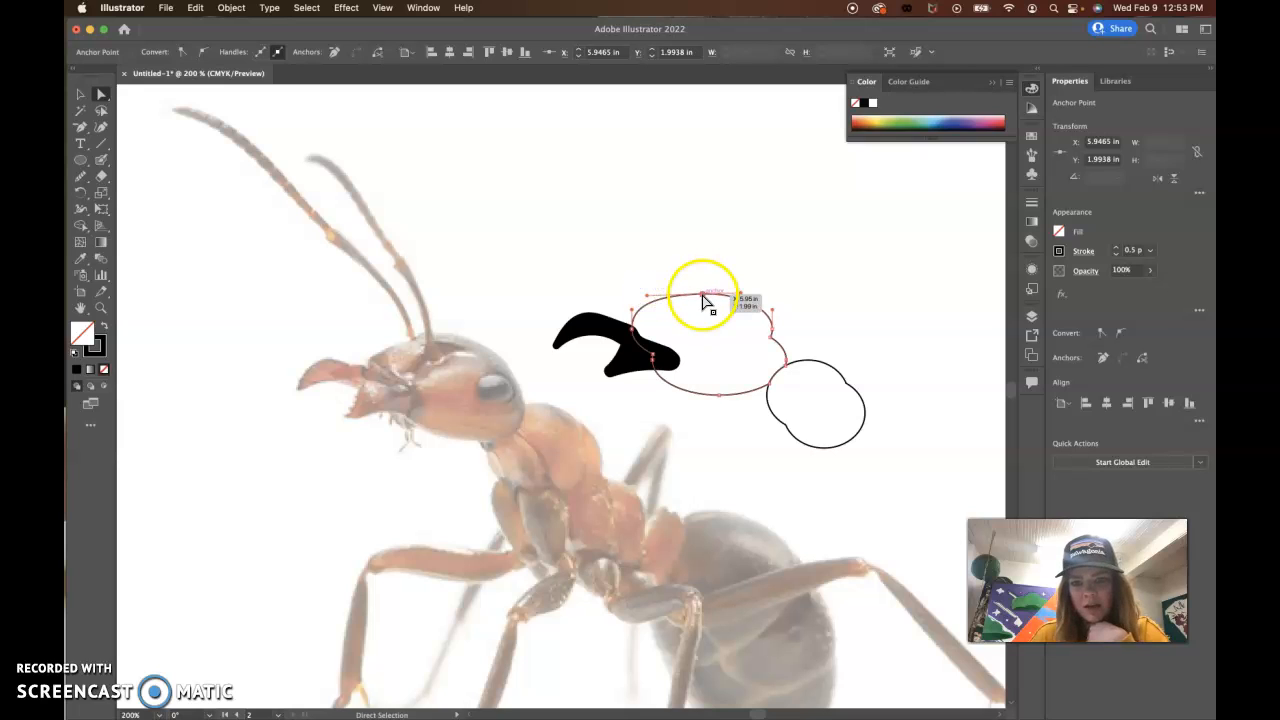
drag(645, 297, 648, 316)
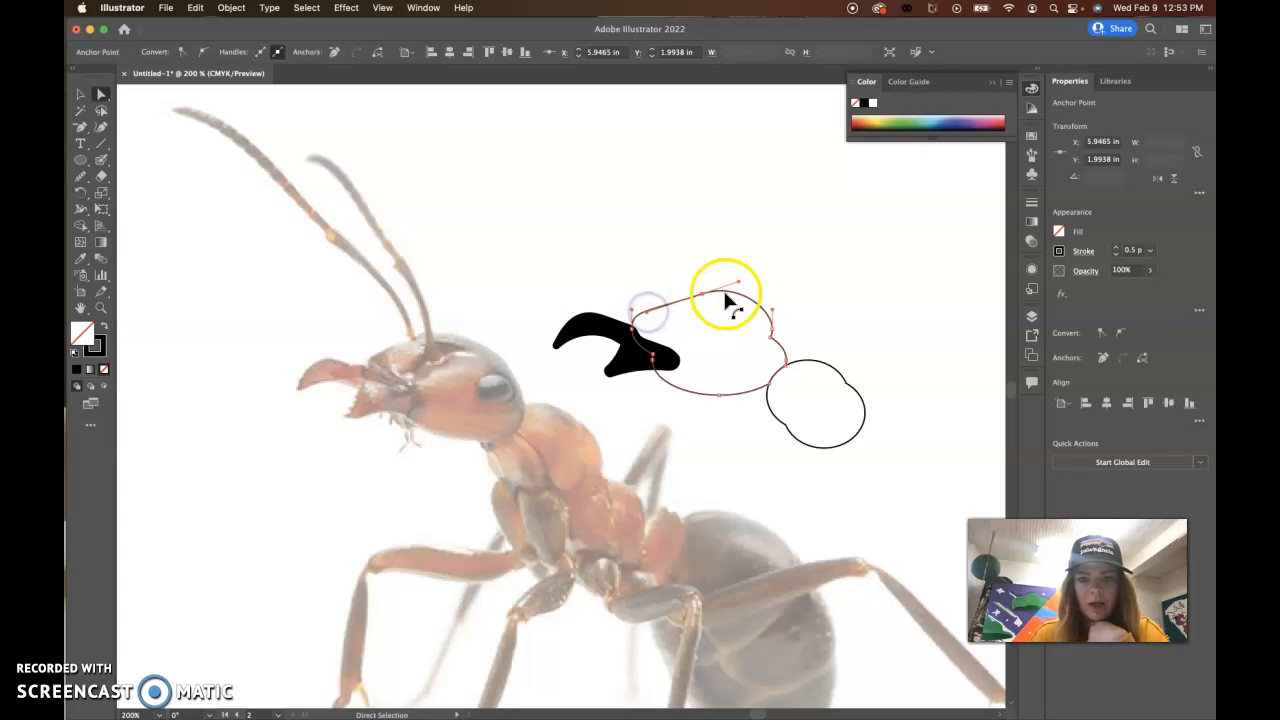
click(81, 94)
click(572, 196)
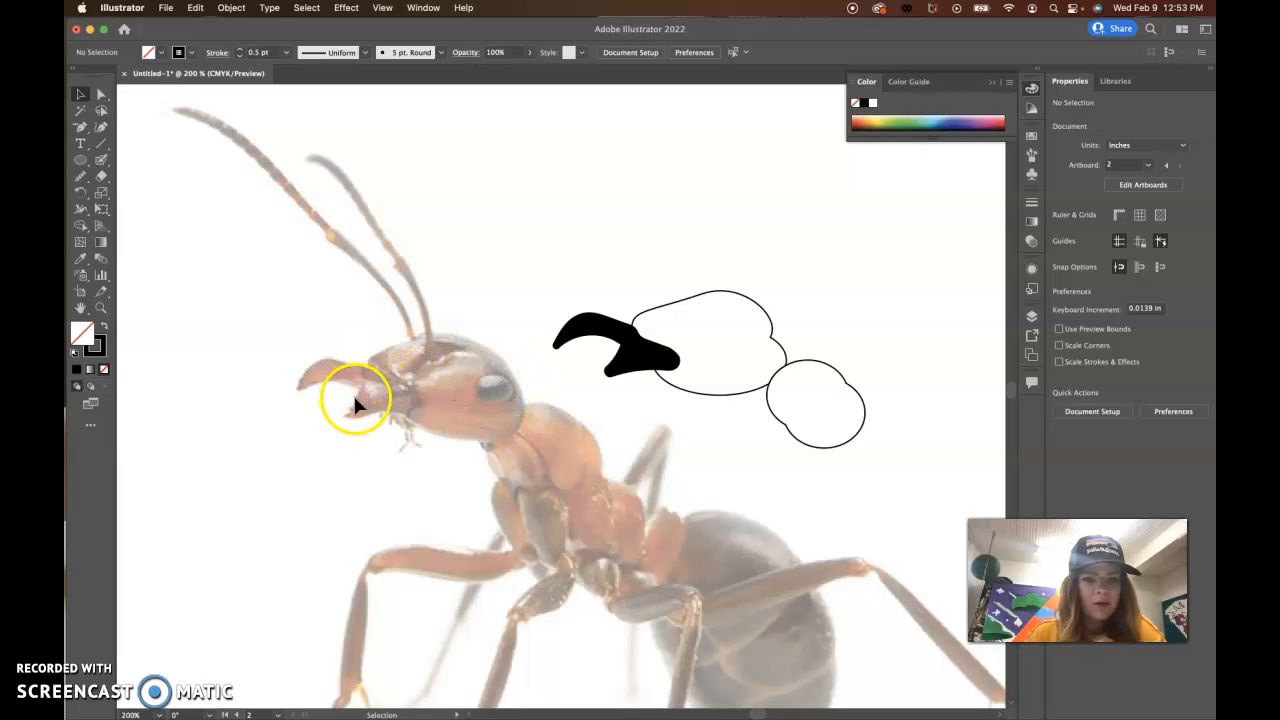
Step: Set the Blob Brush size to 1 pt in the tool's options
click(102, 164)
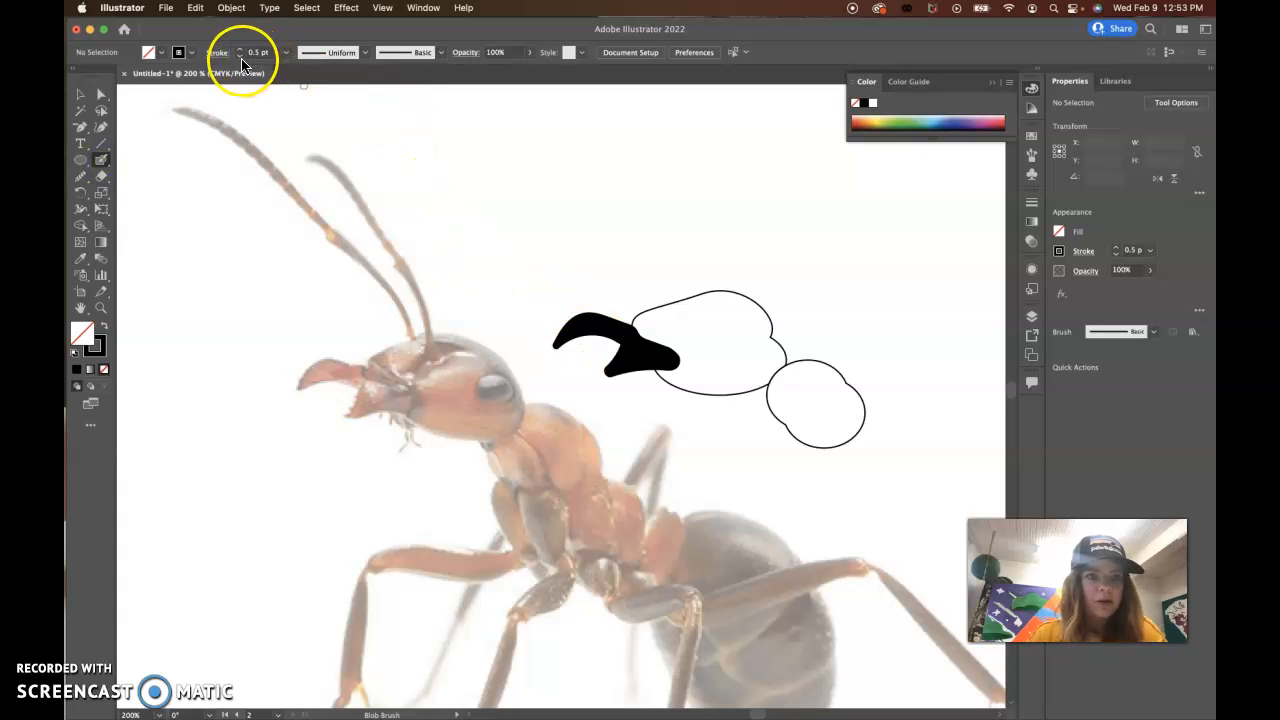
double_click(102, 164)
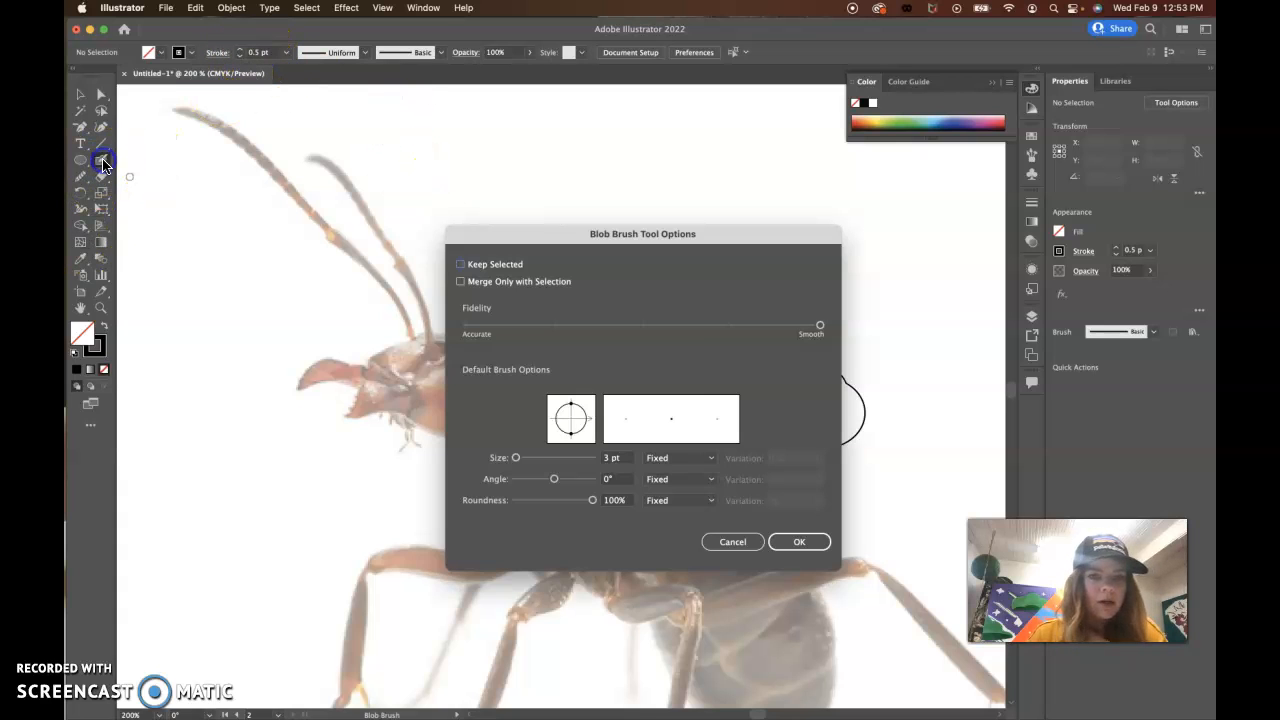
click(606, 458)
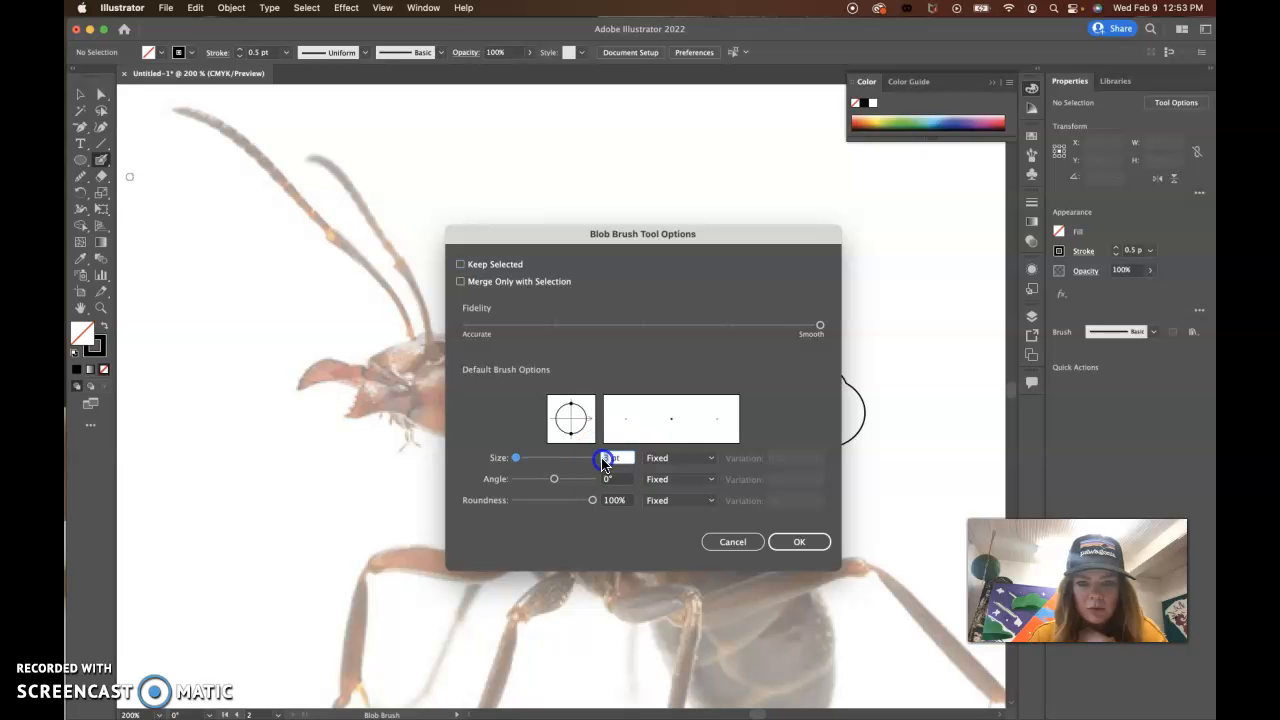
text(1)
key(Return)
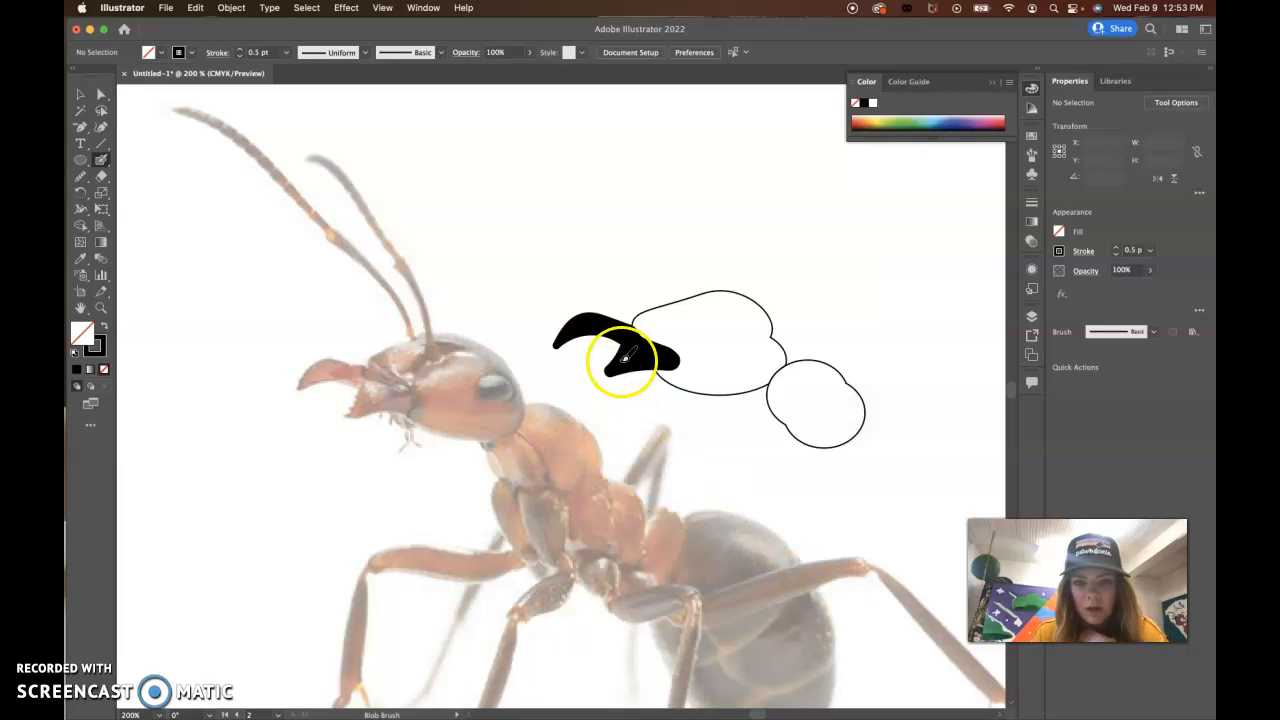
Step: Paint small jagged teeth along the inner edges of the lower and upper mandibles with the Blob Brush
key(super+equal)
key(super+equal)
key(super+equal)
key(super+equal)
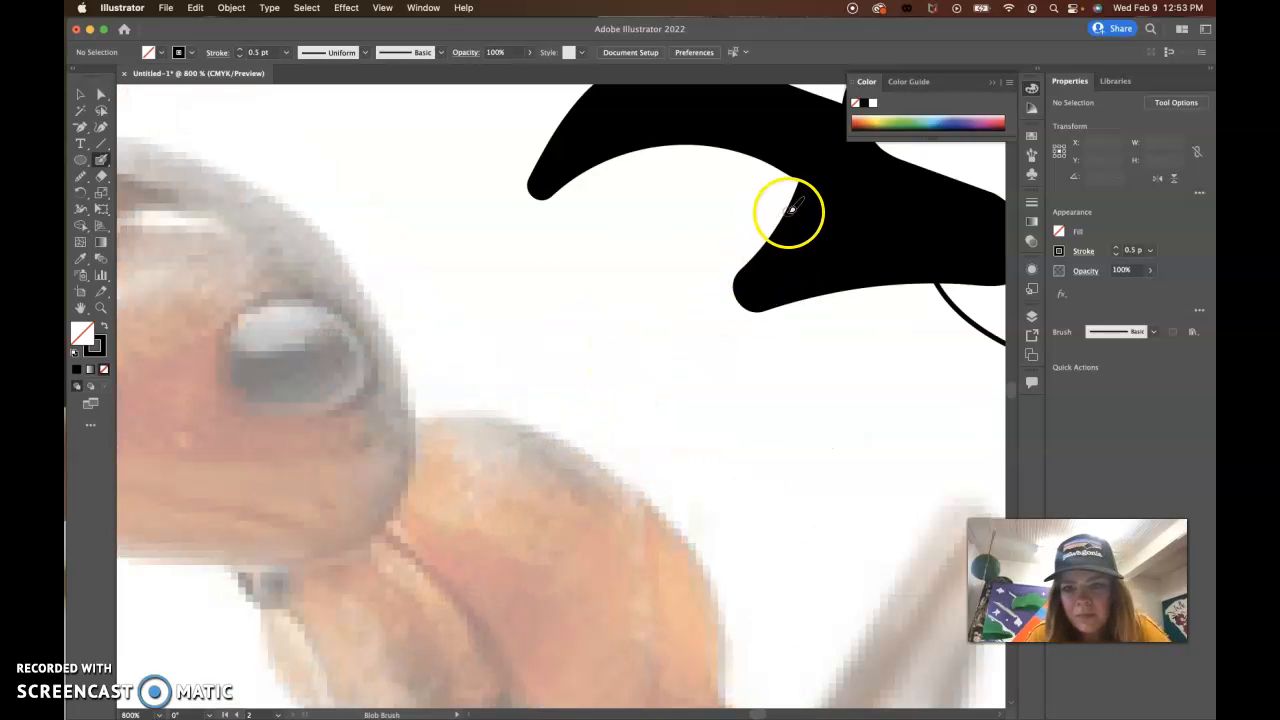
drag(797, 203, 787, 201)
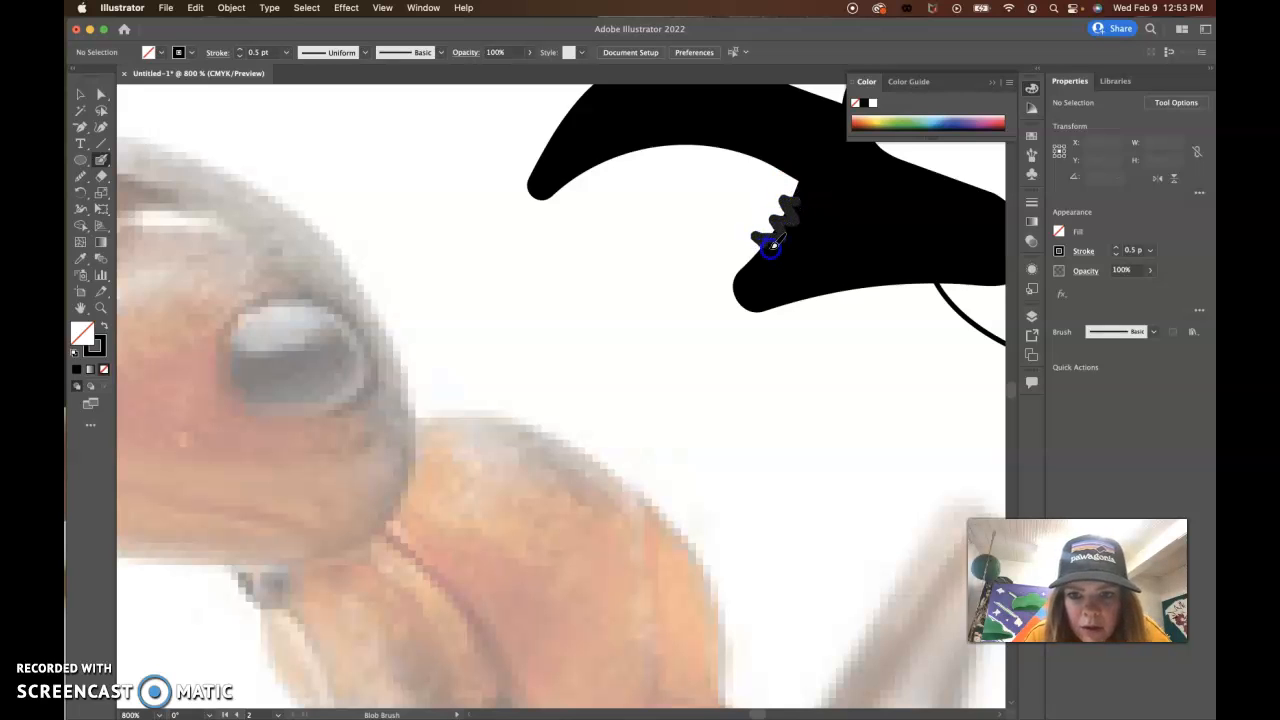
drag(760, 268, 770, 272)
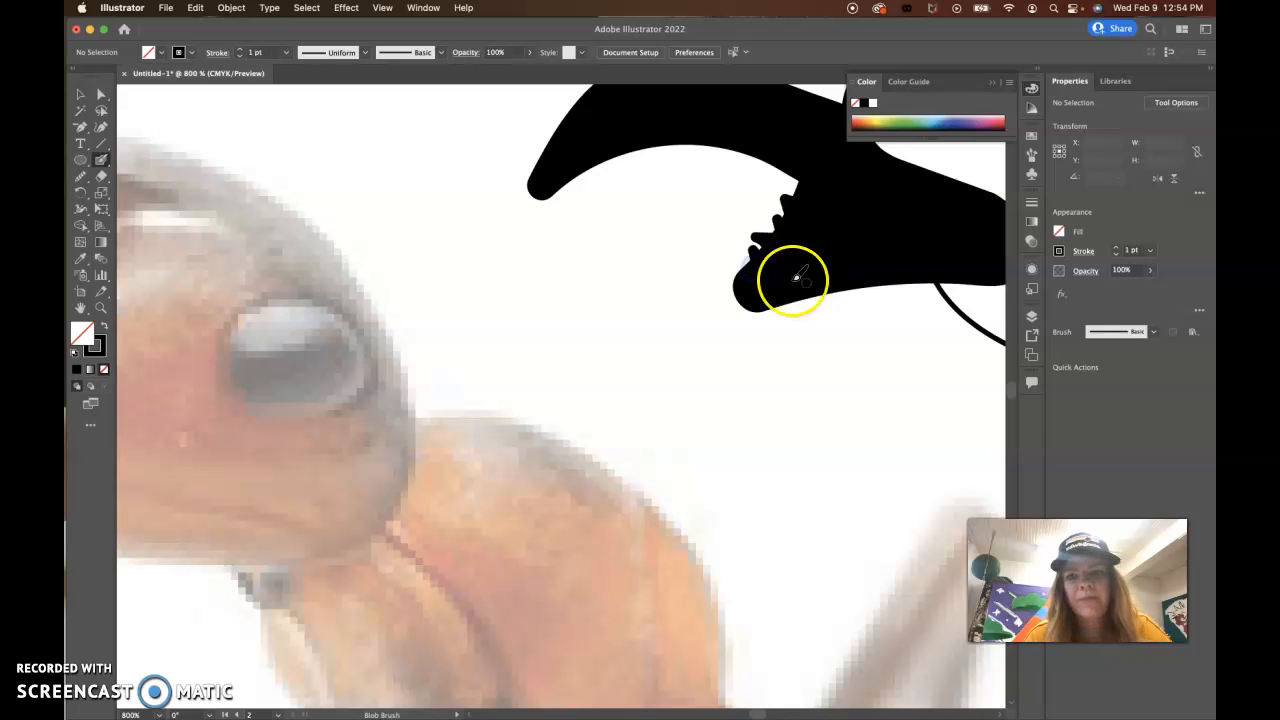
drag(700, 134, 708, 138)
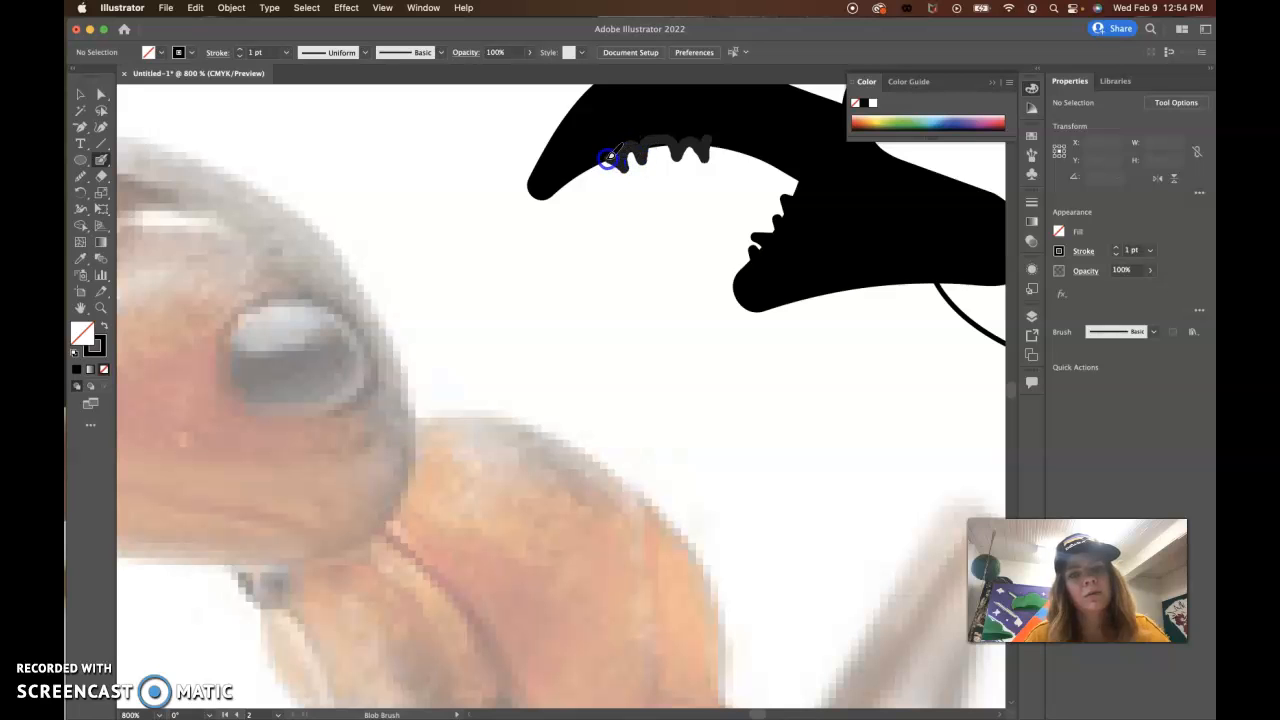
drag(585, 172, 566, 183)
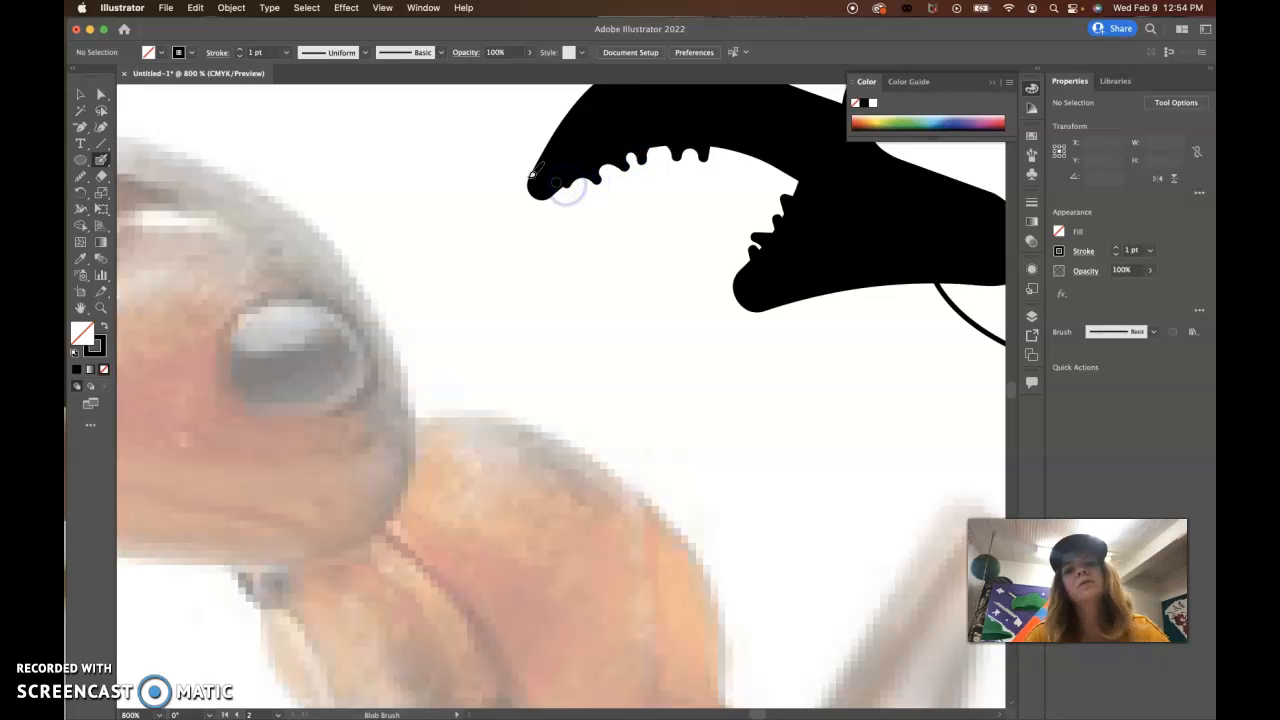
scroll(768, 430, down, 10)
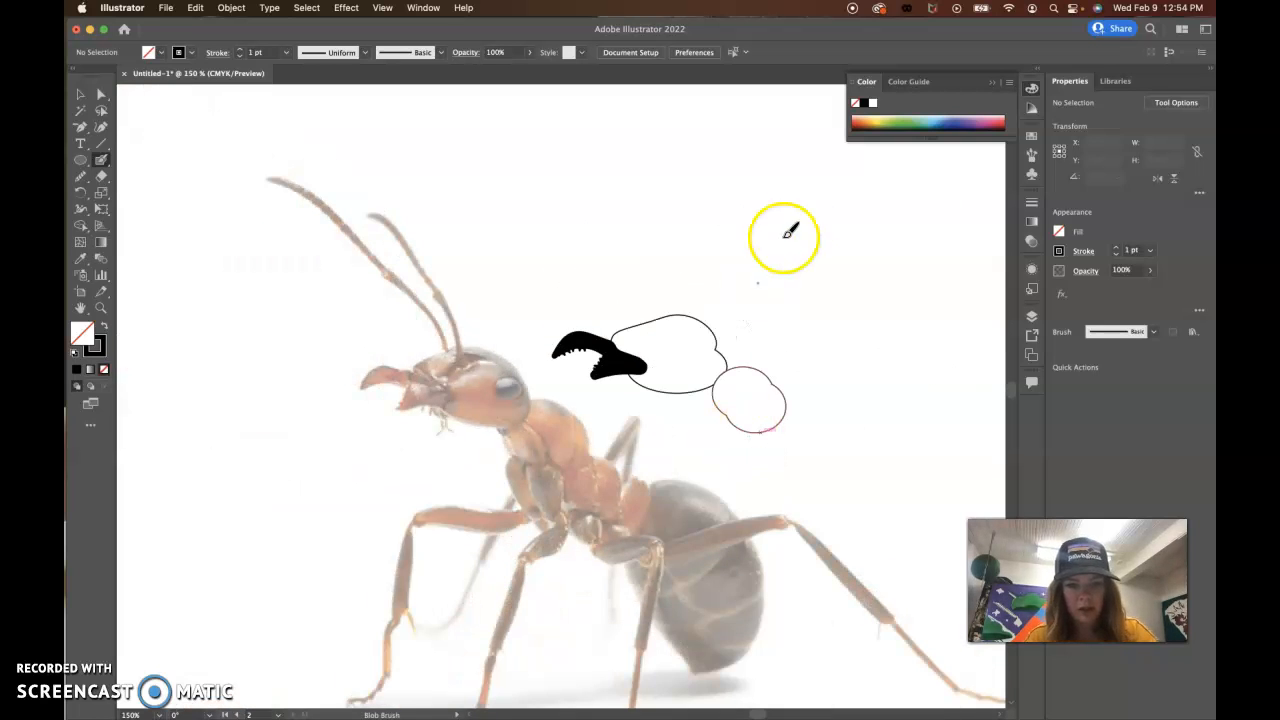
Step: Fill the head outline with the pale pinkish tone sampled from the head in the faded ant photo
click(80, 94)
scroll(534, 327, right, 5)
scroll(534, 327, down, 3)
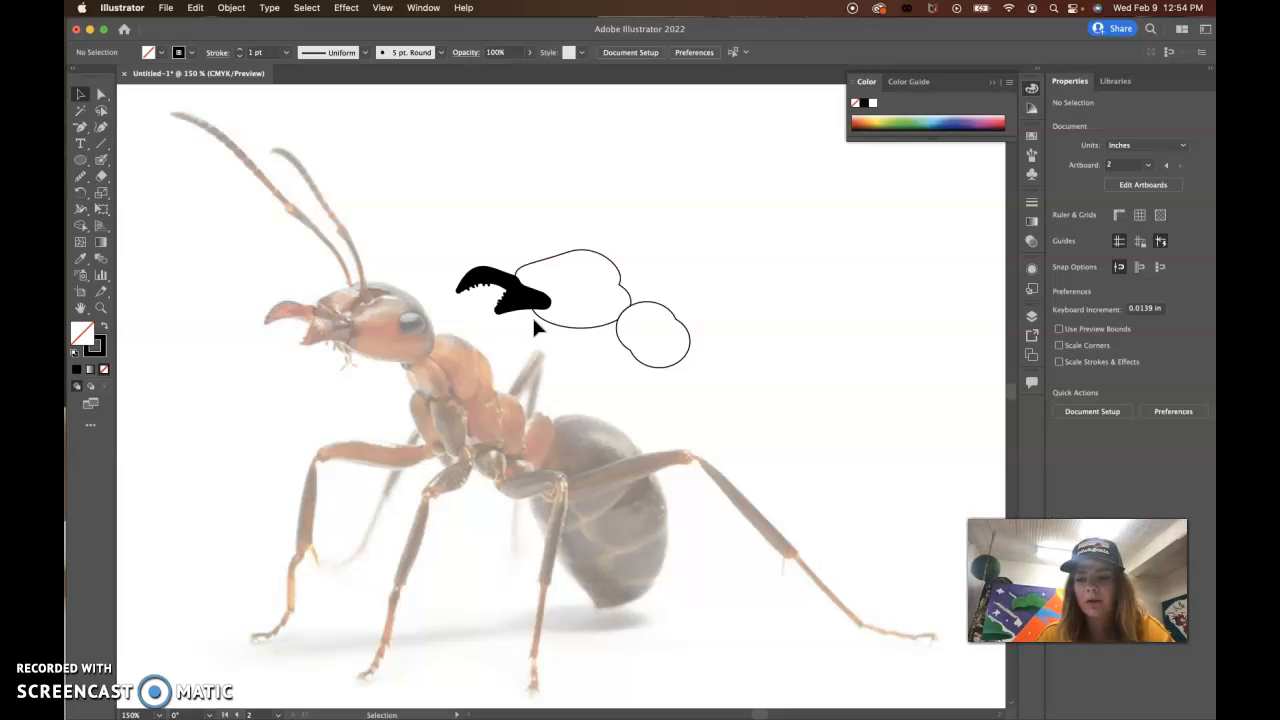
click(536, 320)
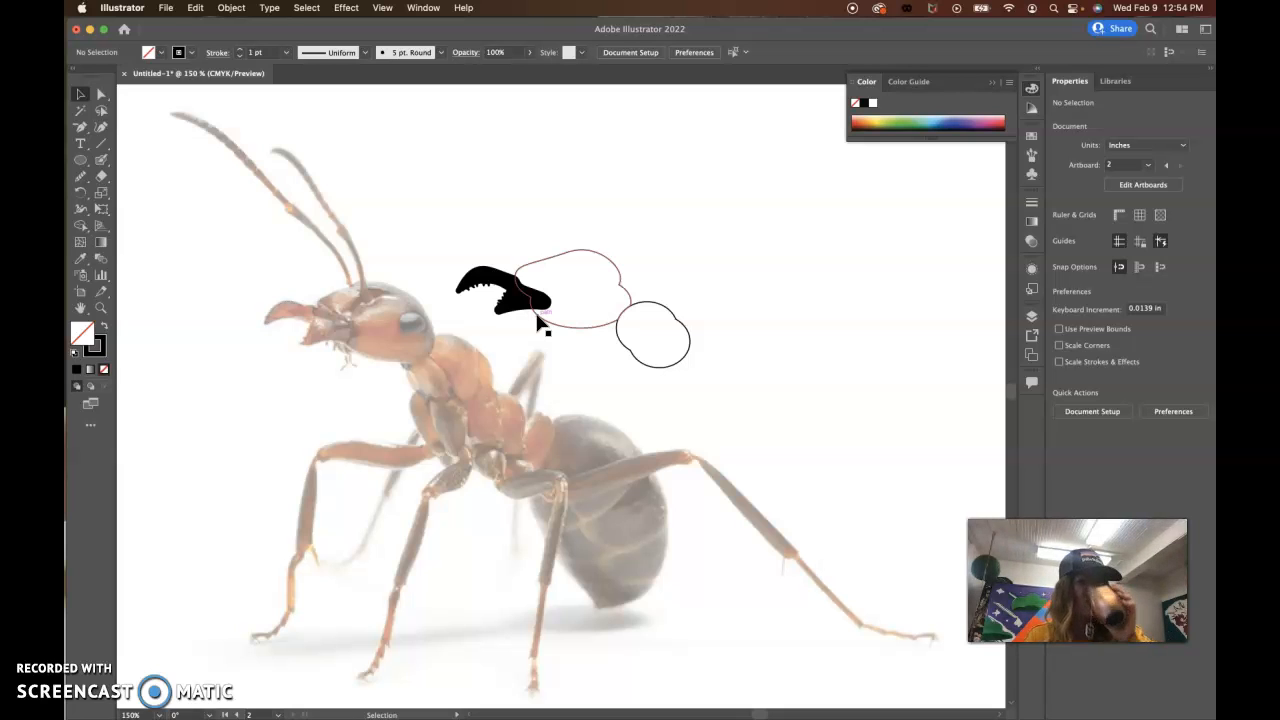
click(537, 318)
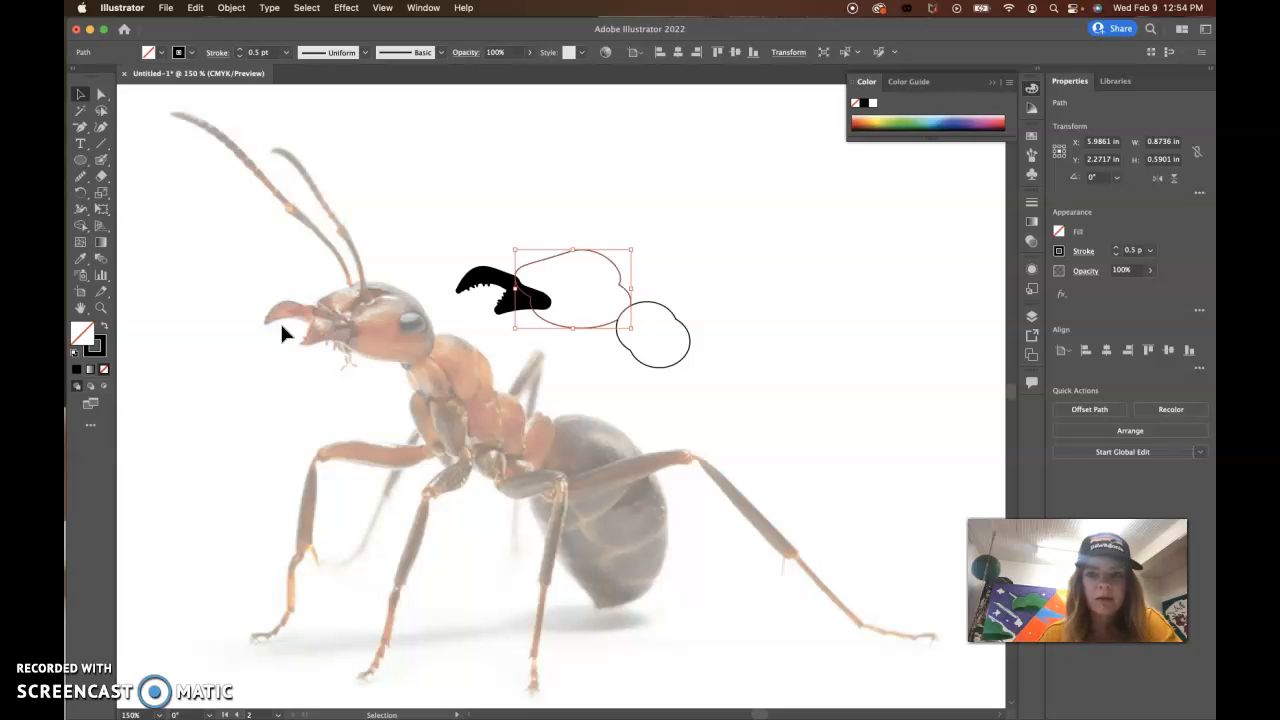
click(79, 264)
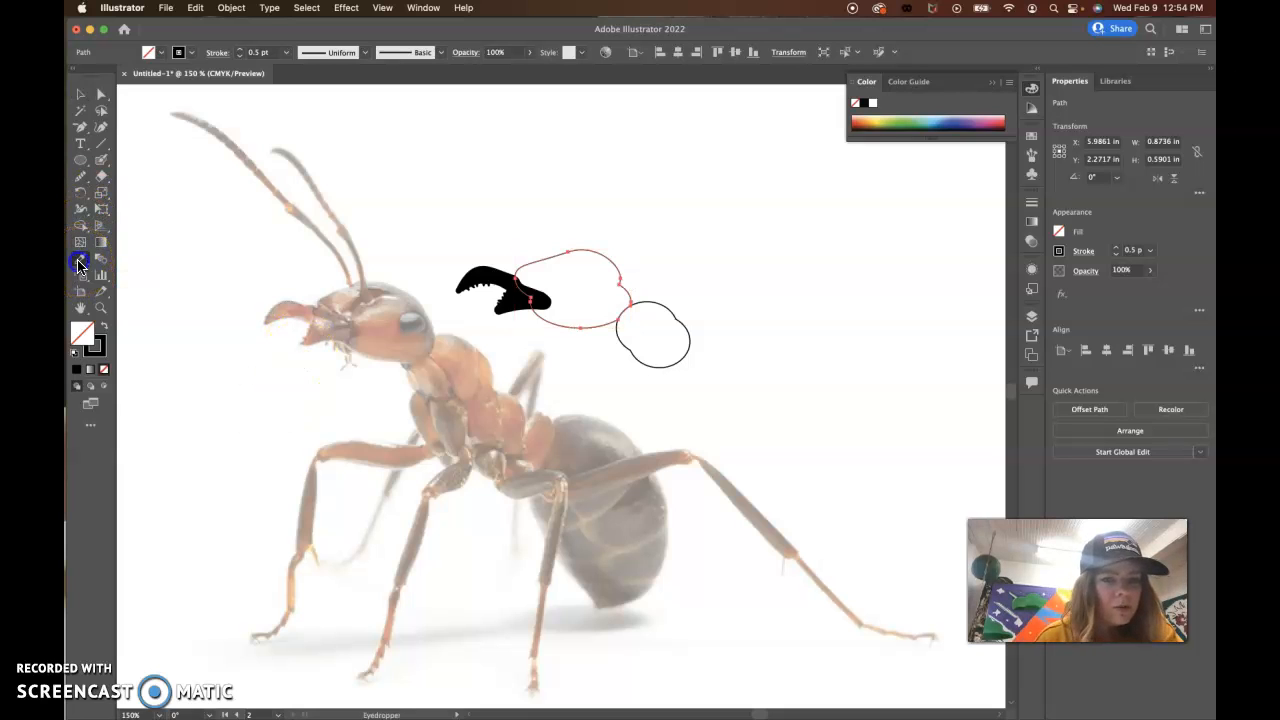
click(390, 325)
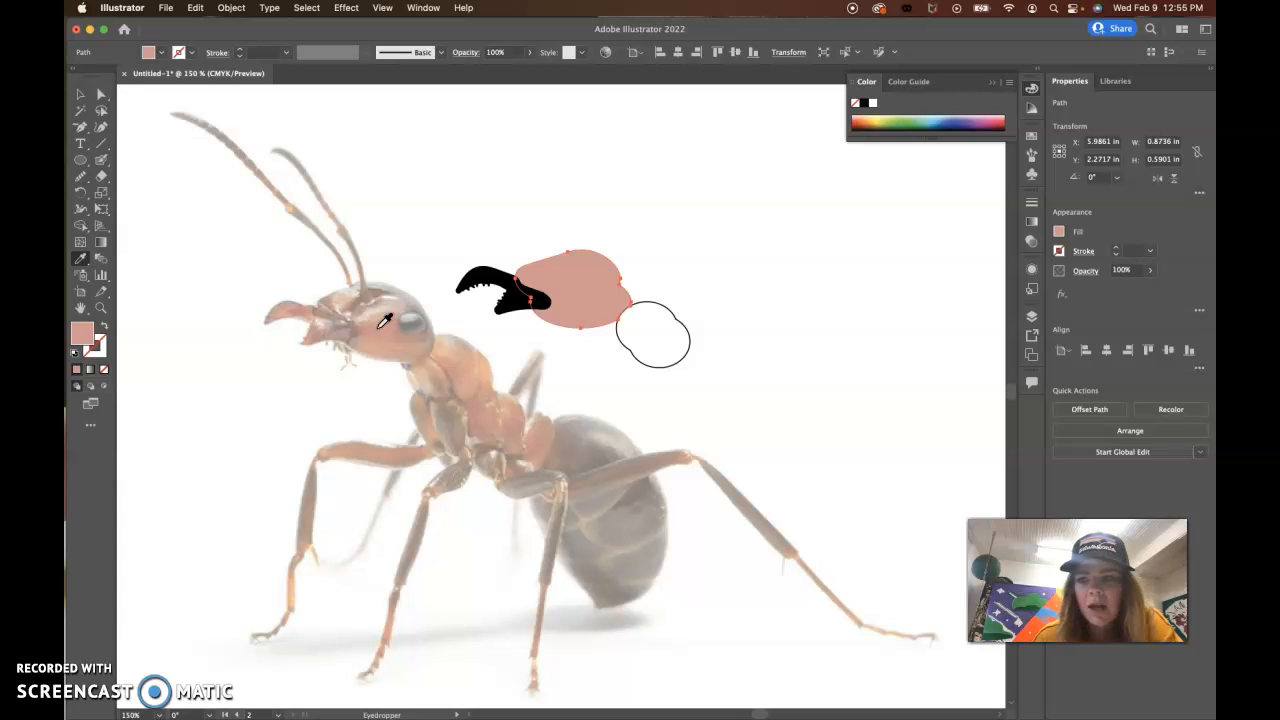
click(80, 94)
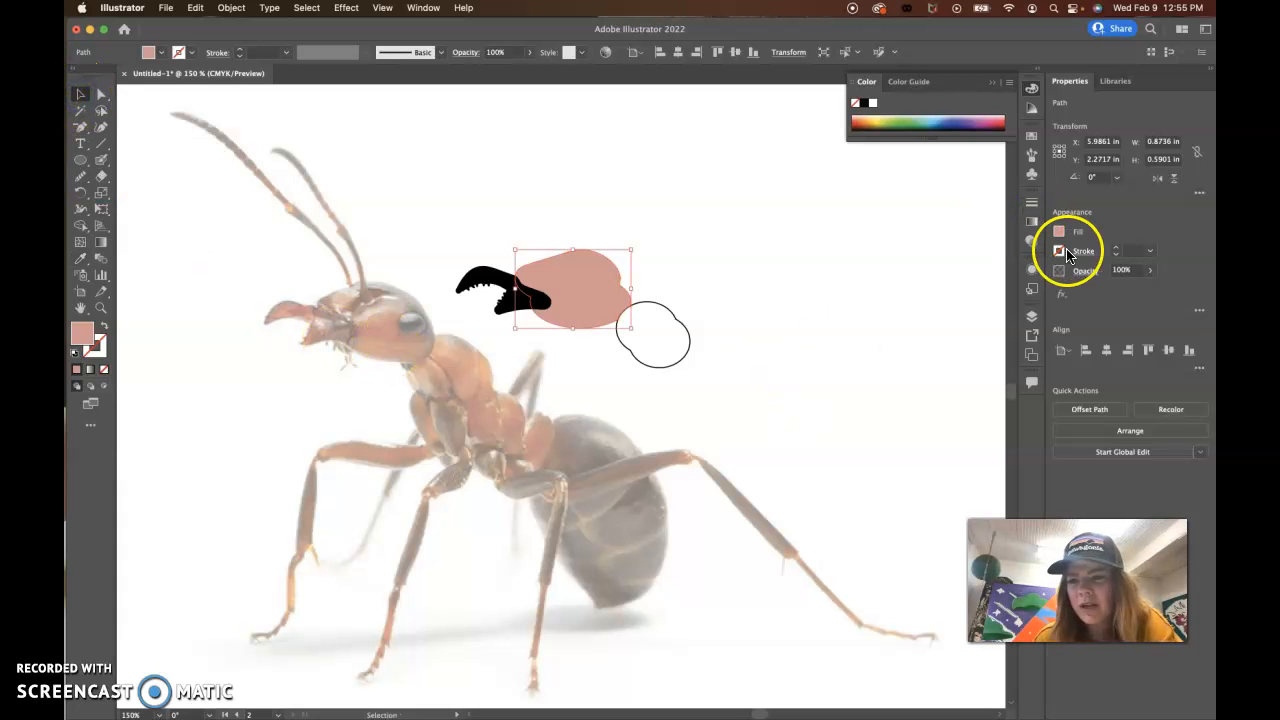
Step: Unlock Layer 1 and set the ant photo's opacity to 100%
click(1032, 316)
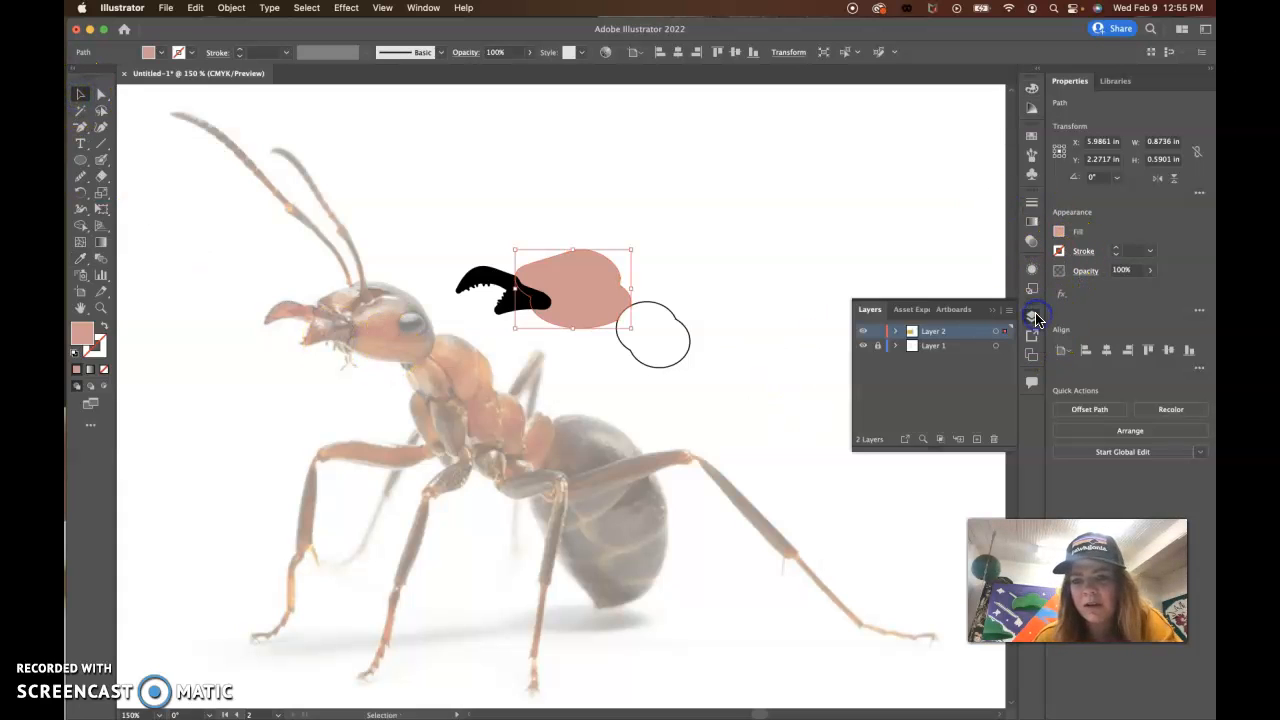
click(945, 346)
click(879, 348)
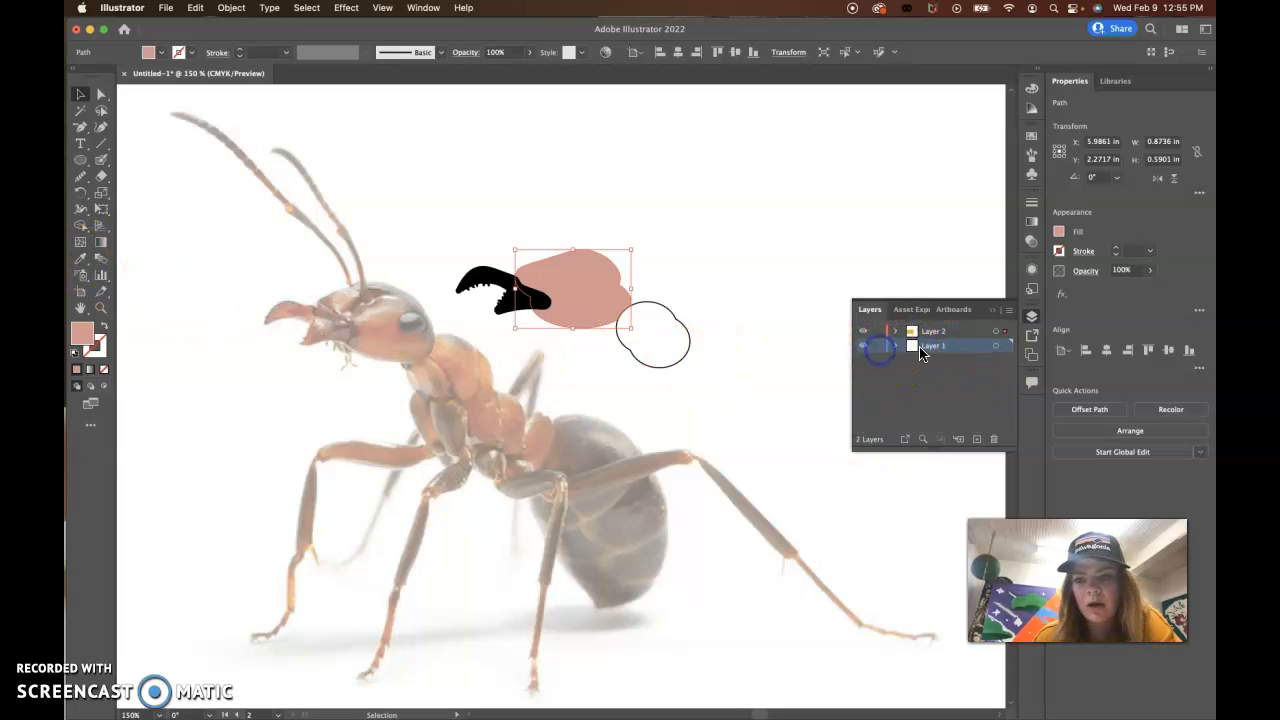
click(950, 348)
click(1143, 271)
click(486, 408)
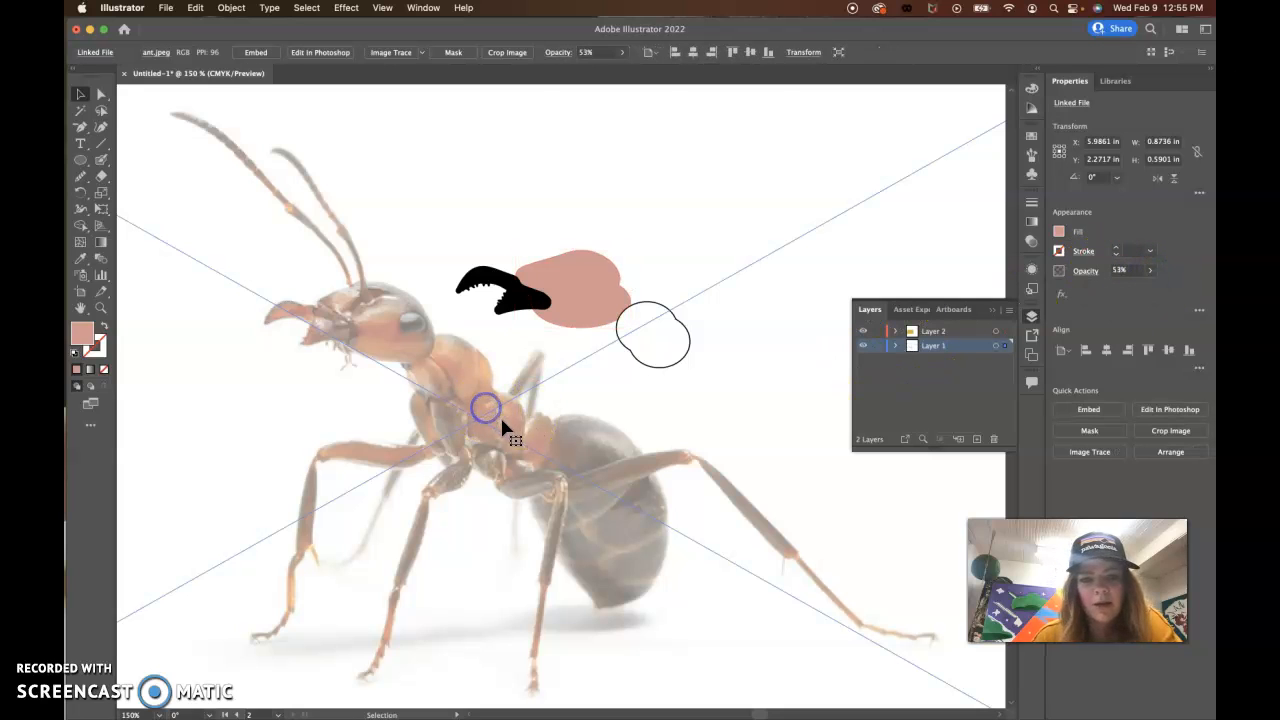
click(1153, 271)
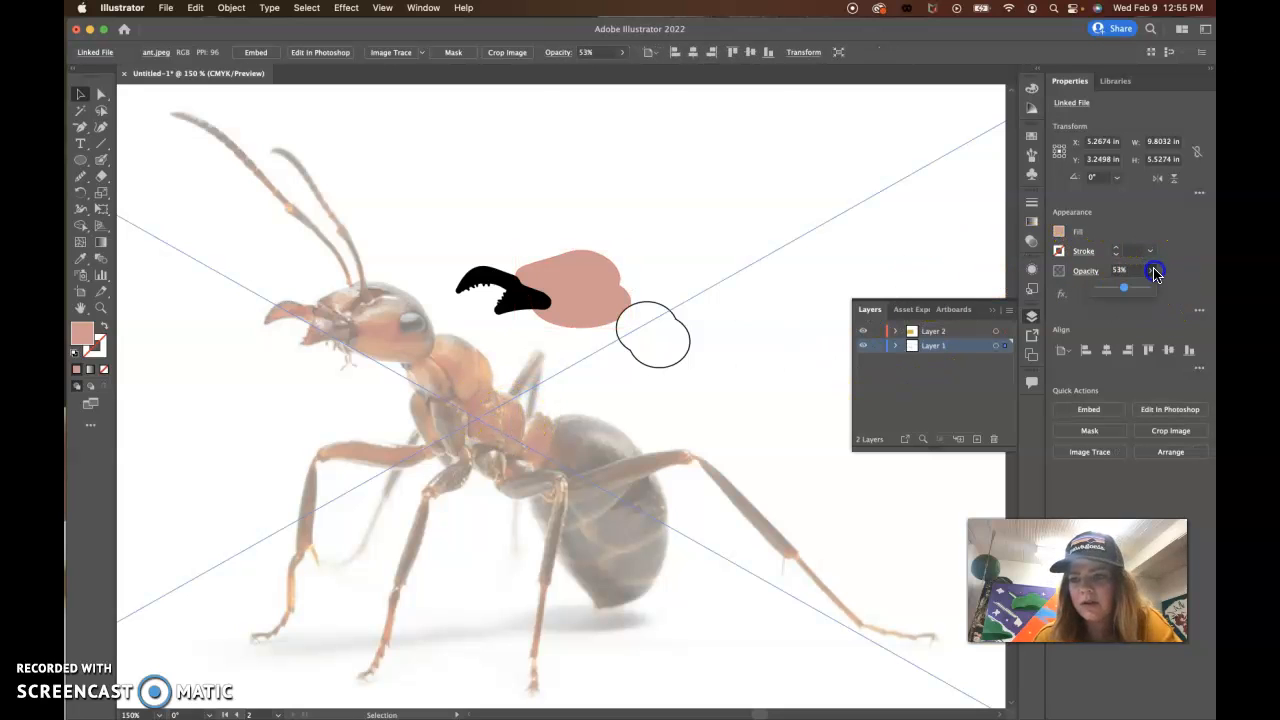
Step: Fill the head shape with the rusty red-orange sampled from the photographed ant's head in front of the eye
click(569, 271)
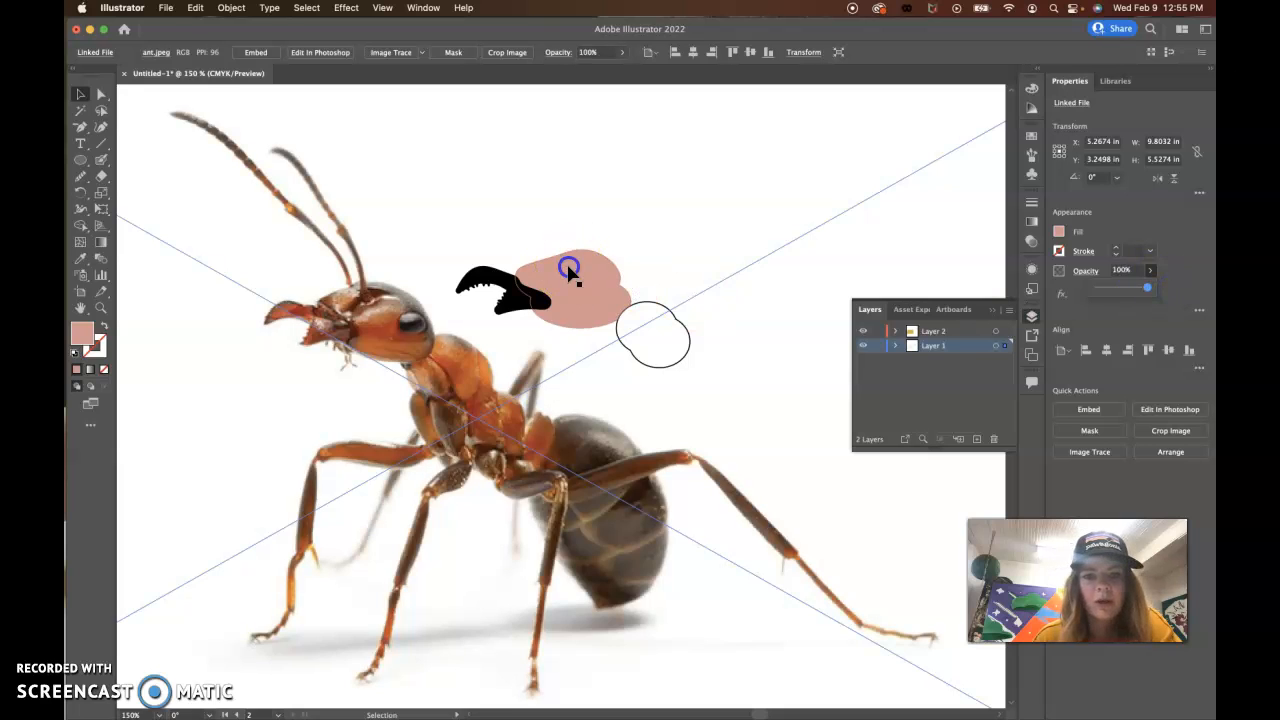
click(80, 258)
click(384, 328)
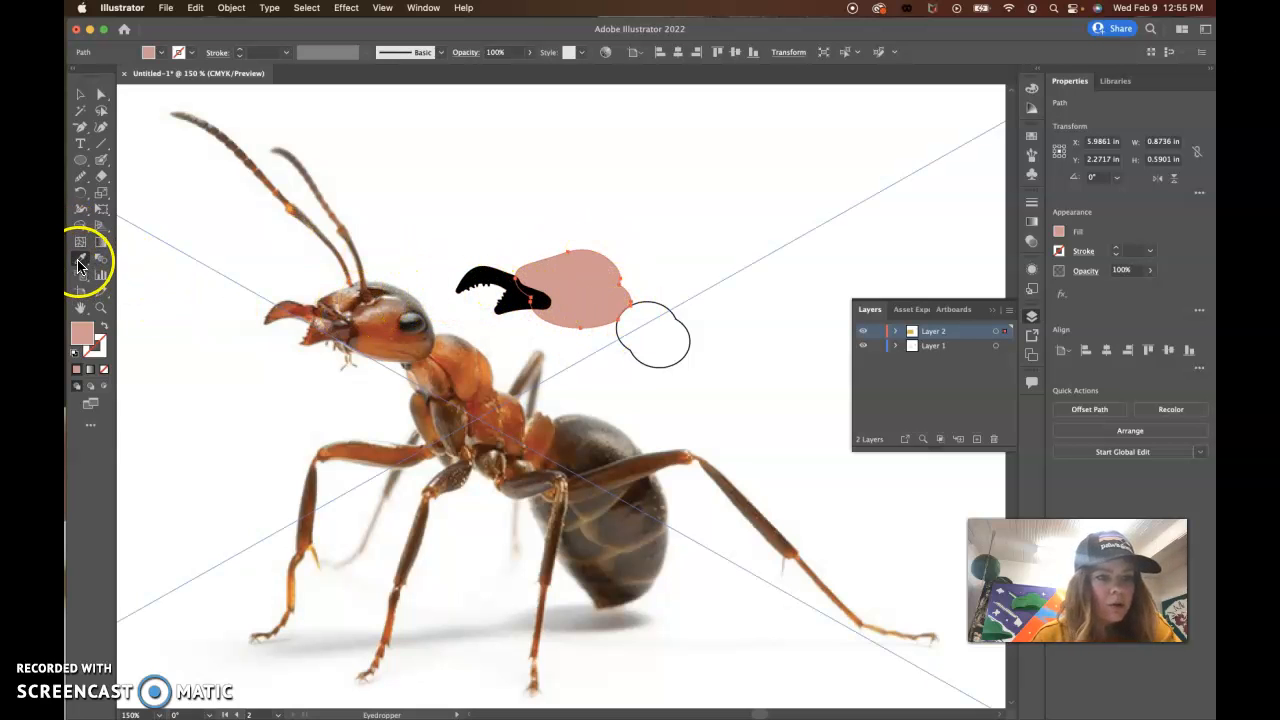
click(389, 328)
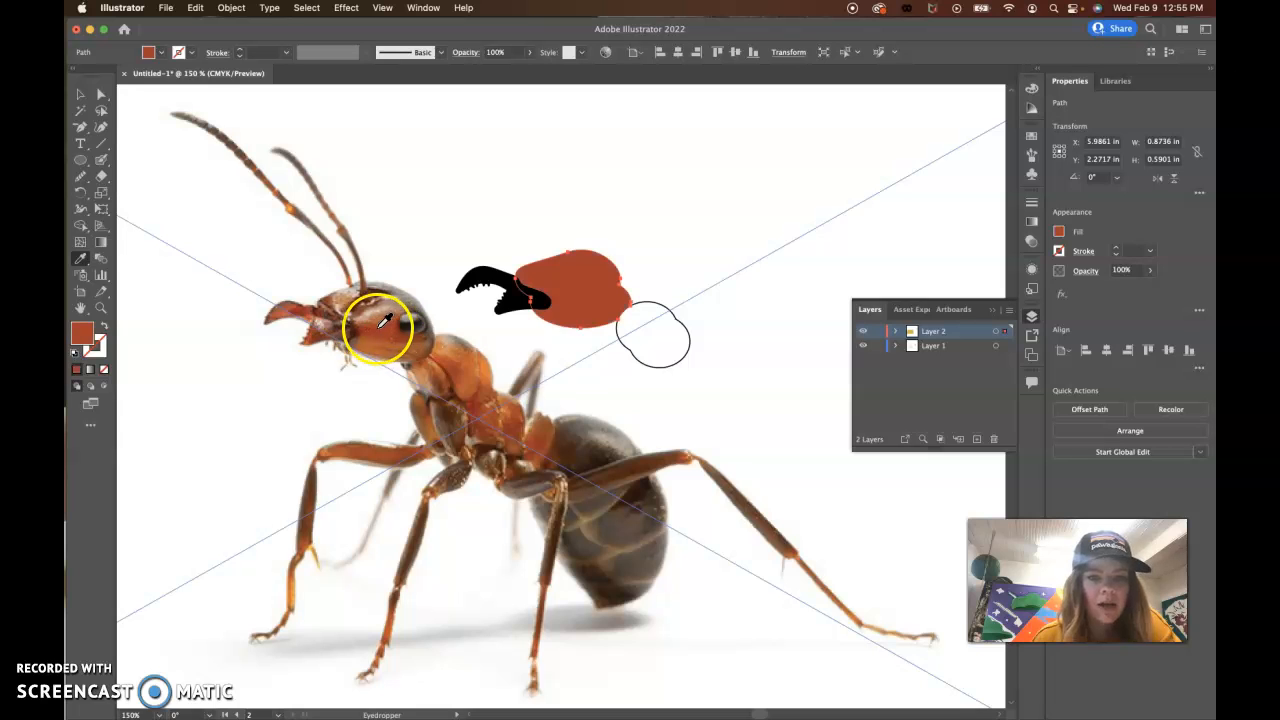
Step: Try dark brown tones sampled from the photographed head on the mandible shape and restore its black fill
click(81, 96)
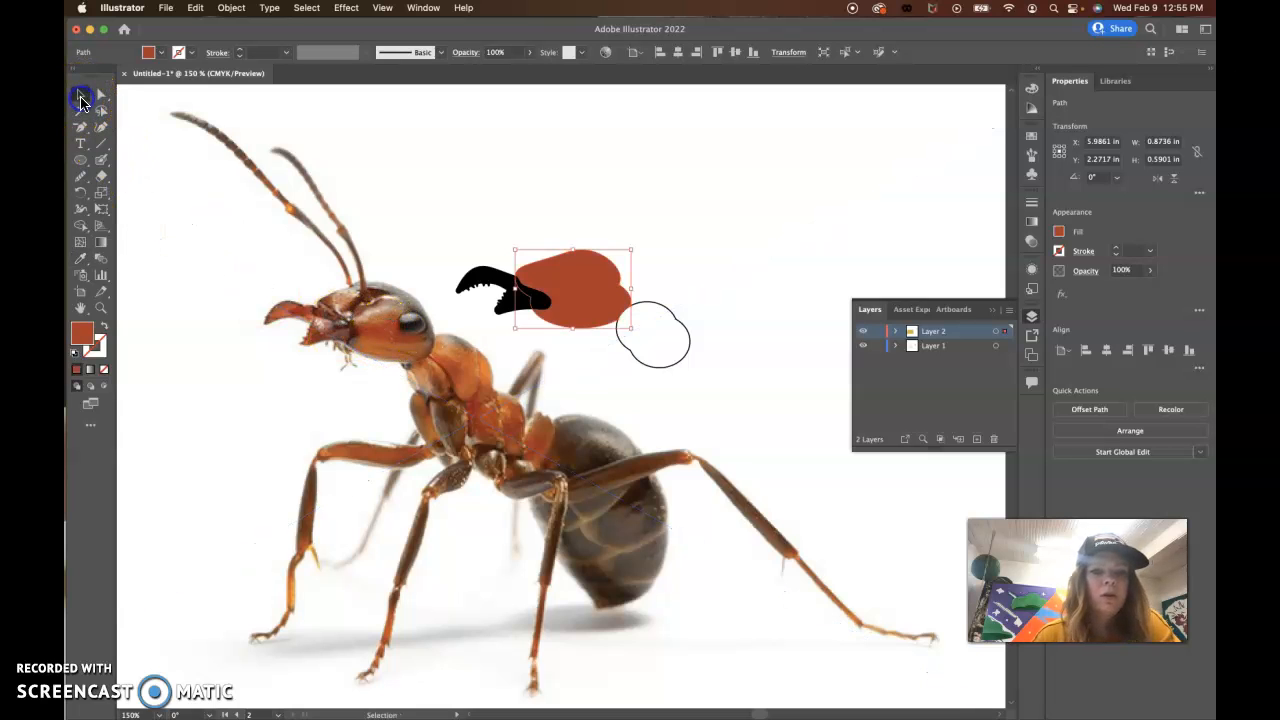
click(471, 275)
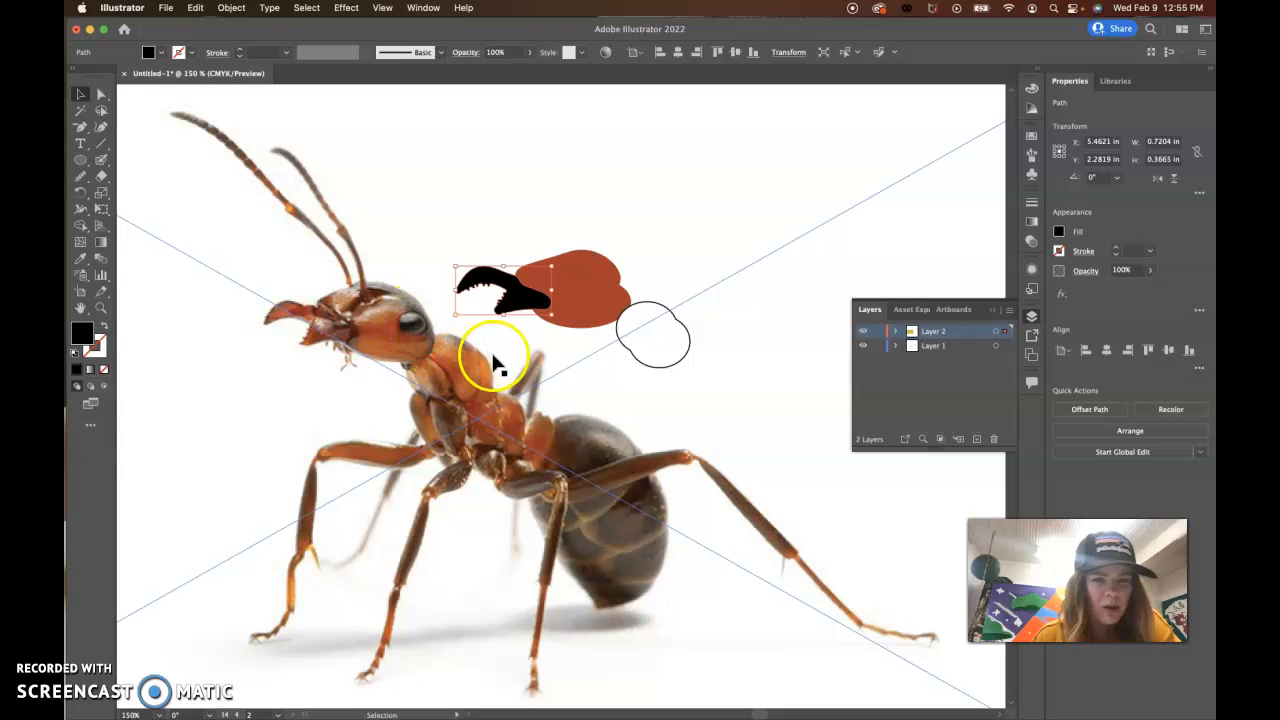
click(81, 258)
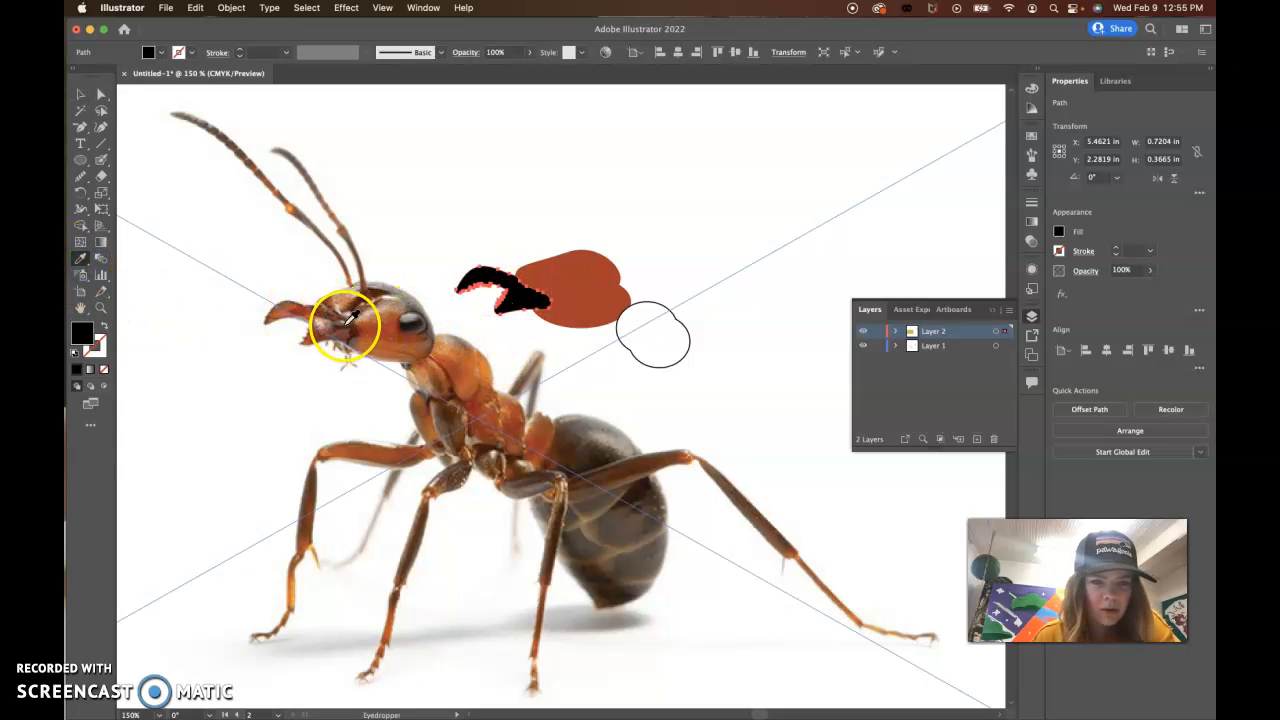
click(347, 318)
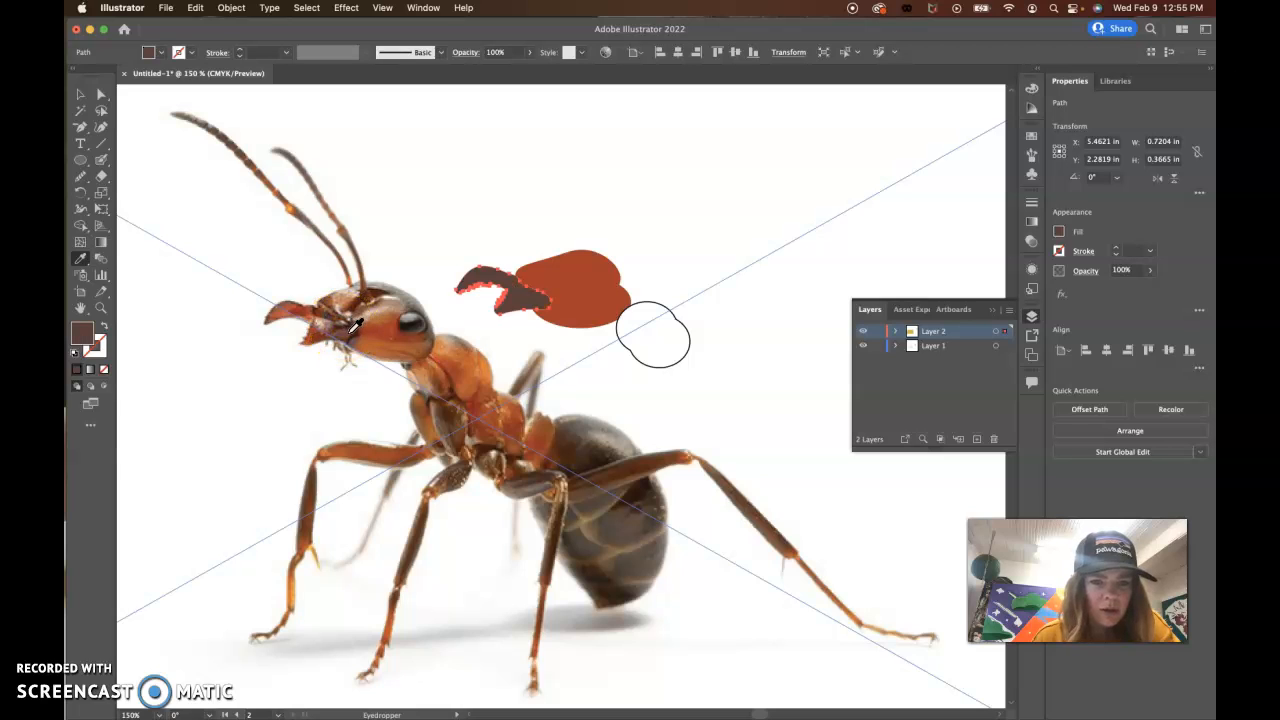
click(345, 332)
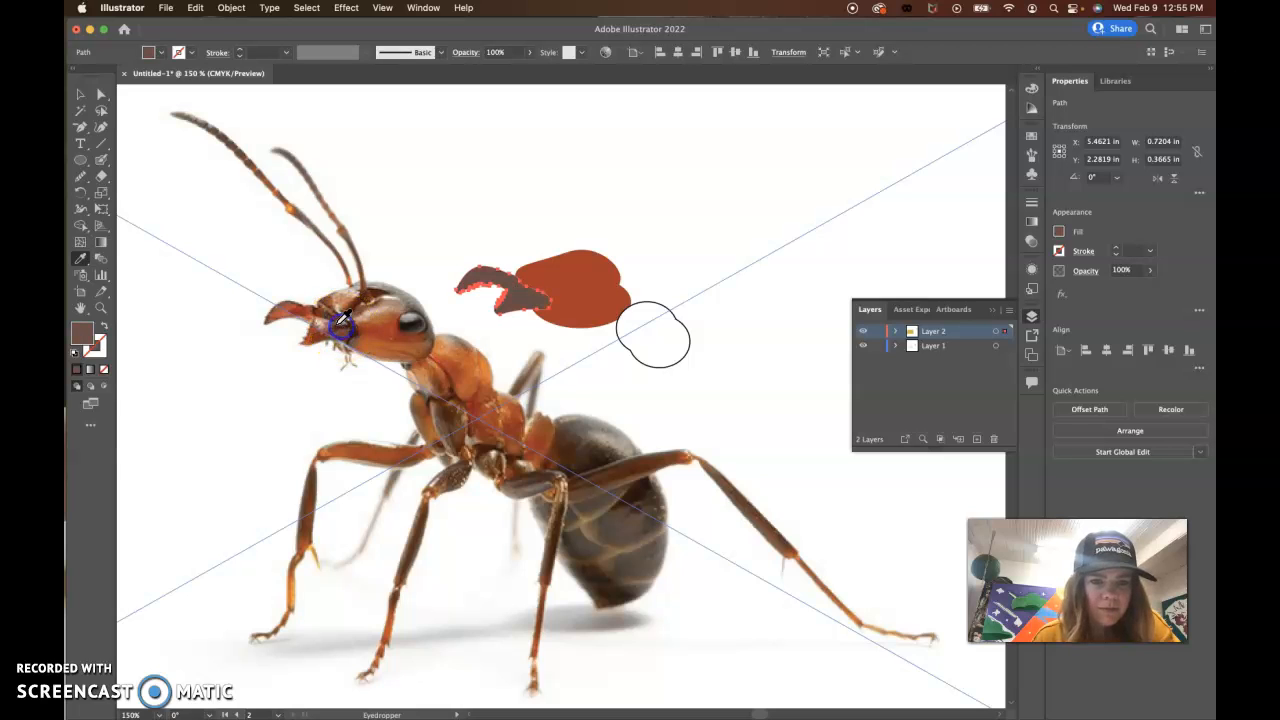
click(326, 316)
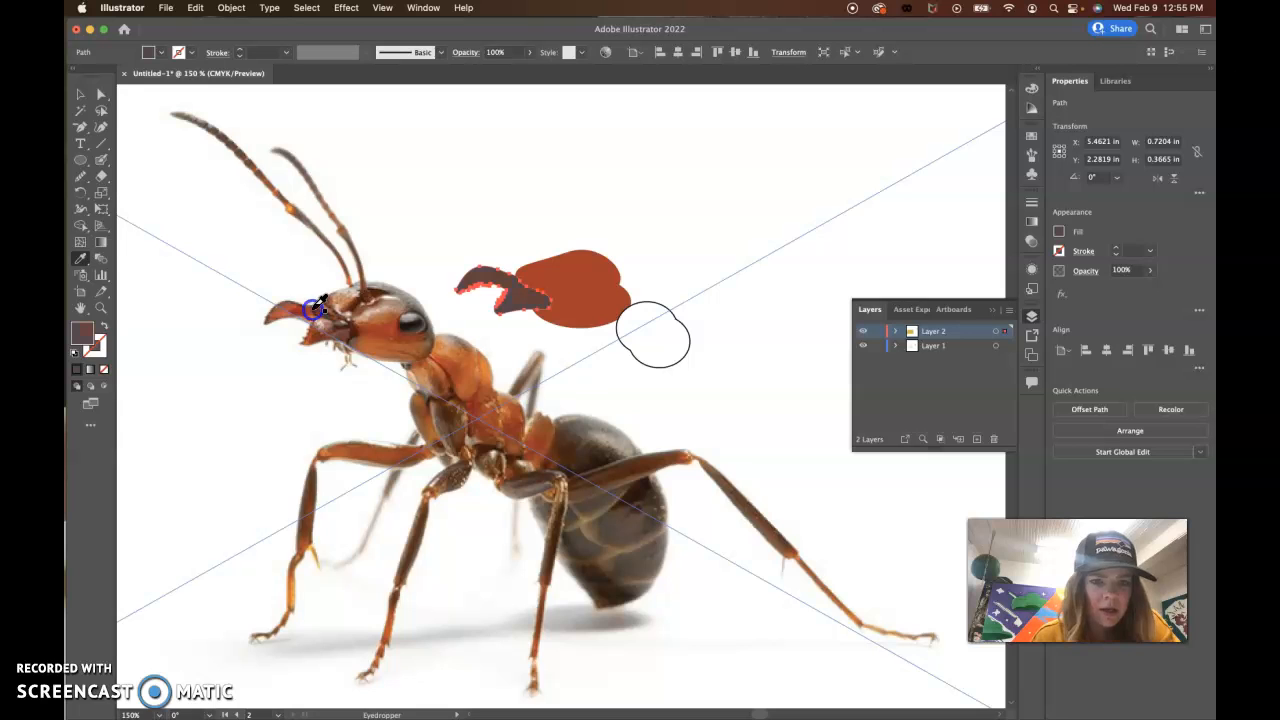
click(1059, 231)
click(946, 280)
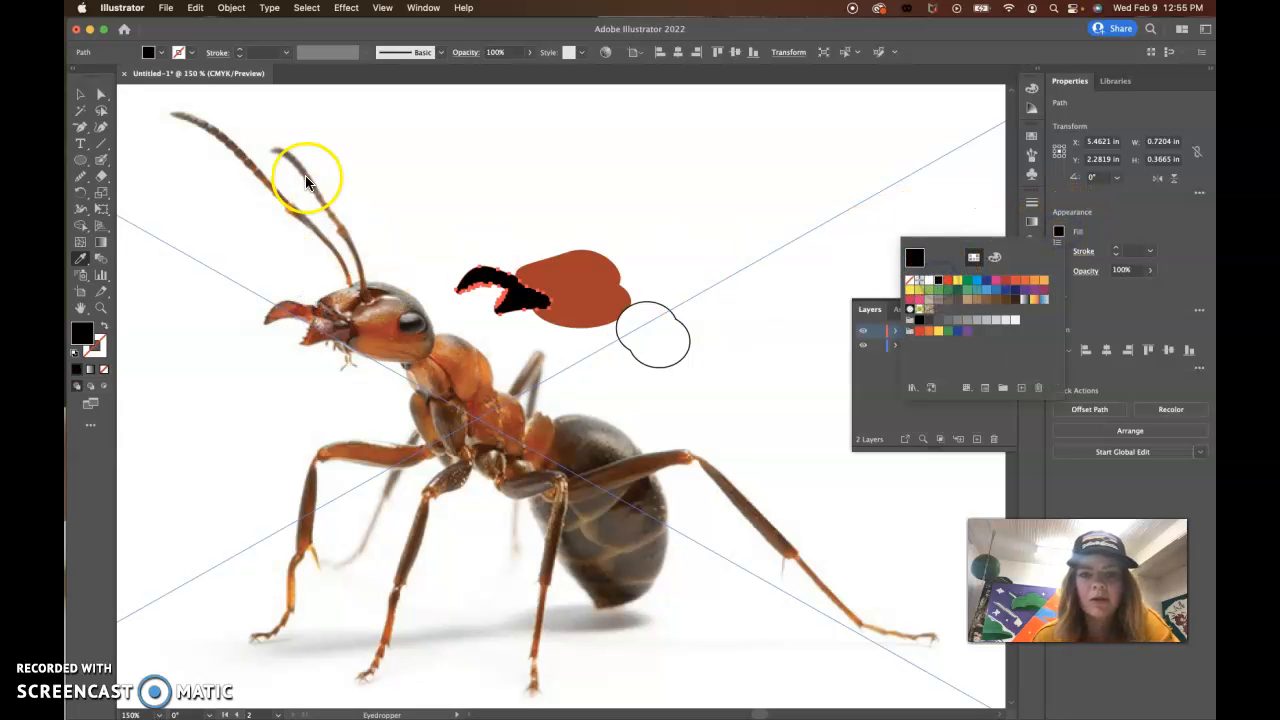
click(79, 94)
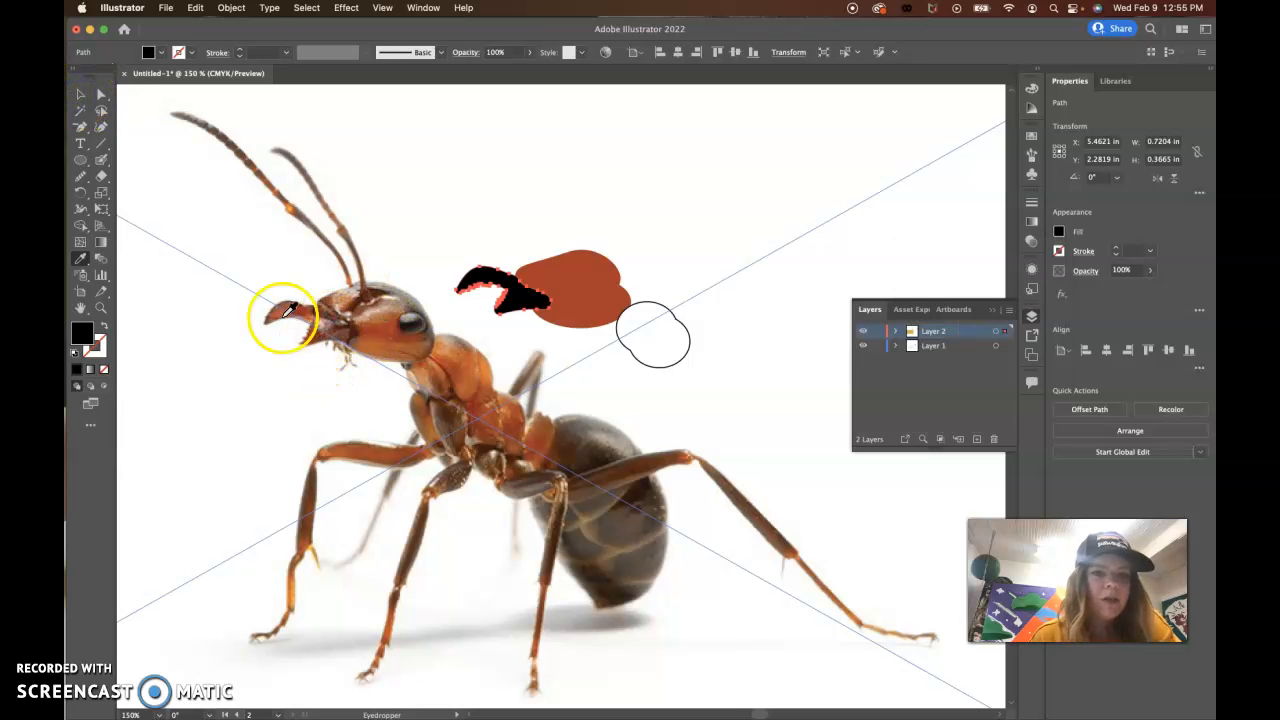
Step: Fill the thorax outline behind the head with the head shape's rusty red-orange using the Eyedropper
click(80, 94)
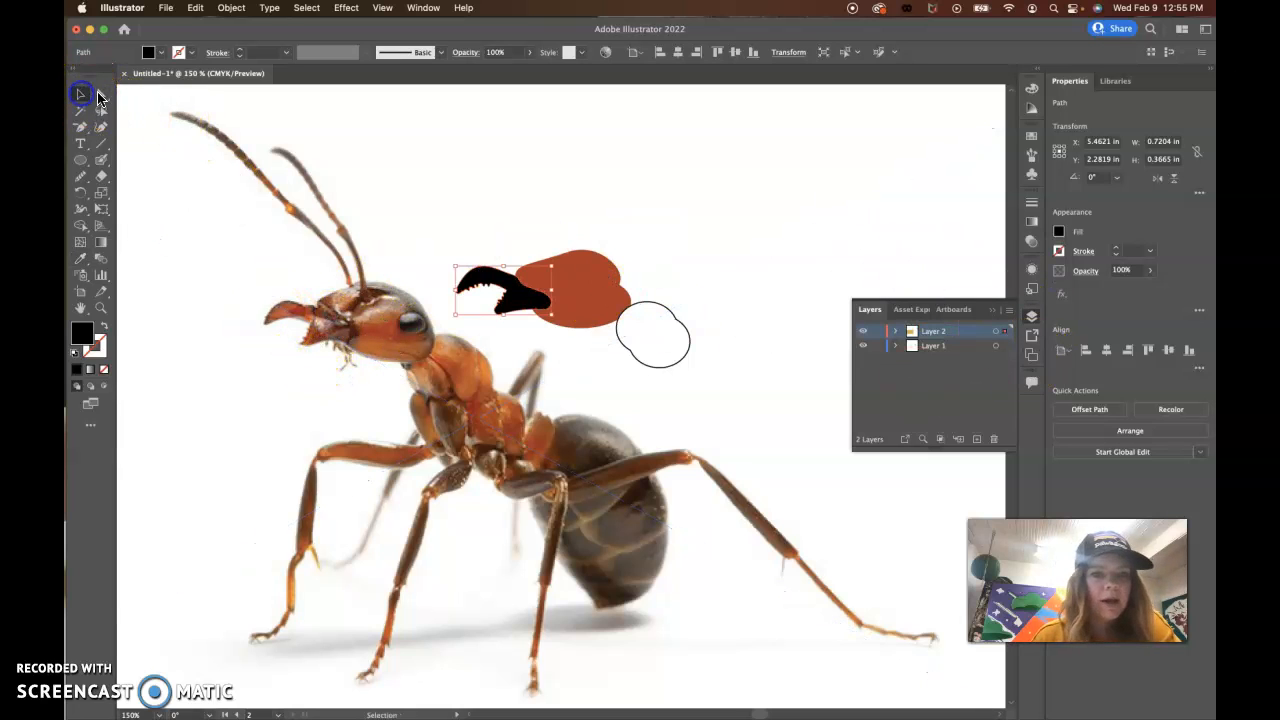
click(649, 304)
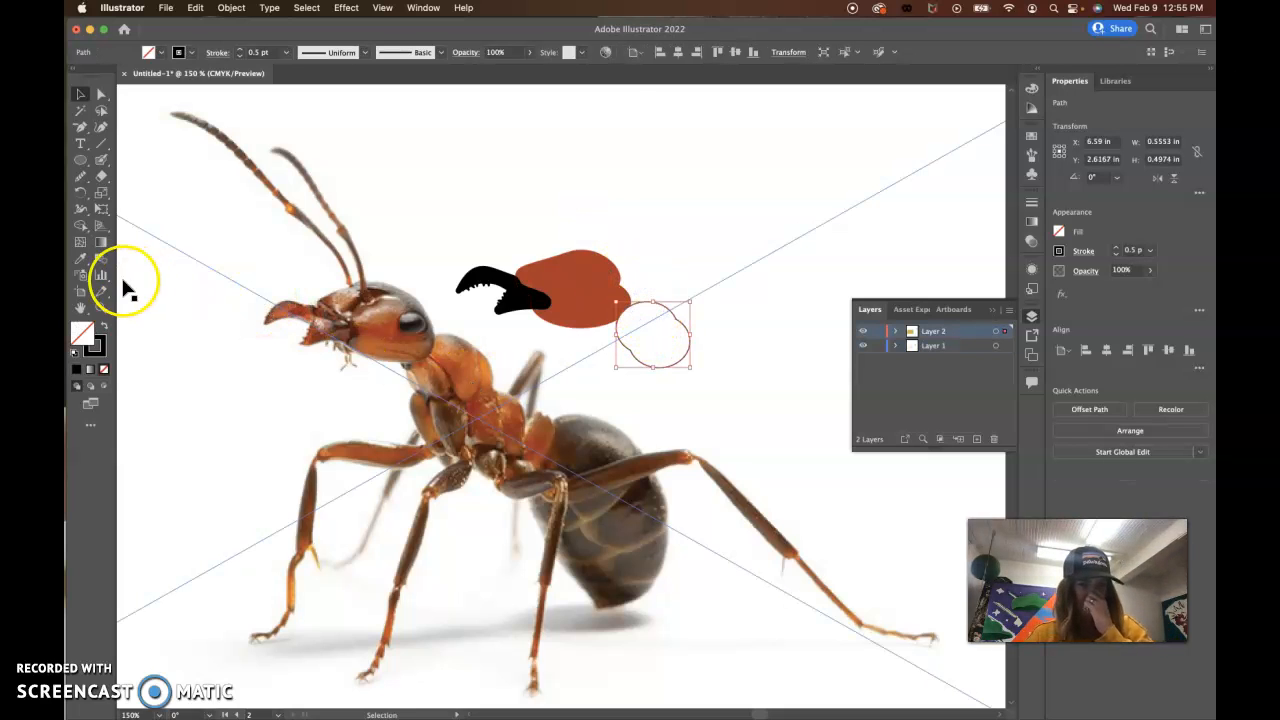
click(80, 258)
click(572, 286)
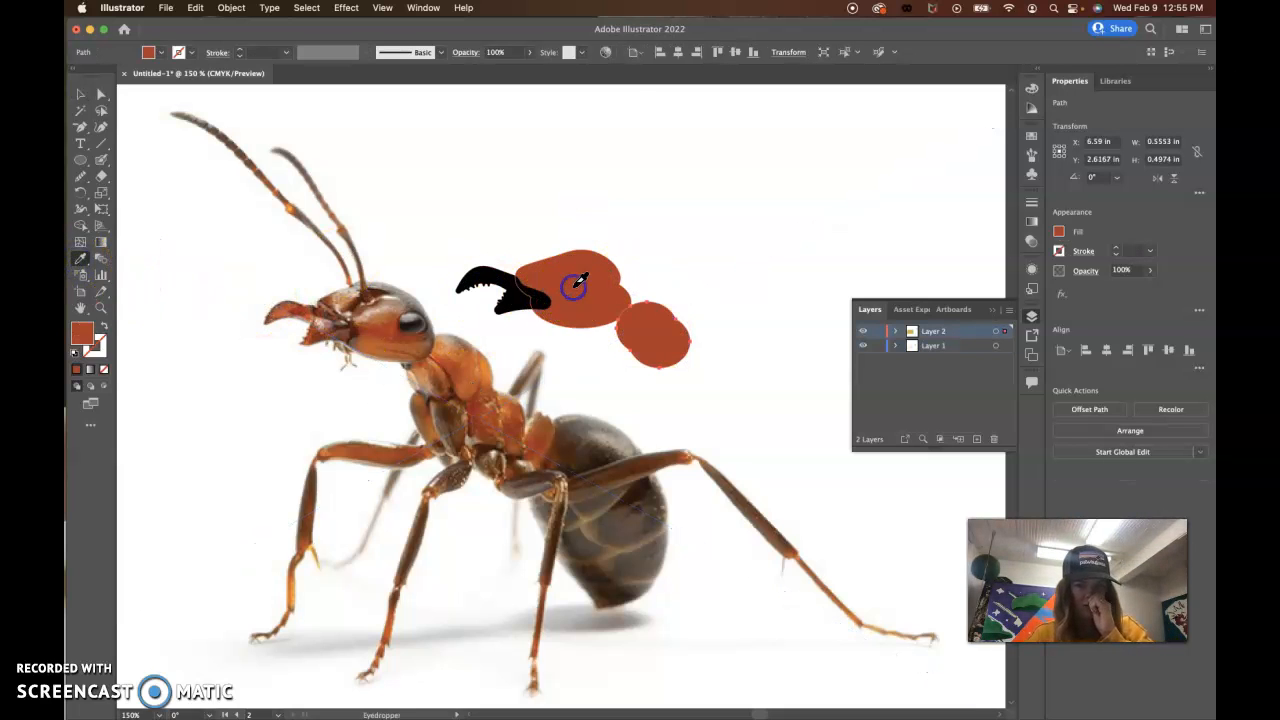
click(80, 97)
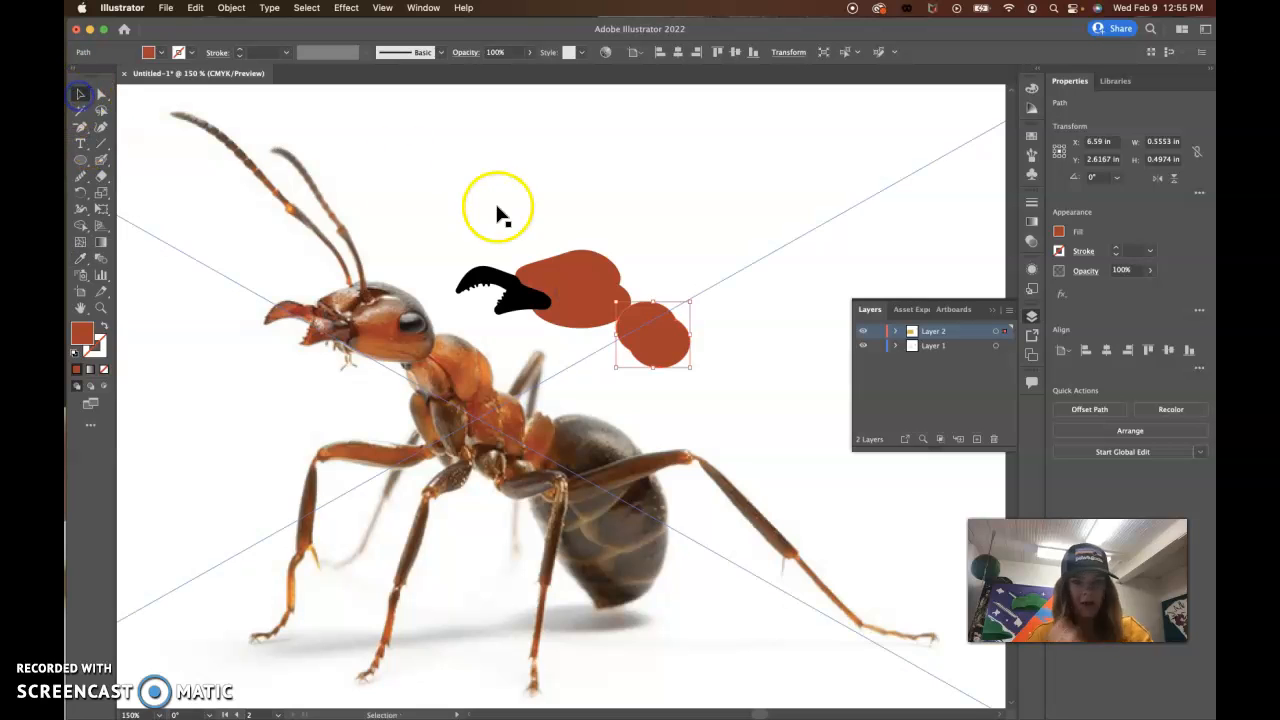
Step: Select the head shape, switch to Draw Inside mode for it and activate the Blob Brush
click(659, 203)
click(610, 284)
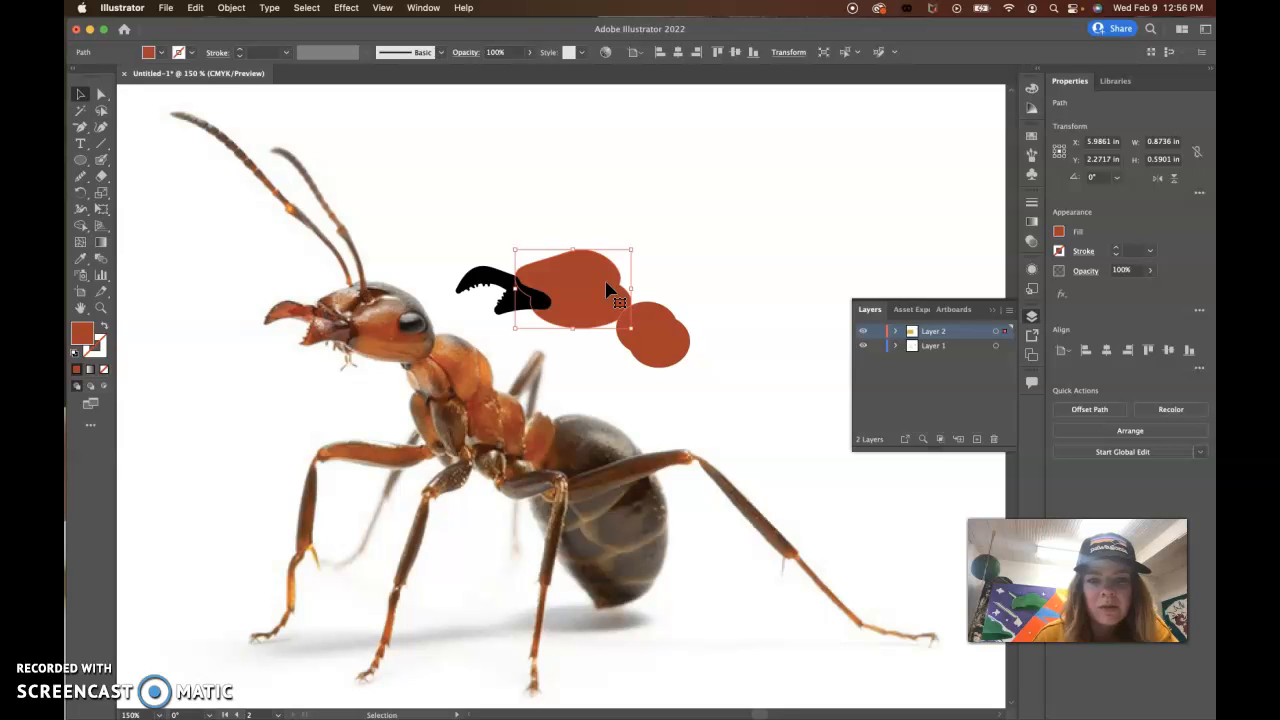
click(652, 322)
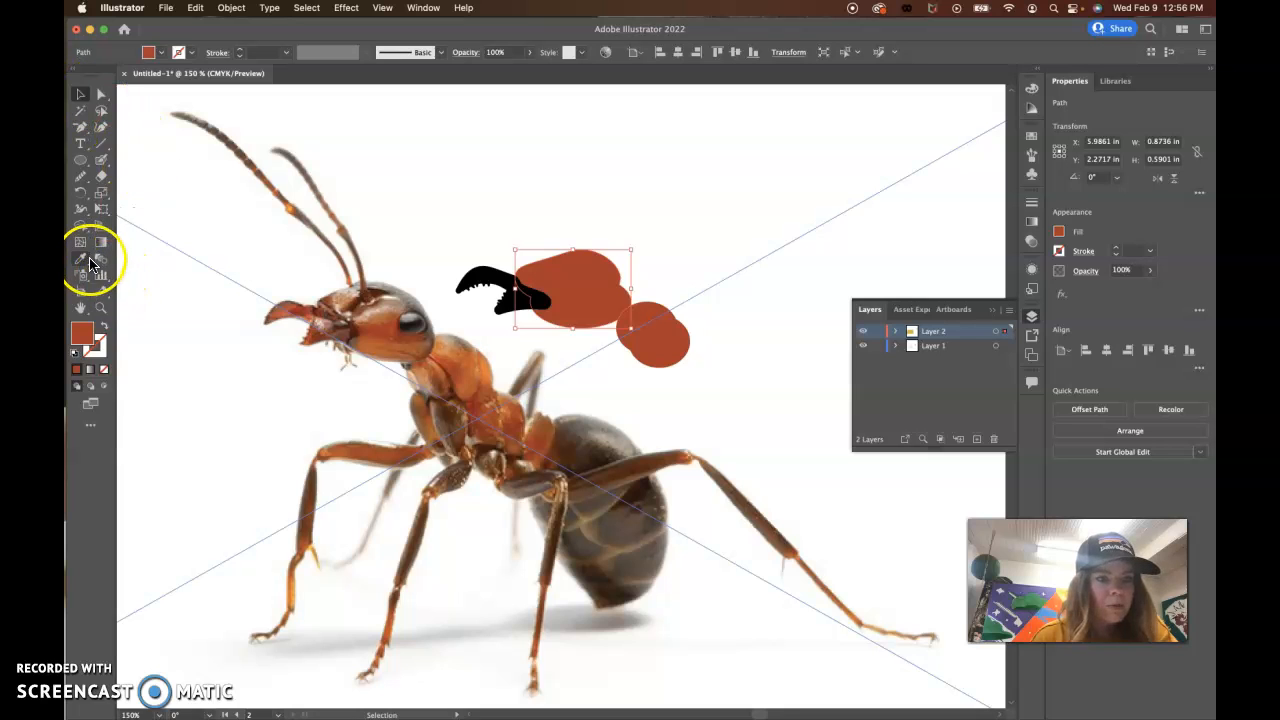
click(104, 391)
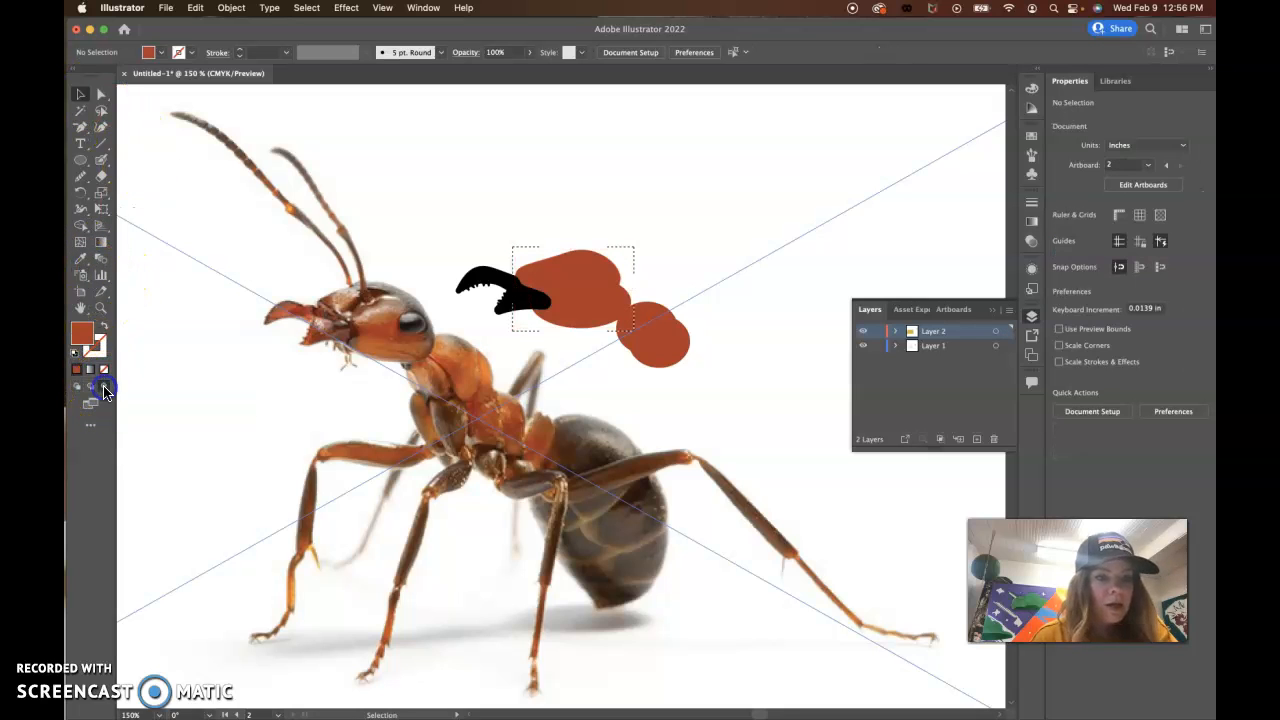
click(102, 164)
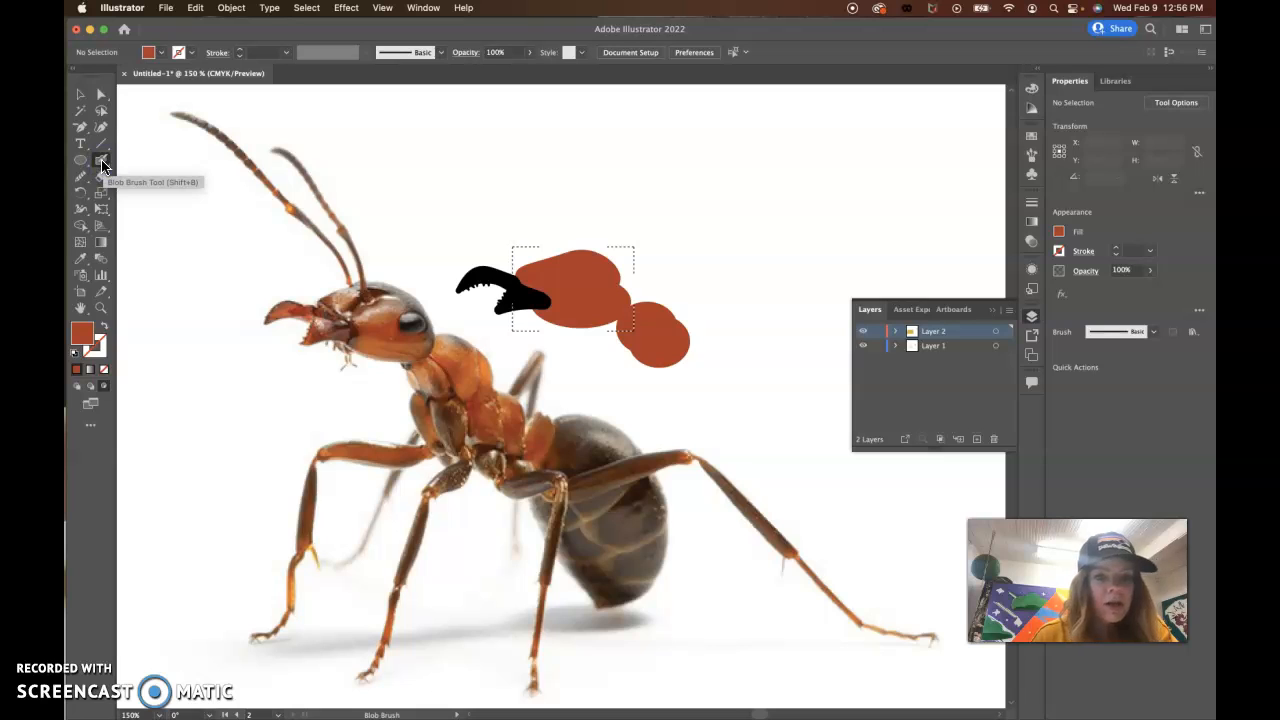
Step: Sample the red-orange of the photographed ant's head and darken the fill to a deep reddish brown
click(82, 260)
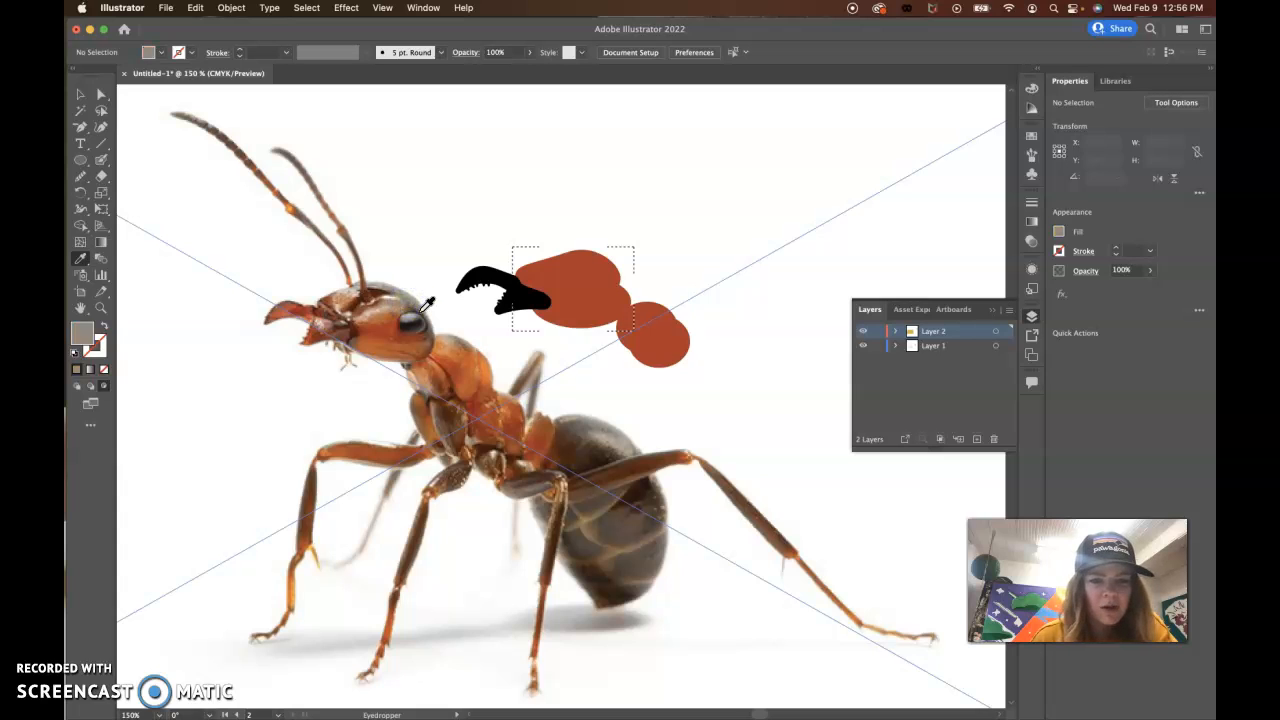
click(387, 333)
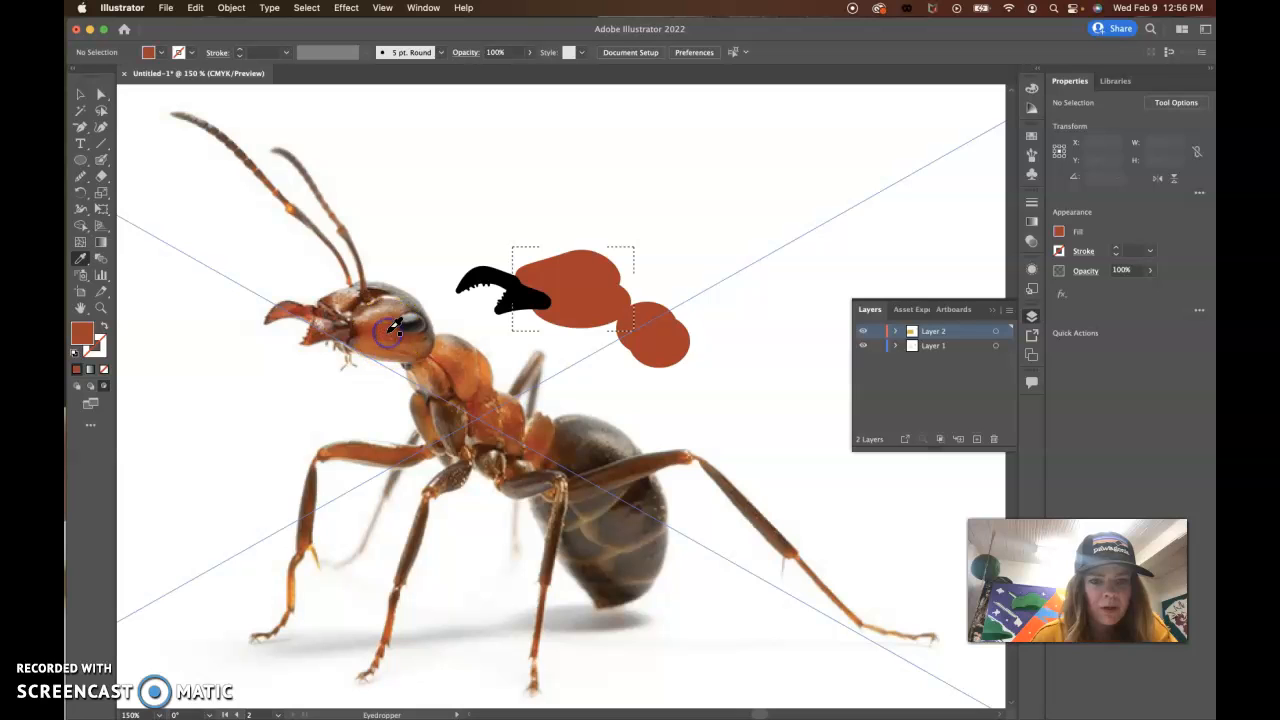
double_click(86, 341)
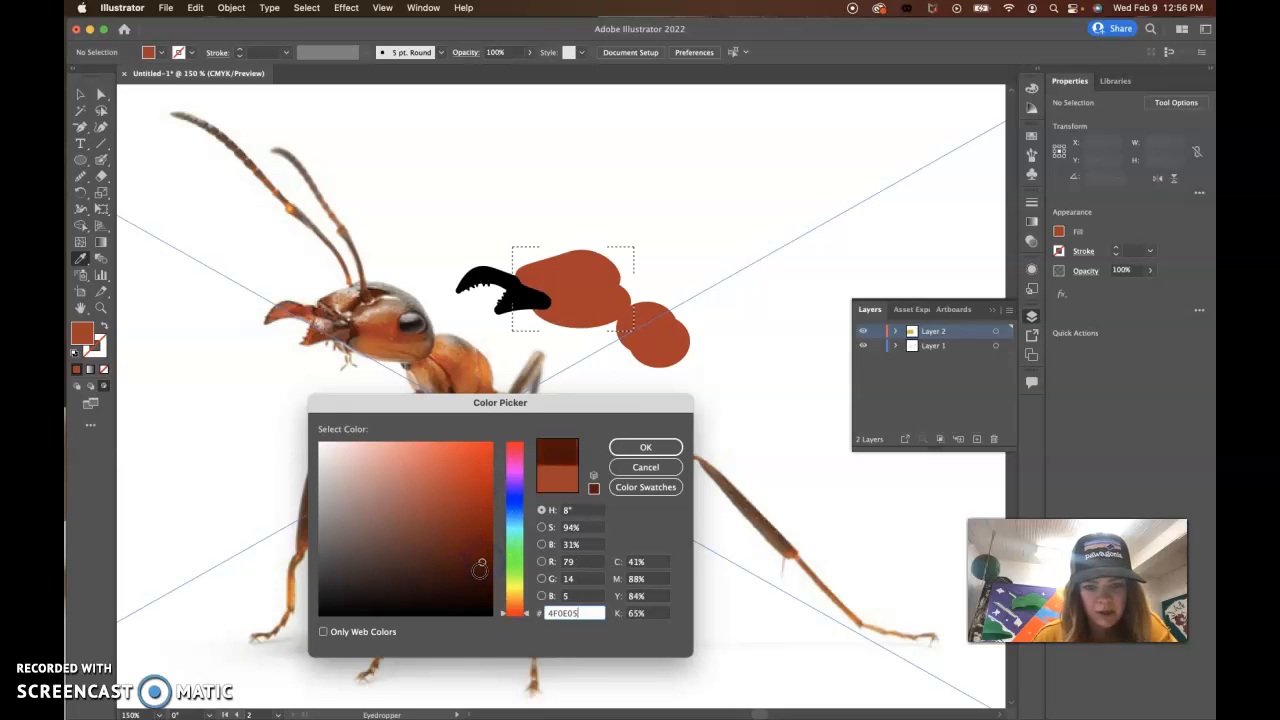
click(645, 447)
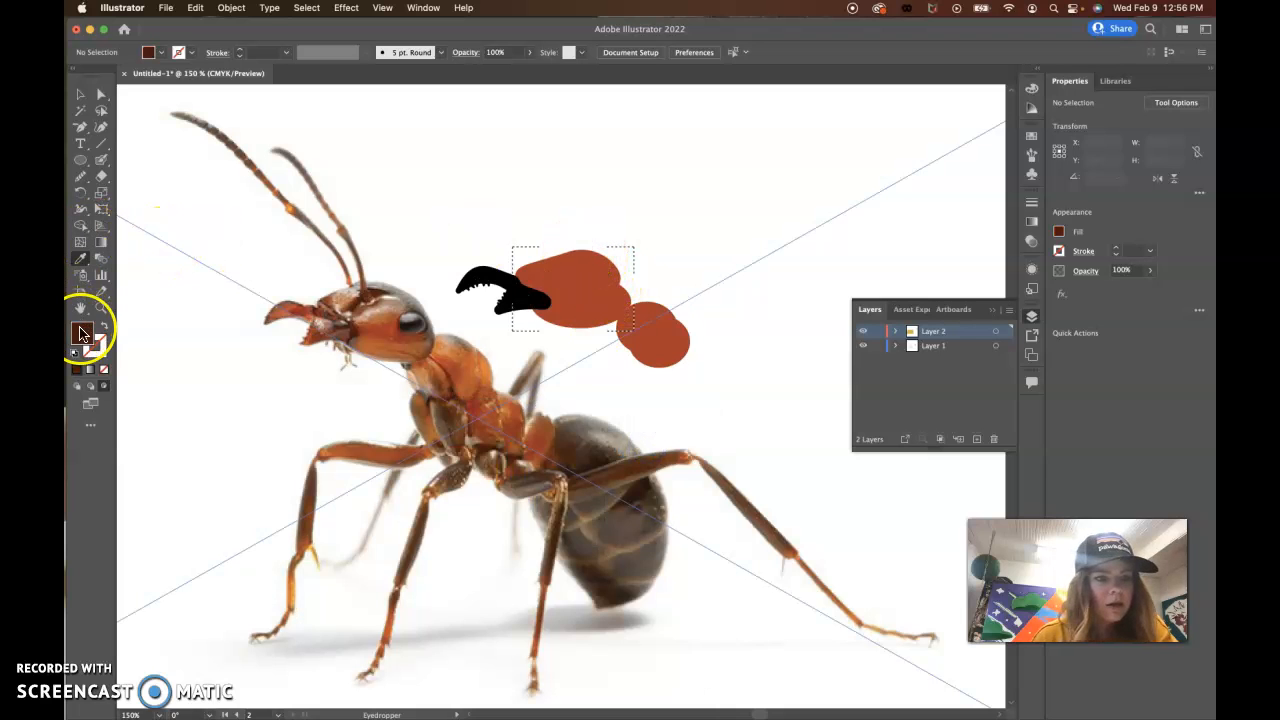
Step: Save the dark reddish-brown fill as a new swatch in the document's swatches
click(1030, 140)
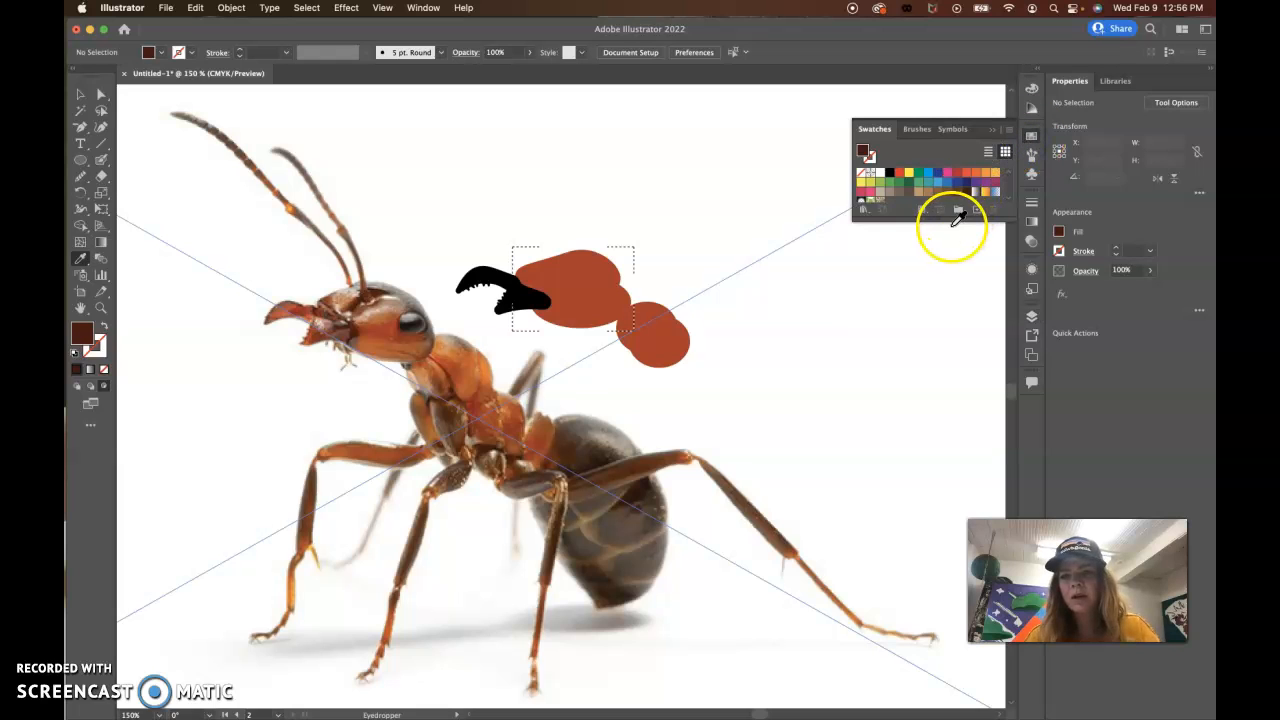
drag(951, 224, 951, 350)
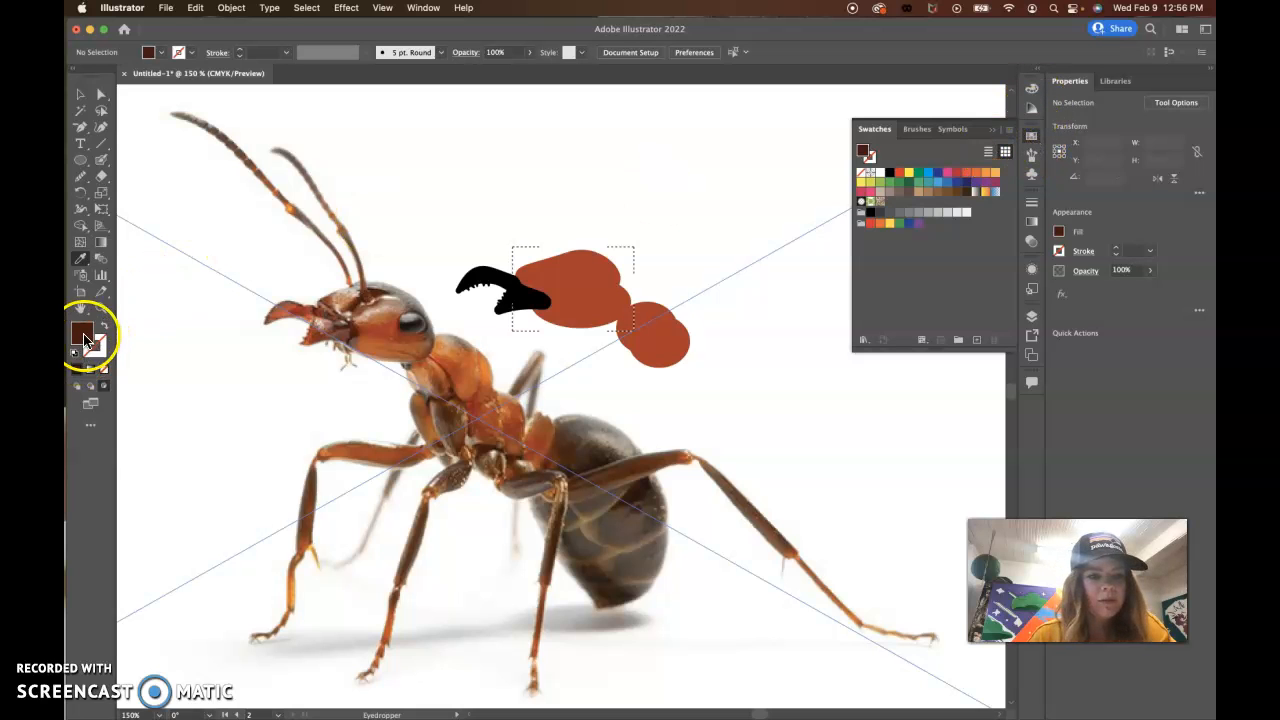
drag(84, 340, 908, 260)
click(889, 209)
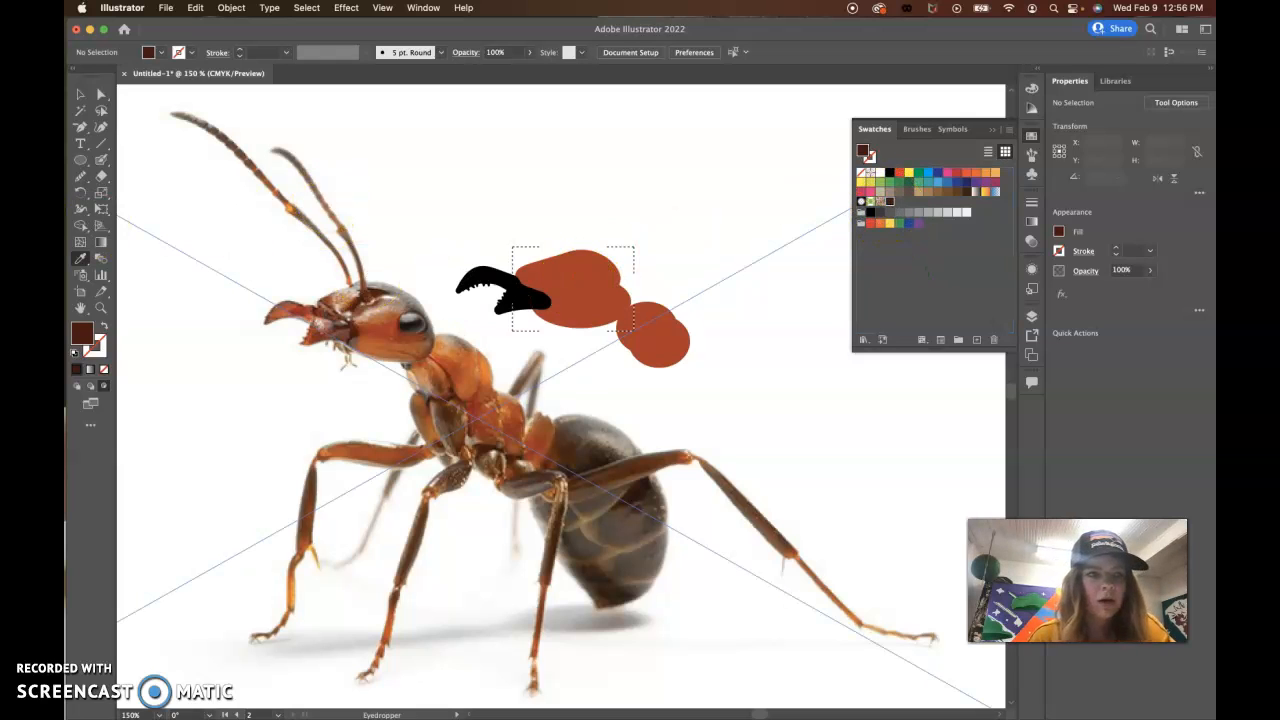
Step: Set the Blob Brush to 17 pt and paint dark brown shading inside the head along its upper and rear edges and around the mandible base
click(101, 160)
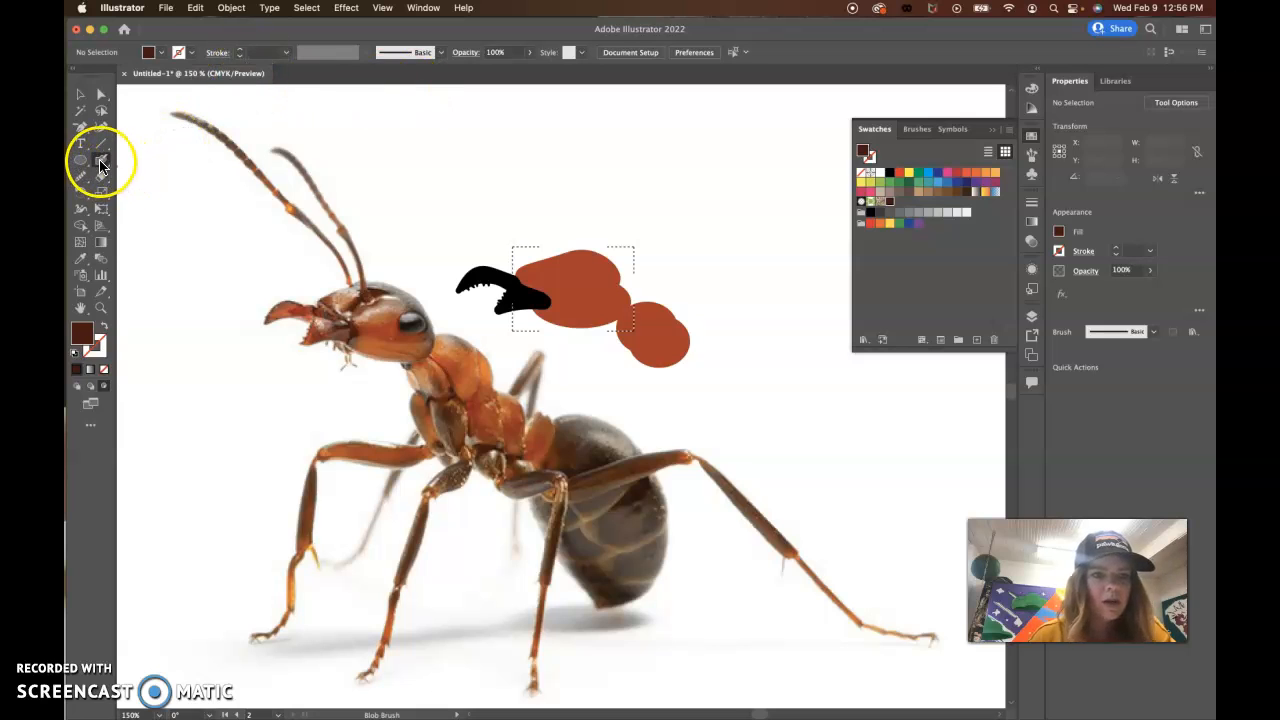
double_click(100, 165)
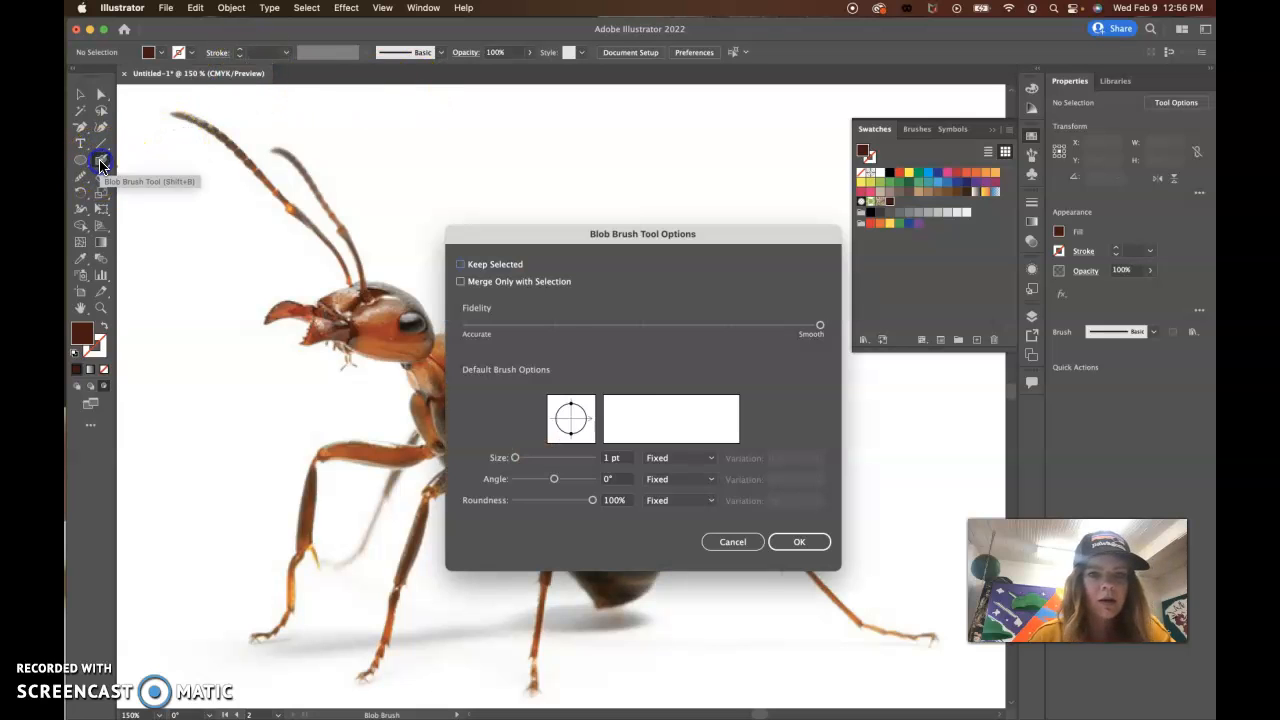
click(520, 460)
mouse_move(516, 230)
mouse_down()
mouse_move(517, 286)
mouse_move(554, 257)
mouse_move(545, 243)
mouse_up()
click(789, 606)
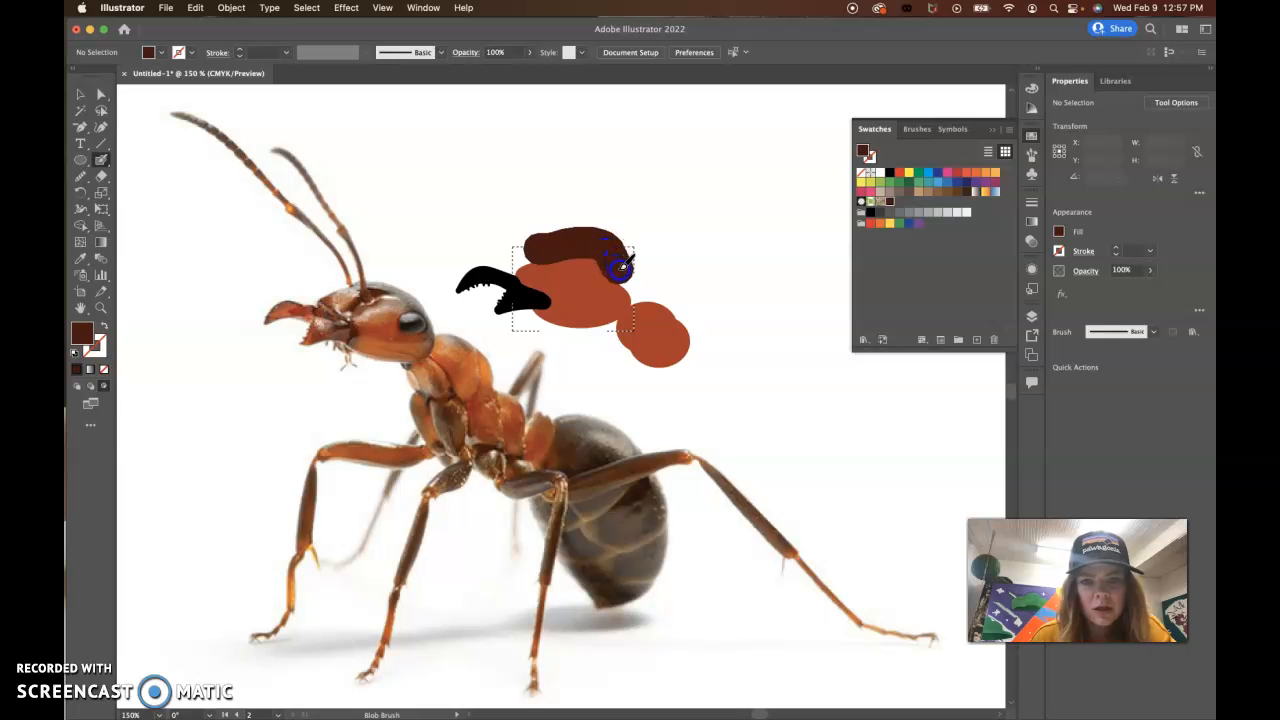
drag(634, 293, 634, 293)
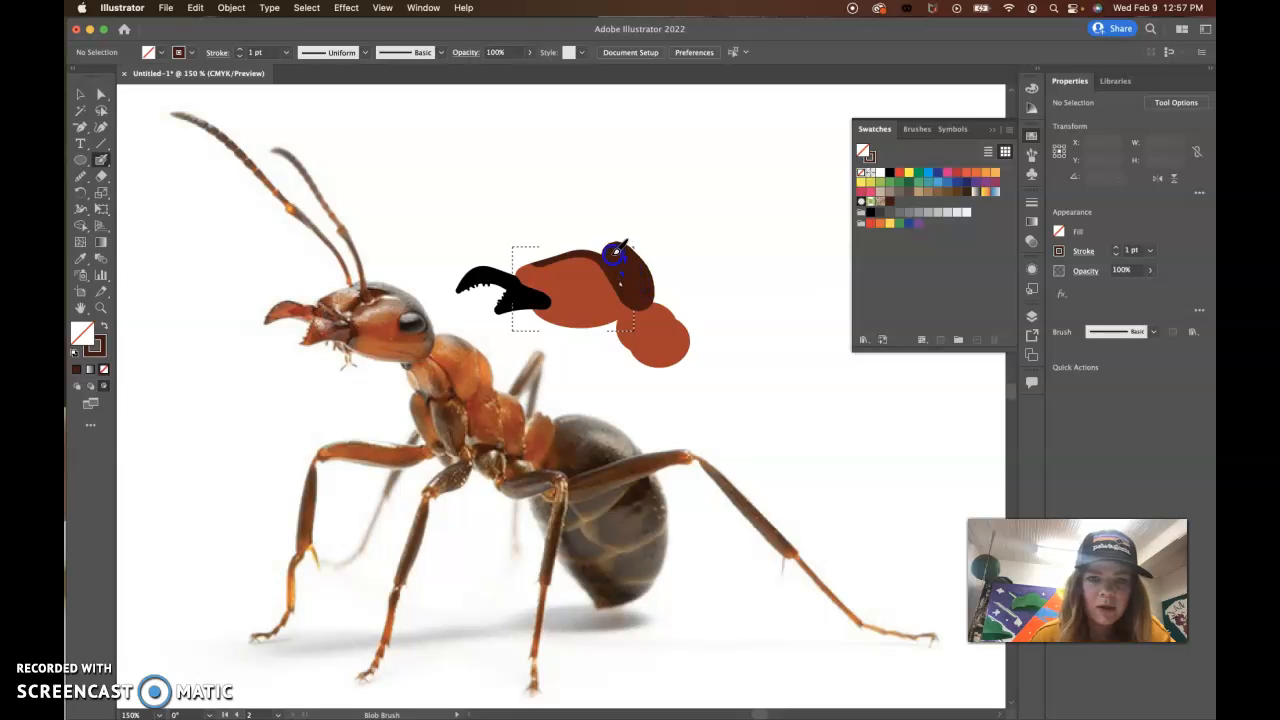
drag(525, 255, 514, 256)
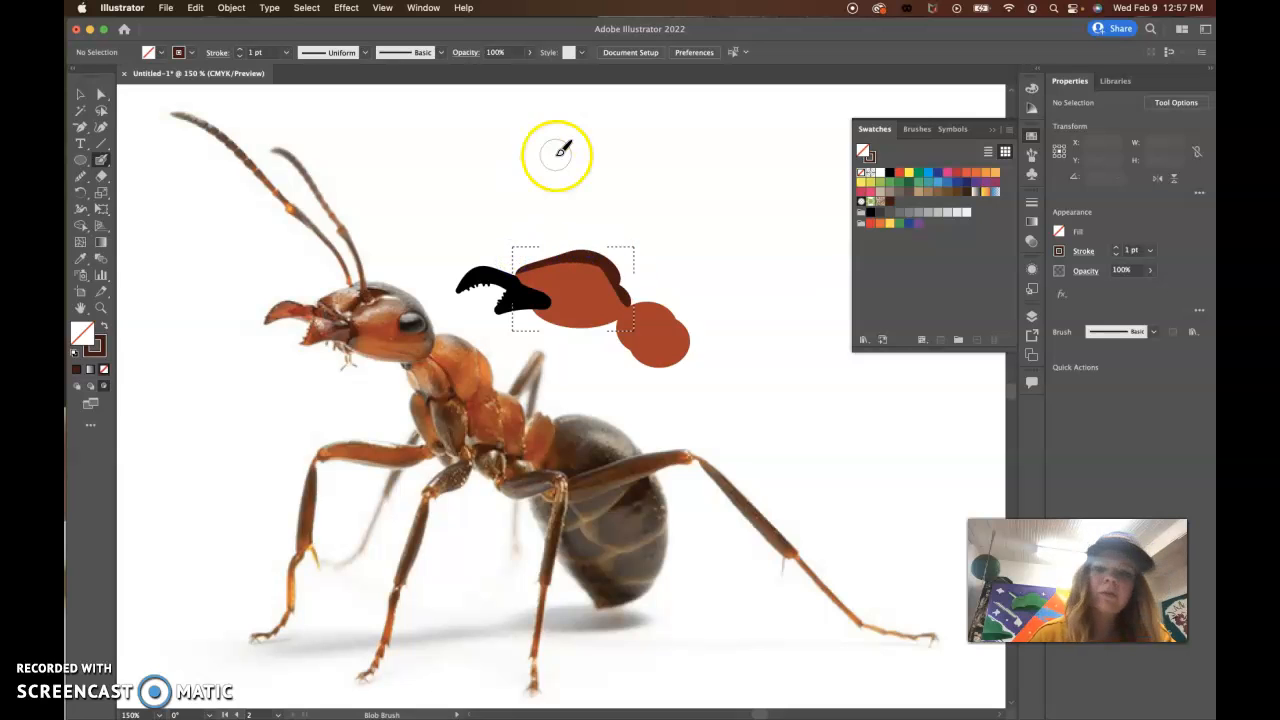
mouse_move(601, 240)
mouse_down()
mouse_move(614, 252)
mouse_move(573, 241)
mouse_up()
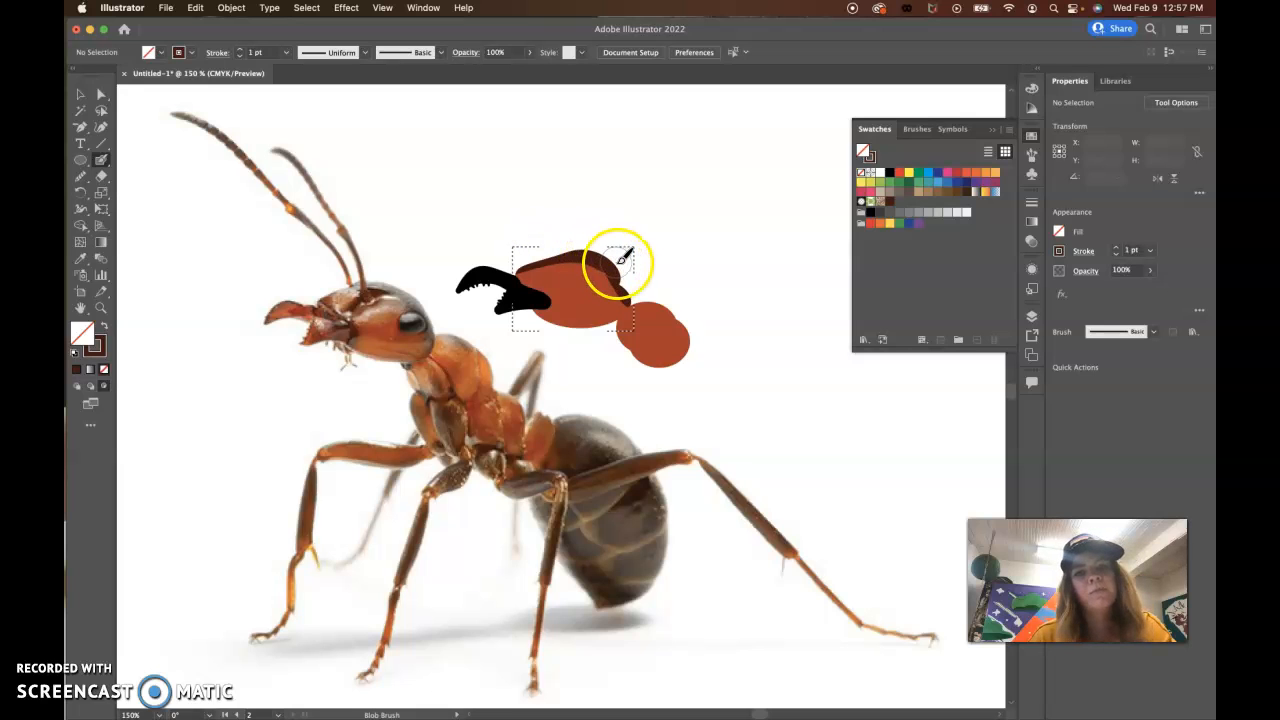
drag(652, 296, 592, 243)
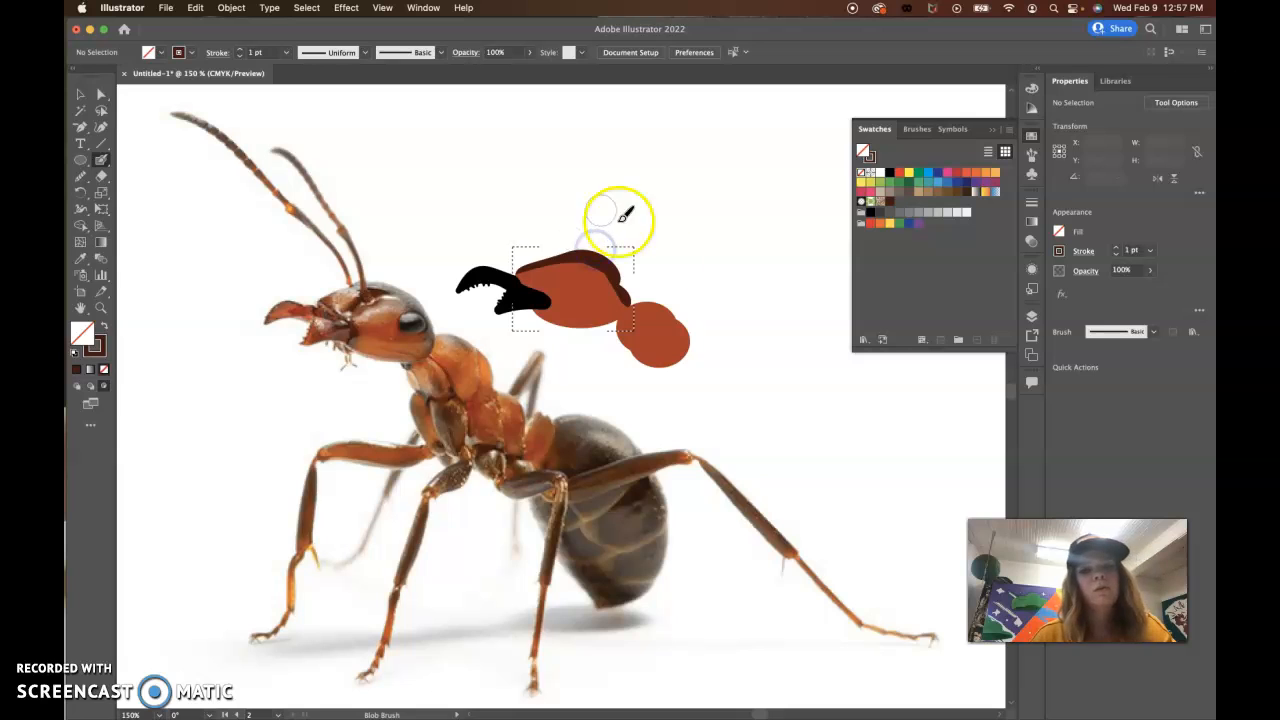
drag(510, 320, 520, 280)
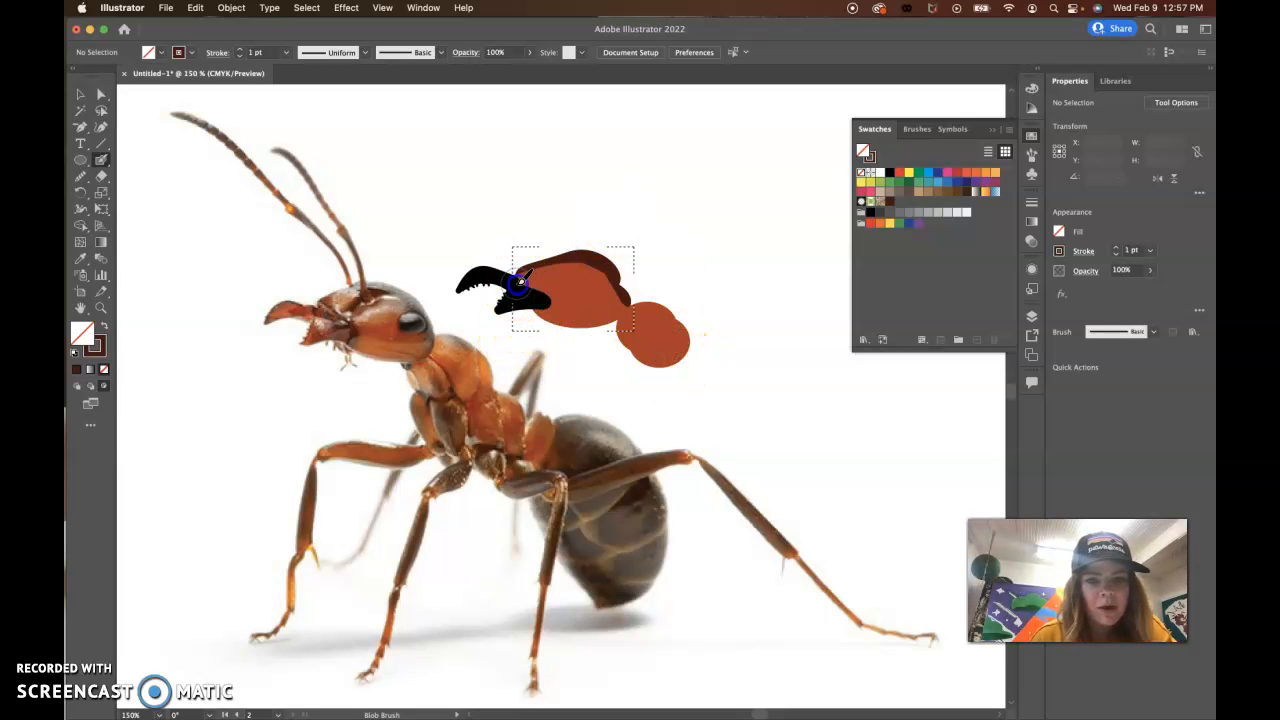
drag(538, 297, 540, 298)
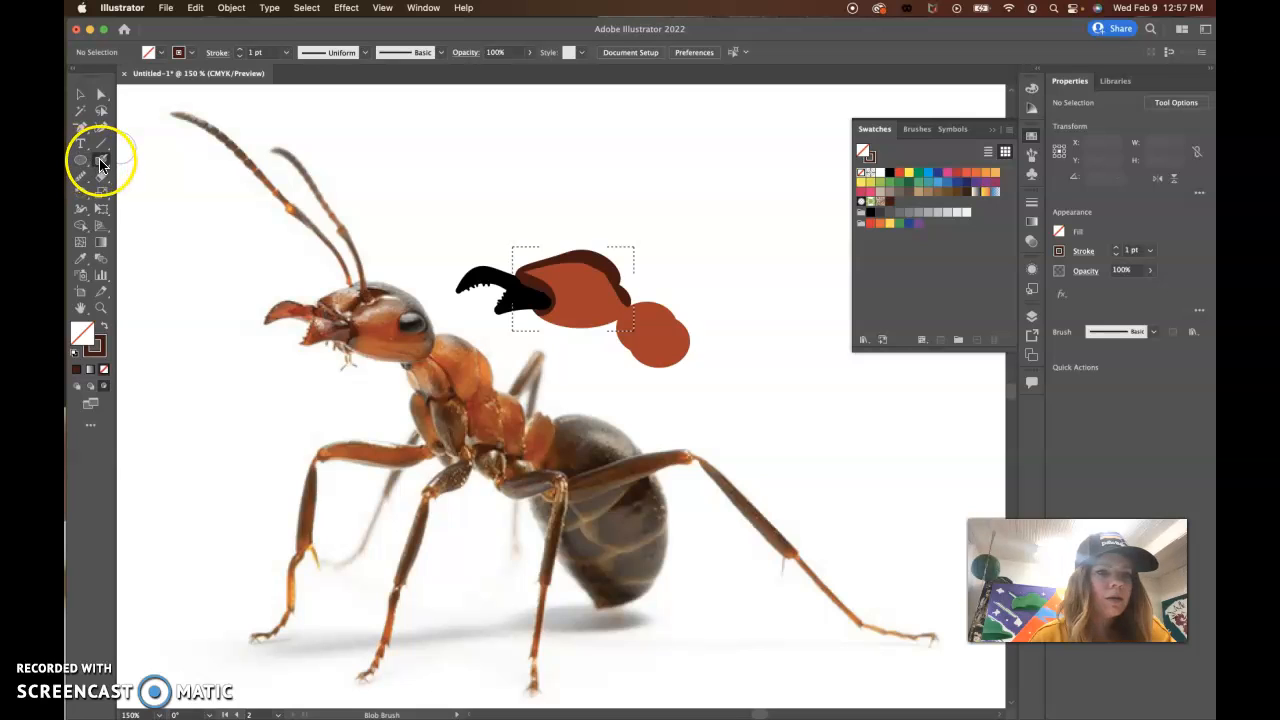
Step: Sample the photographed head's red-orange again and adjust the fill to the light orange D67832
click(82, 259)
click(381, 314)
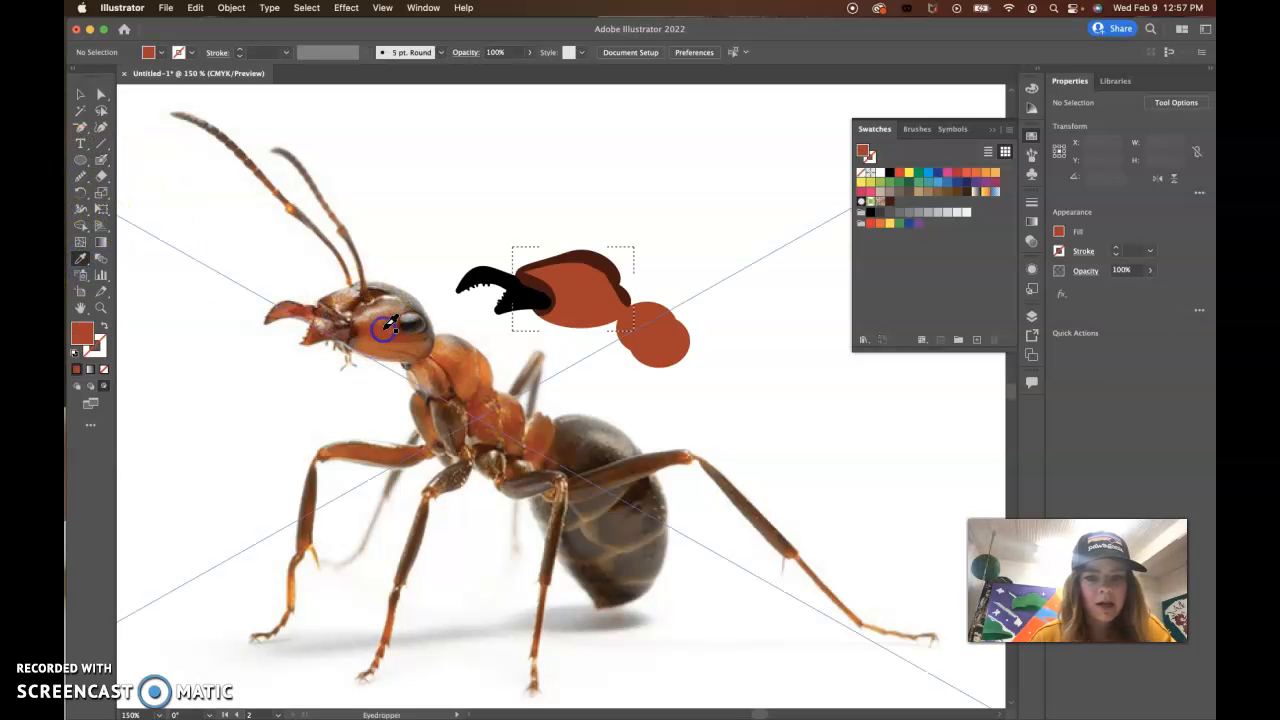
double_click(77, 344)
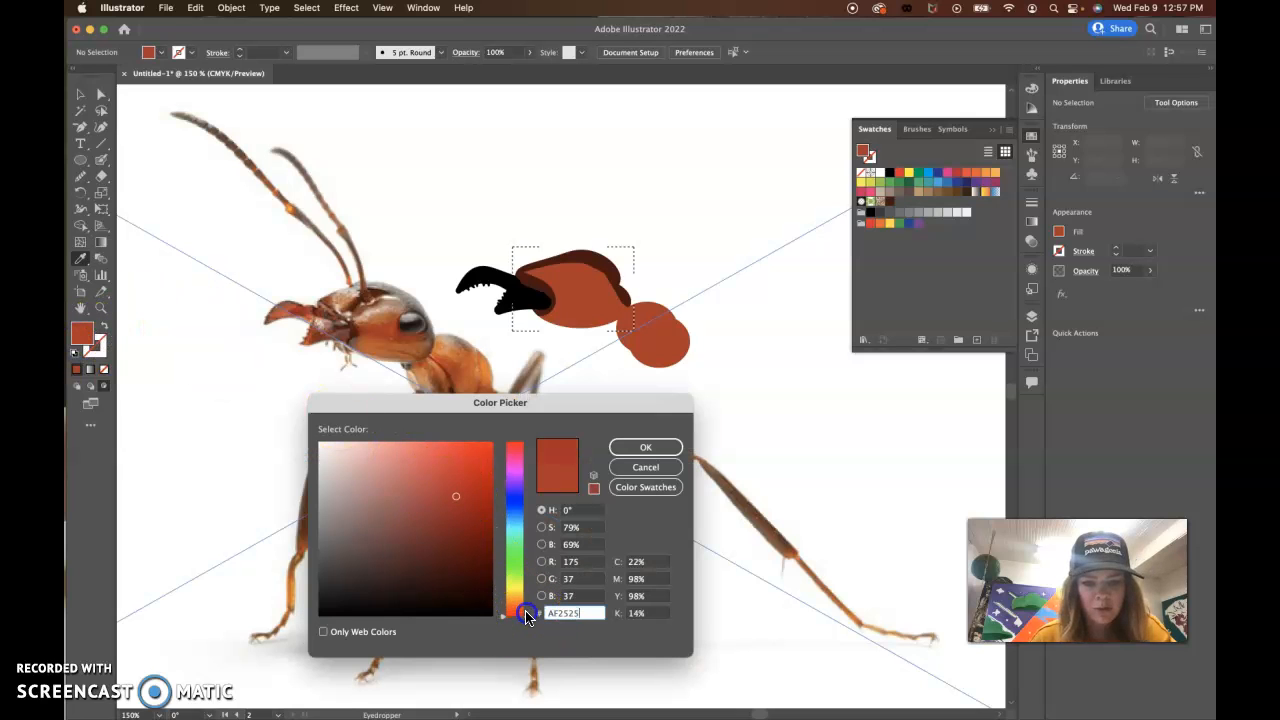
drag(527, 610, 527, 604)
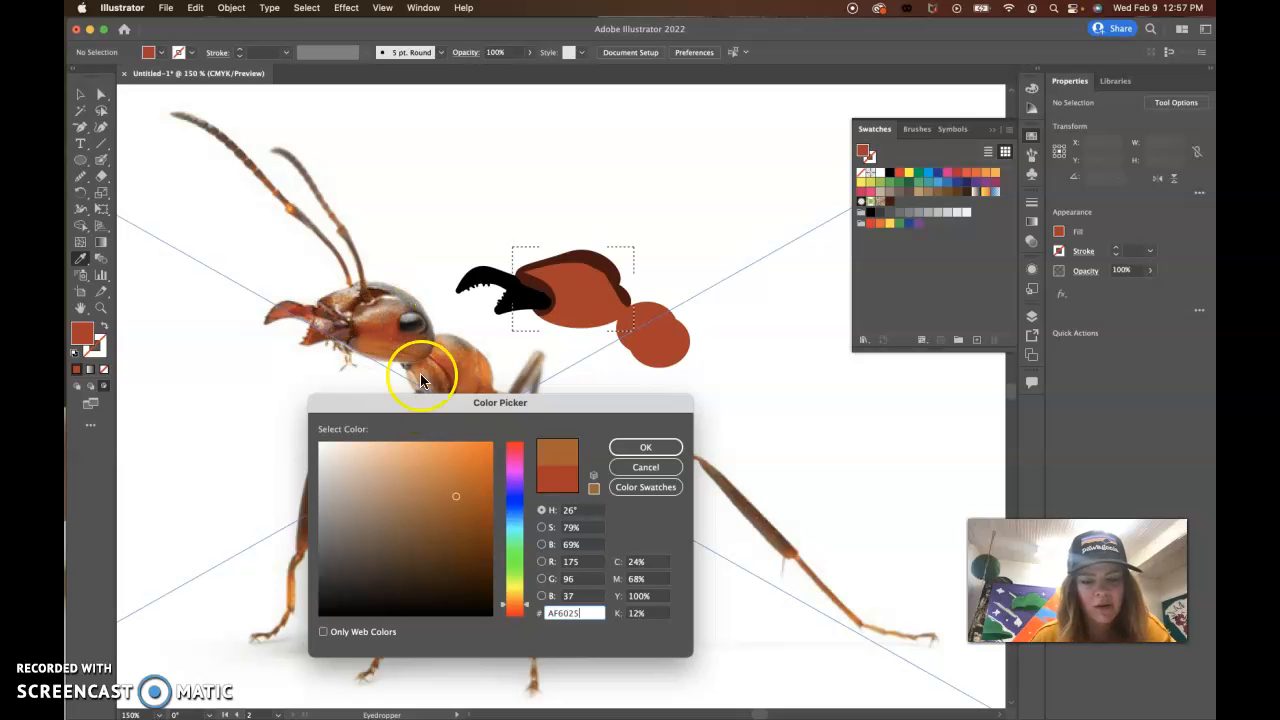
click(480, 467)
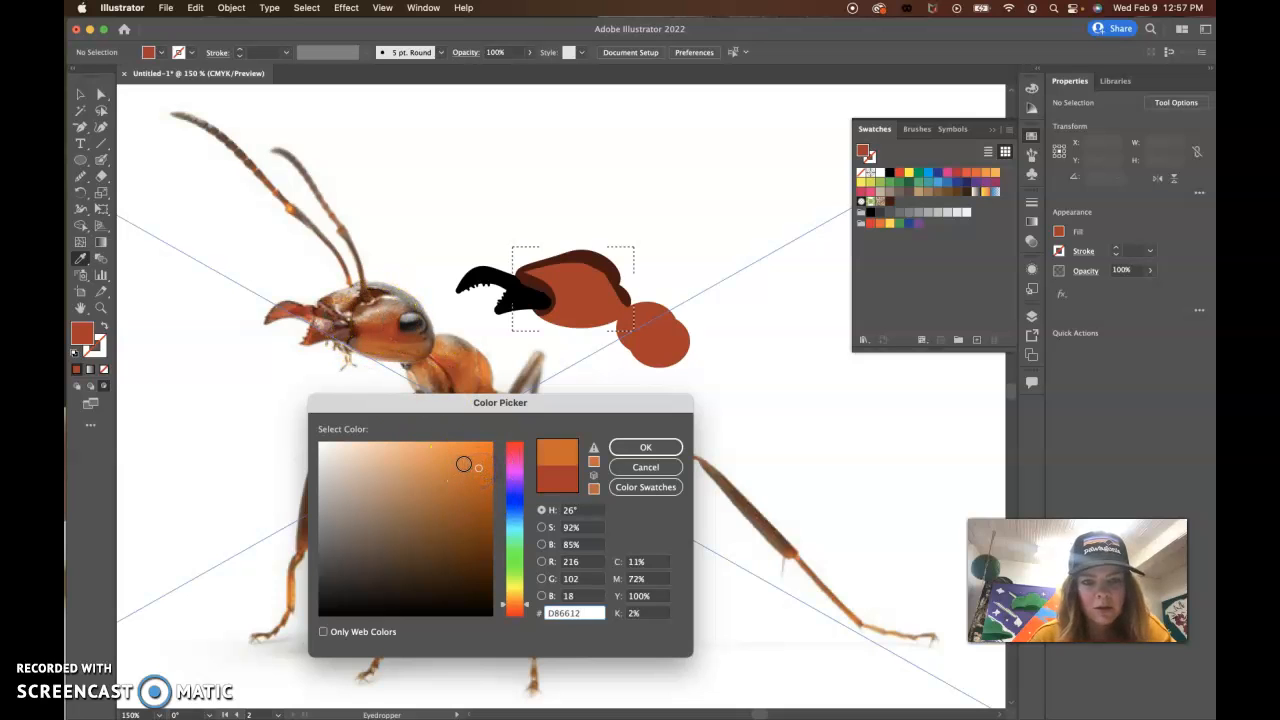
click(440, 460)
click(441, 474)
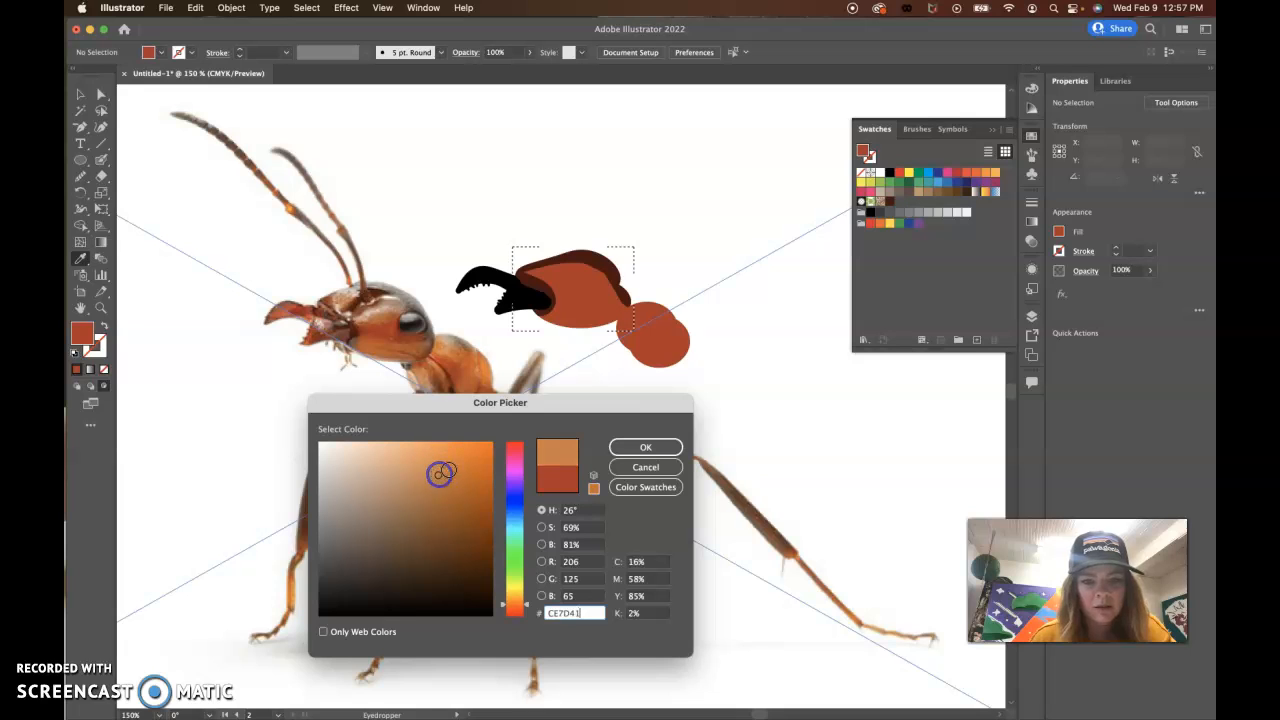
click(458, 479)
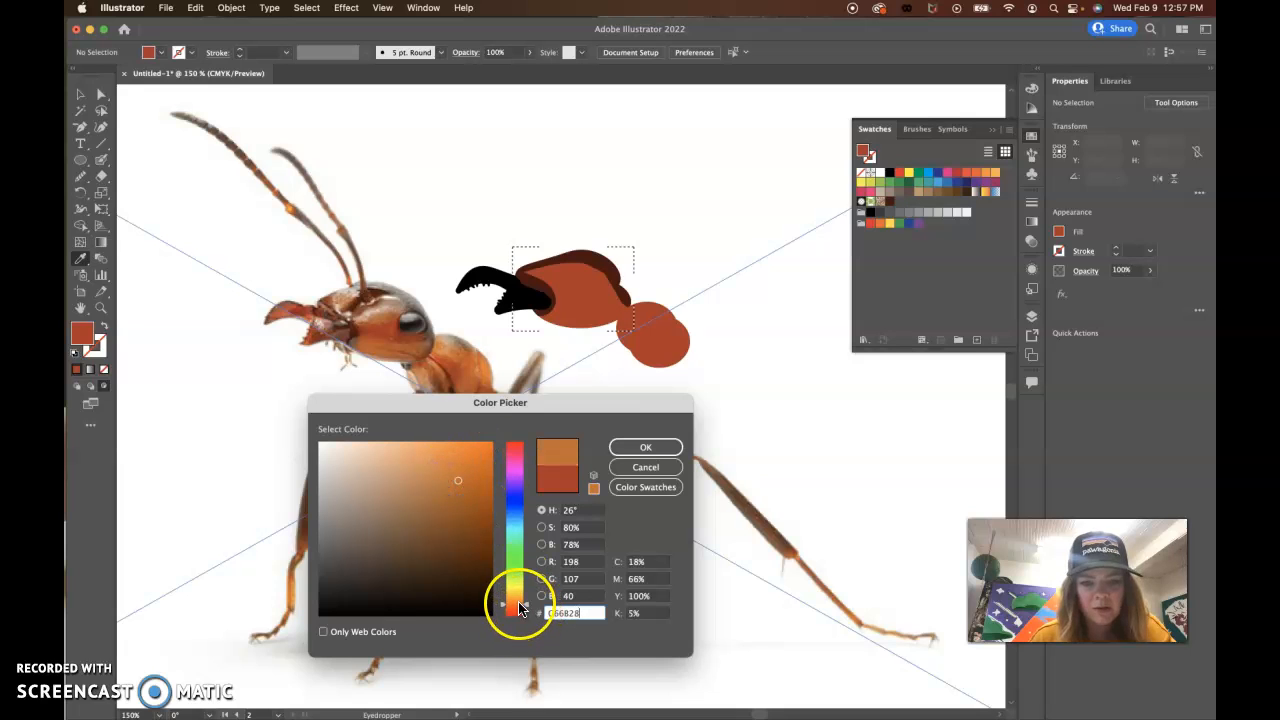
click(454, 469)
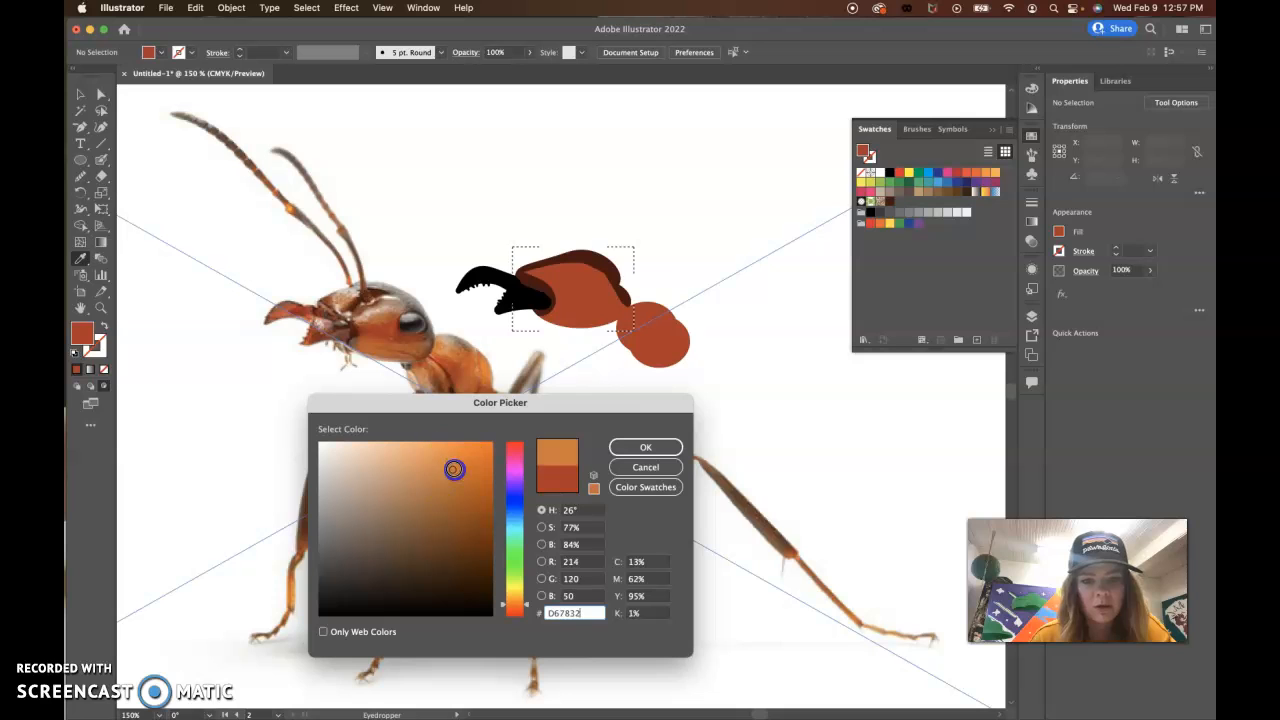
click(645, 447)
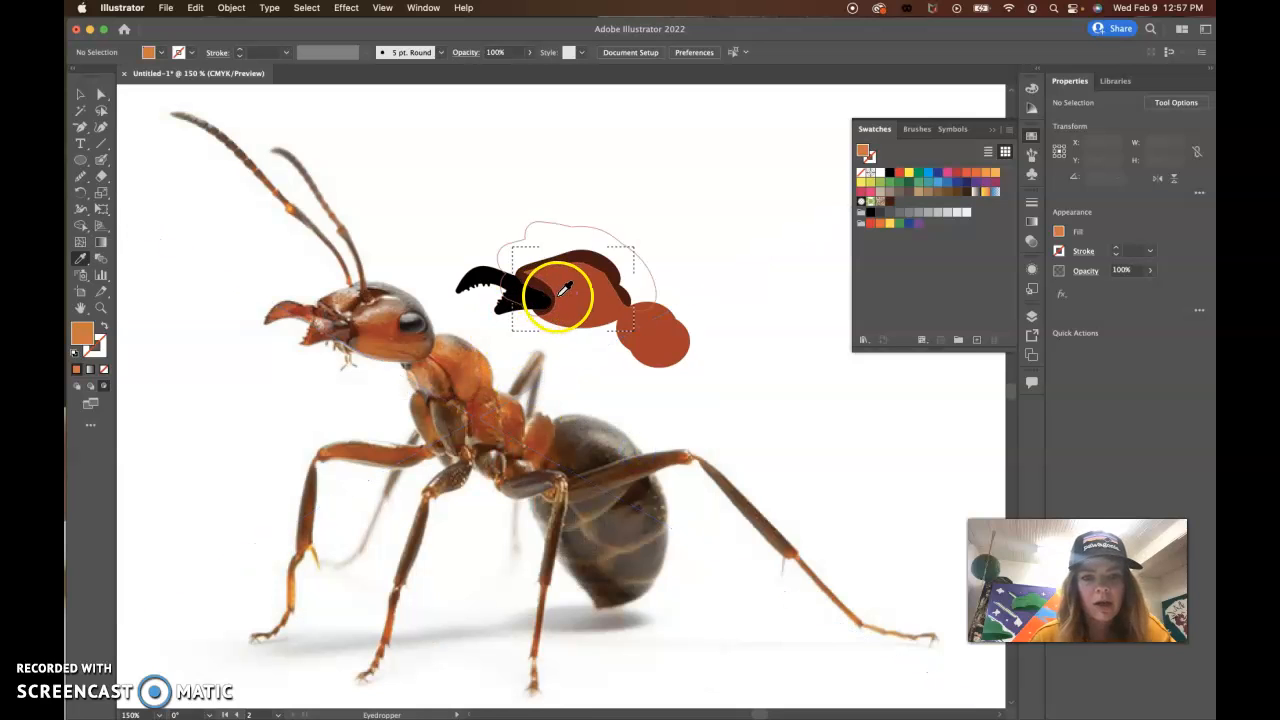
Step: Reduce the Blob Brush to 10 pt and paint light orange highlights on the middle of the head and along its lower edge
double_click(101, 159)
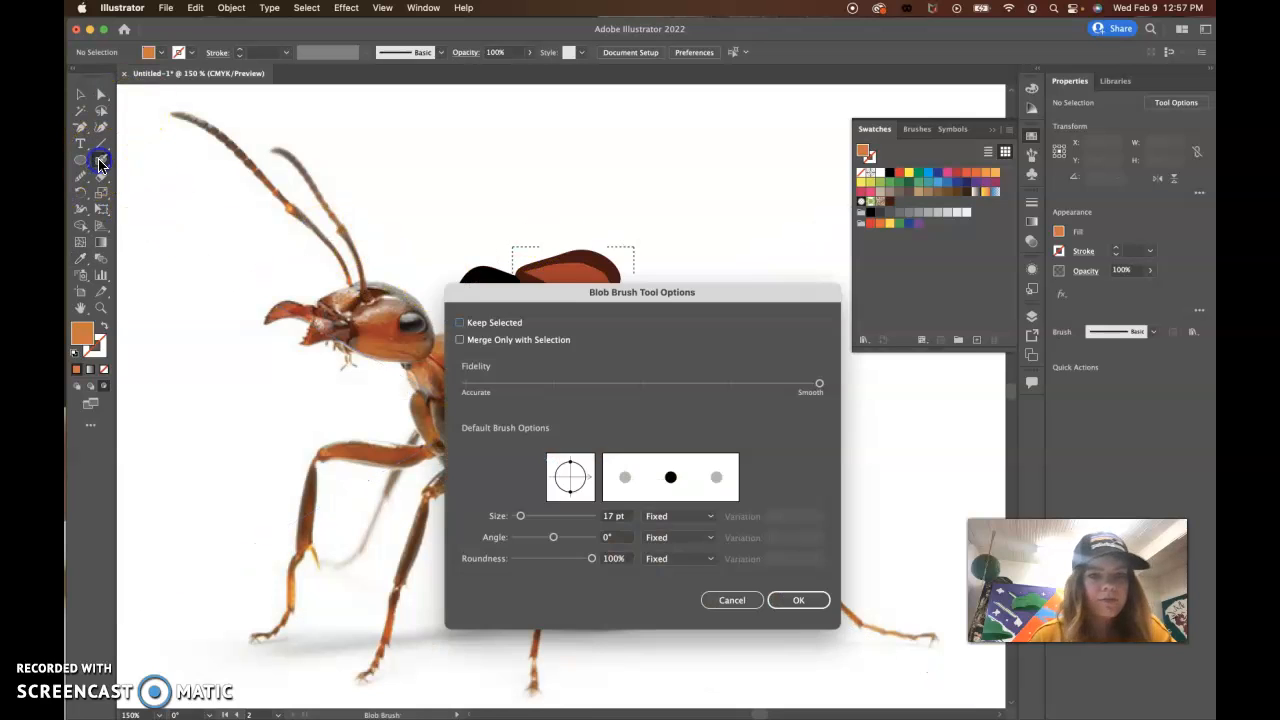
click(520, 517)
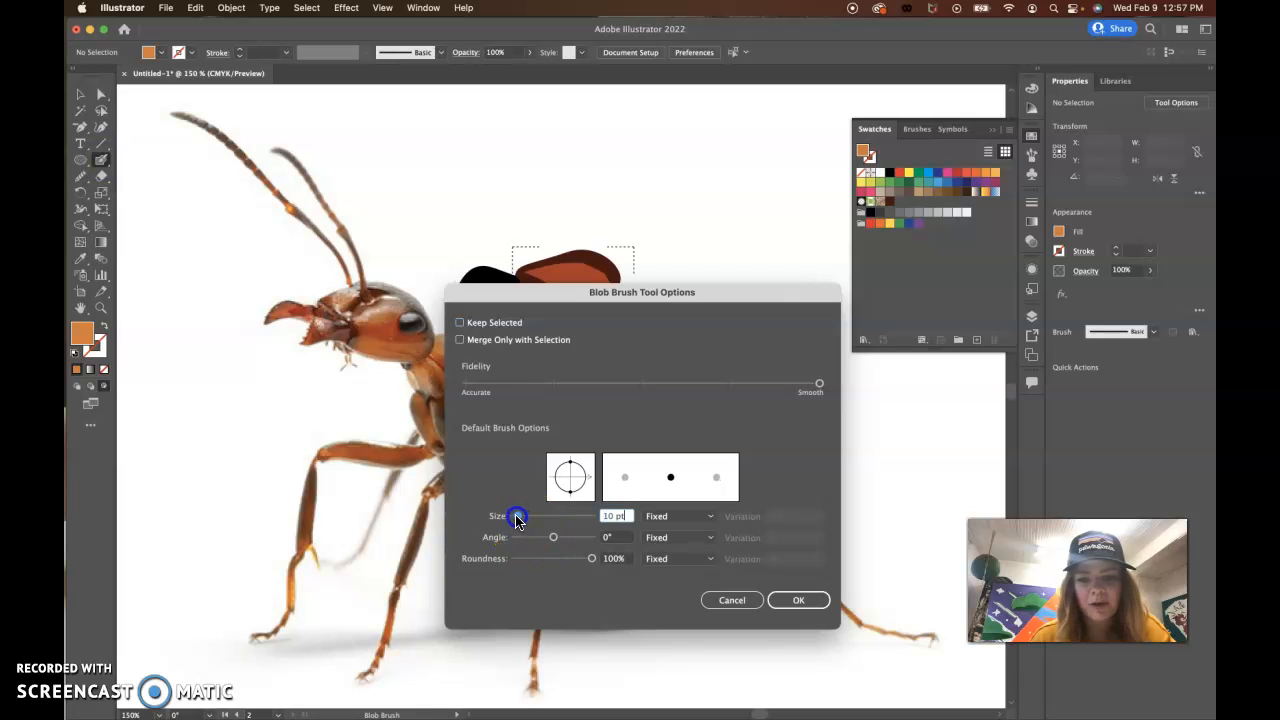
click(798, 600)
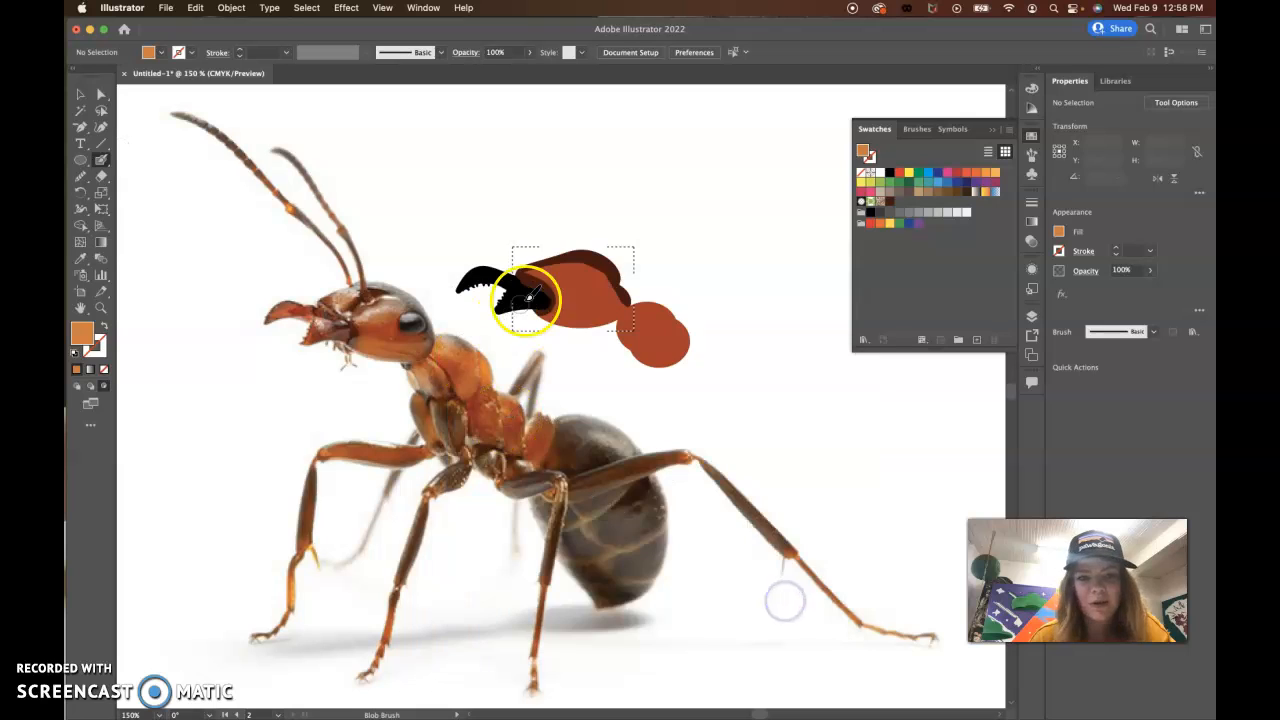
drag(583, 279, 600, 281)
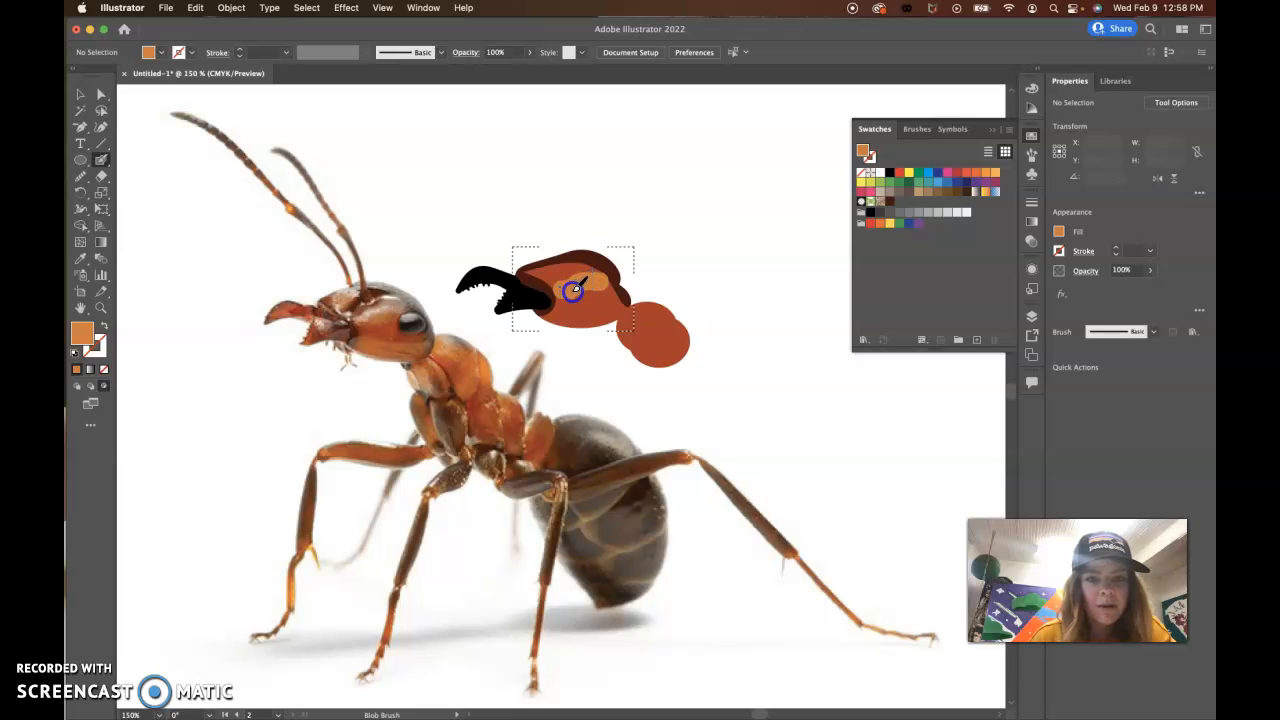
mouse_move(596, 281)
mouse_down()
mouse_move(574, 289)
mouse_move(546, 273)
mouse_move(572, 277)
mouse_move(583, 300)
mouse_move(563, 313)
mouse_move(622, 313)
mouse_up()
mouse_move(544, 328)
mouse_down()
mouse_move(573, 353)
mouse_move(567, 316)
mouse_up()
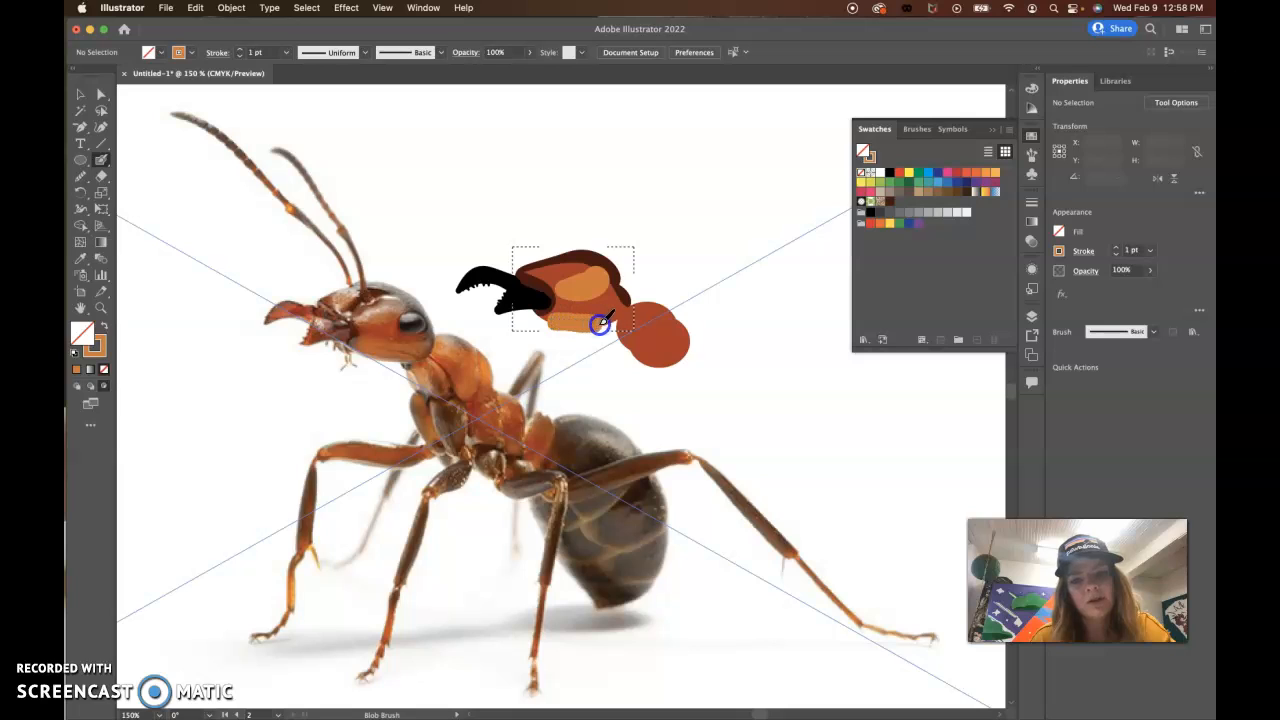
drag(551, 335, 549, 324)
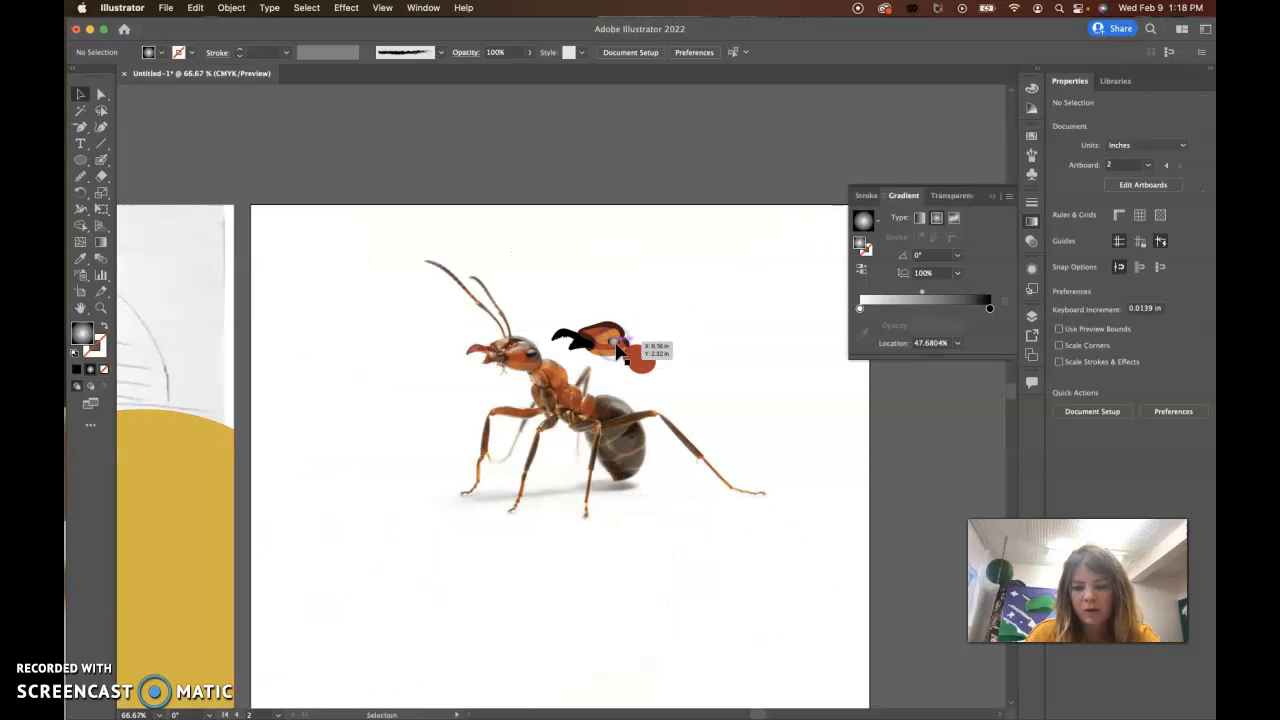
Step: Delete the black-and-white gradient eye from the drawn ant's head
key(super+equal)
key(super+equal)
key(super+equal)
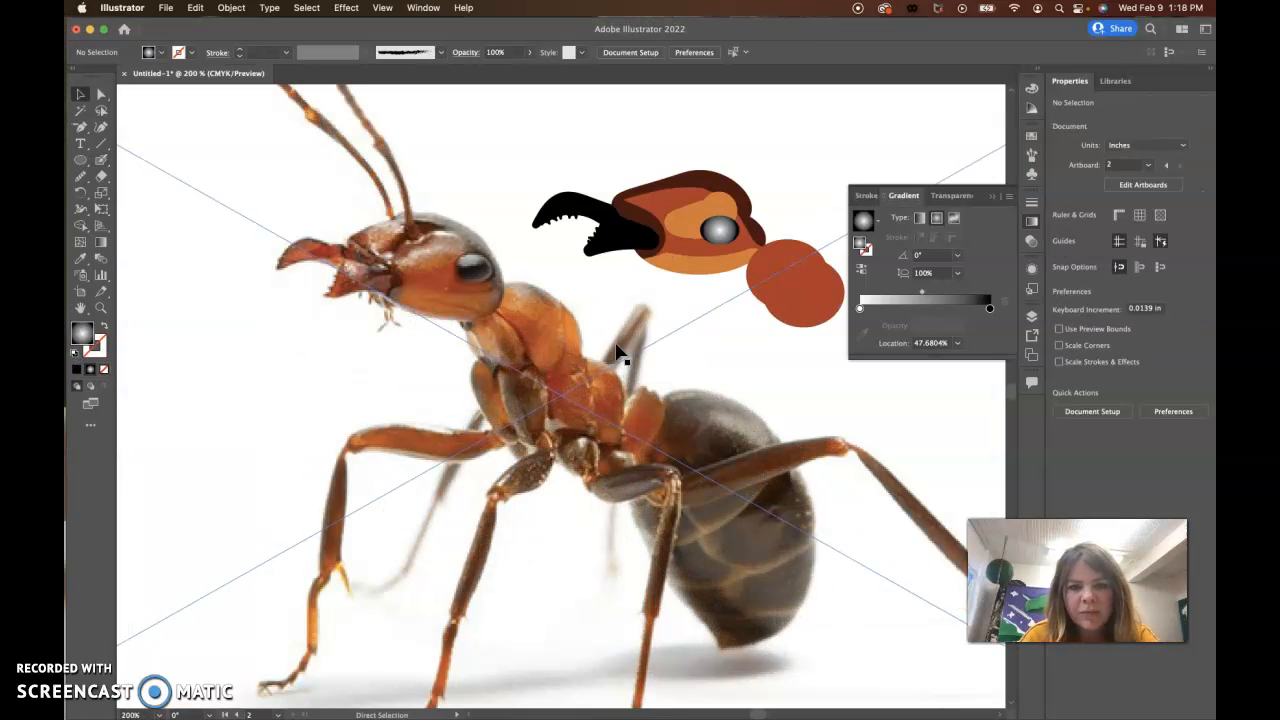
click(731, 234)
key(Delete)
Step: Draw an ellipse eye about 0.29 by 0.19 in with the radial white-to-black gradient over the head's orange highlight
drag(772, 300, 502, 433)
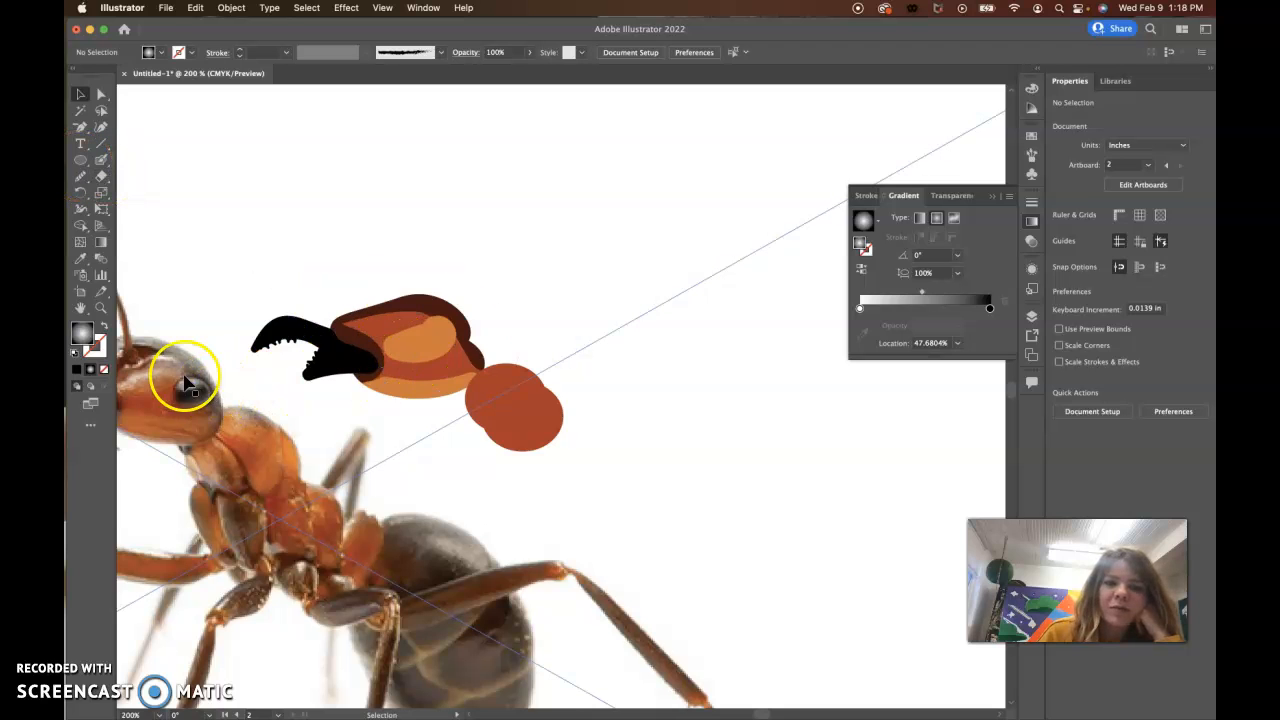
scroll(183, 378, left, 3)
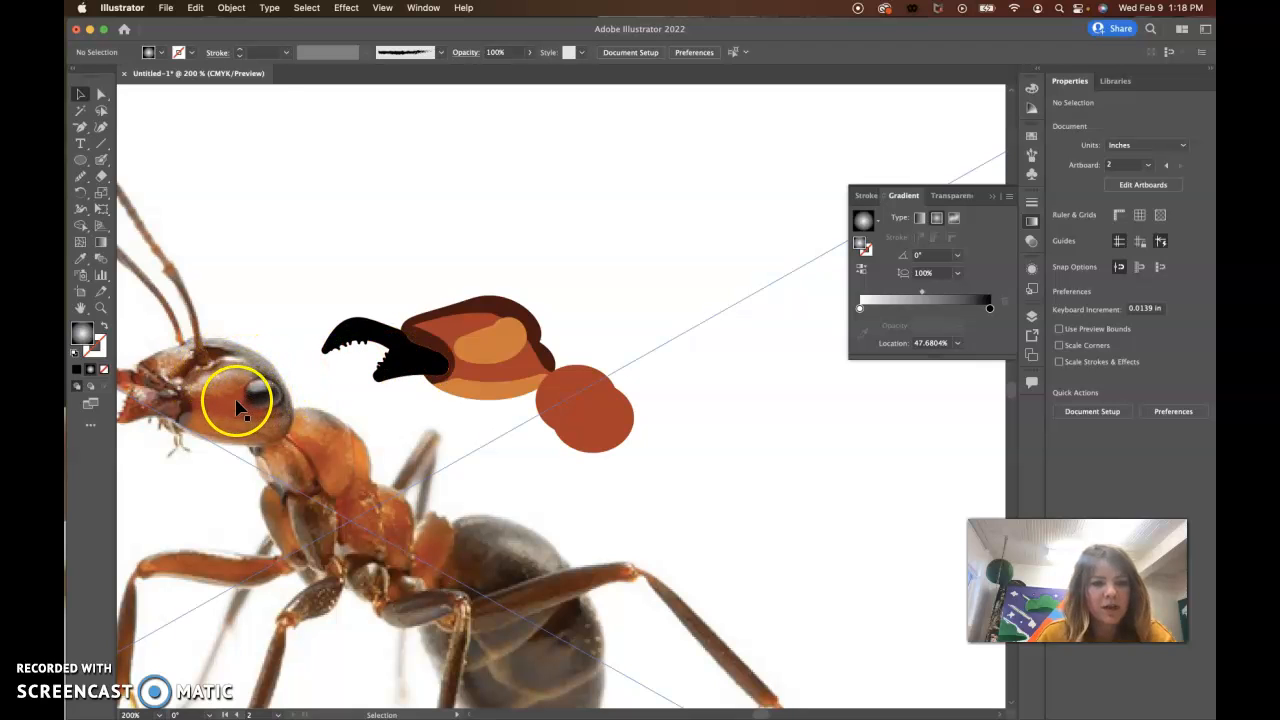
click(80, 160)
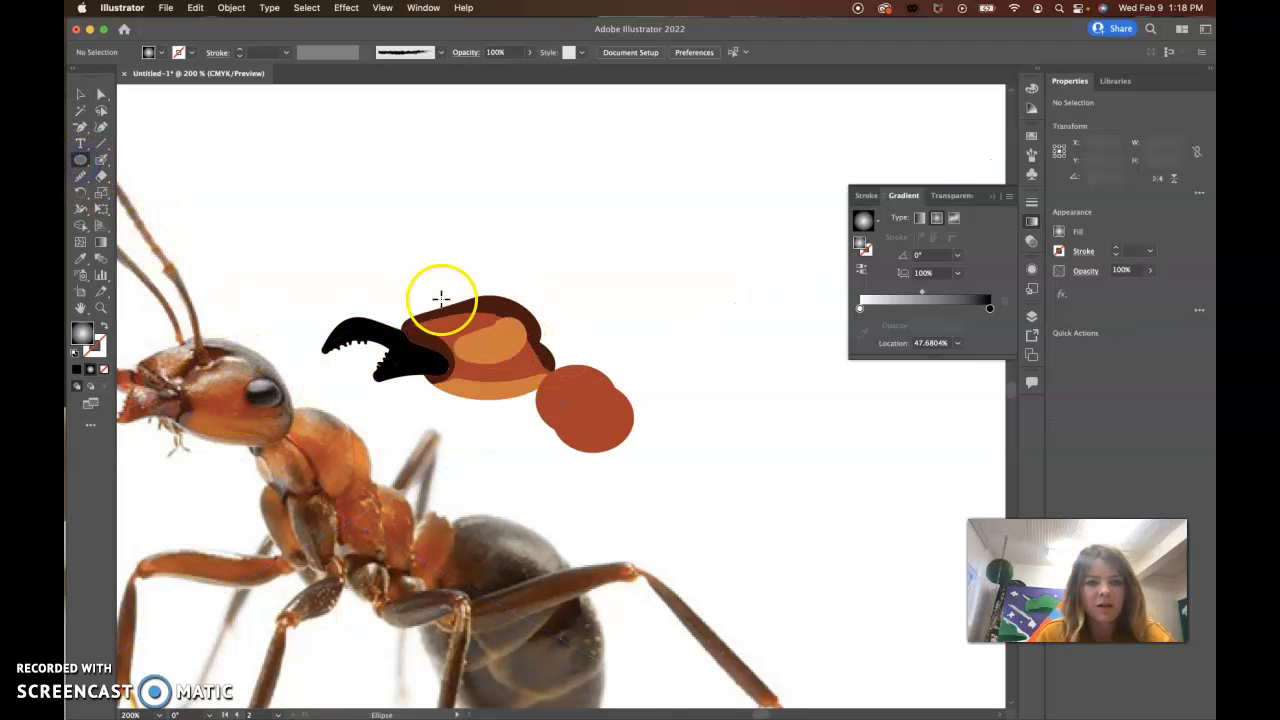
mouse_move(486, 349)
mouse_down()
mouse_move(529, 363)
mouse_move(535, 382)
mouse_move(494, 364)
mouse_up()
click(80, 94)
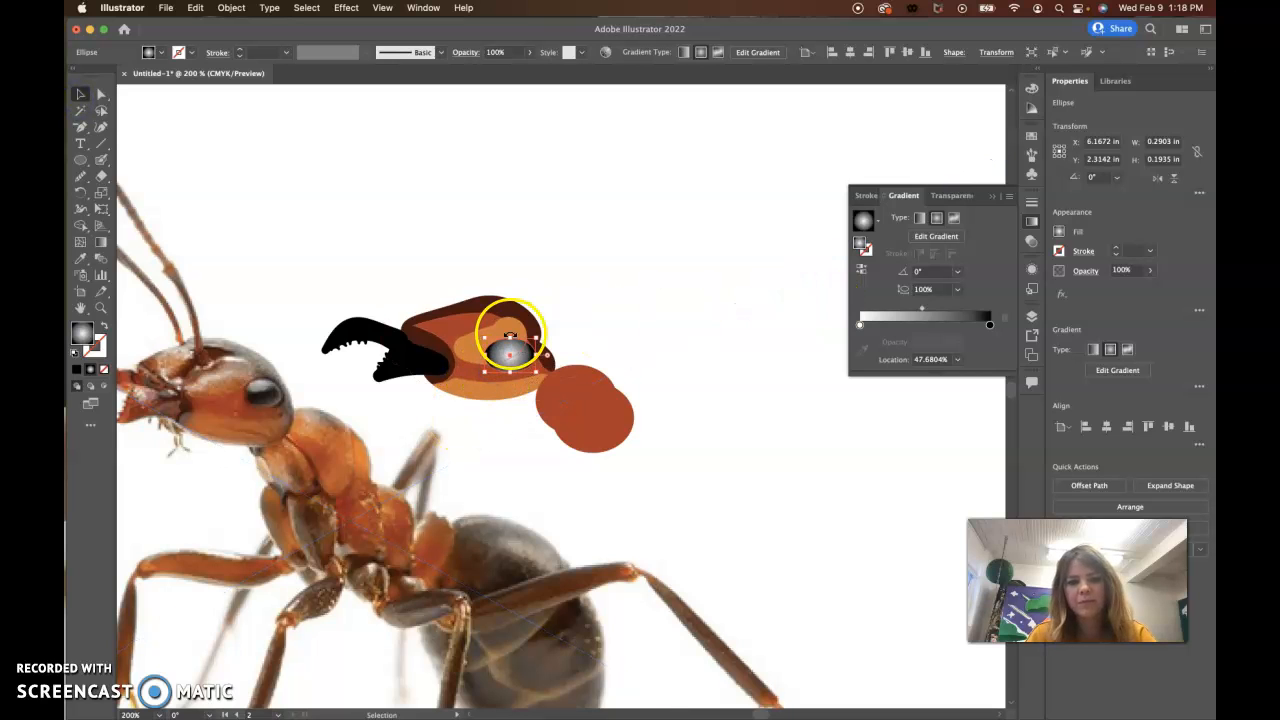
Step: Replace the gradient eye with a black-filled ellipse about 0.22 by 0.16 in over the head's orange highlight
key(Delete)
click(992, 196)
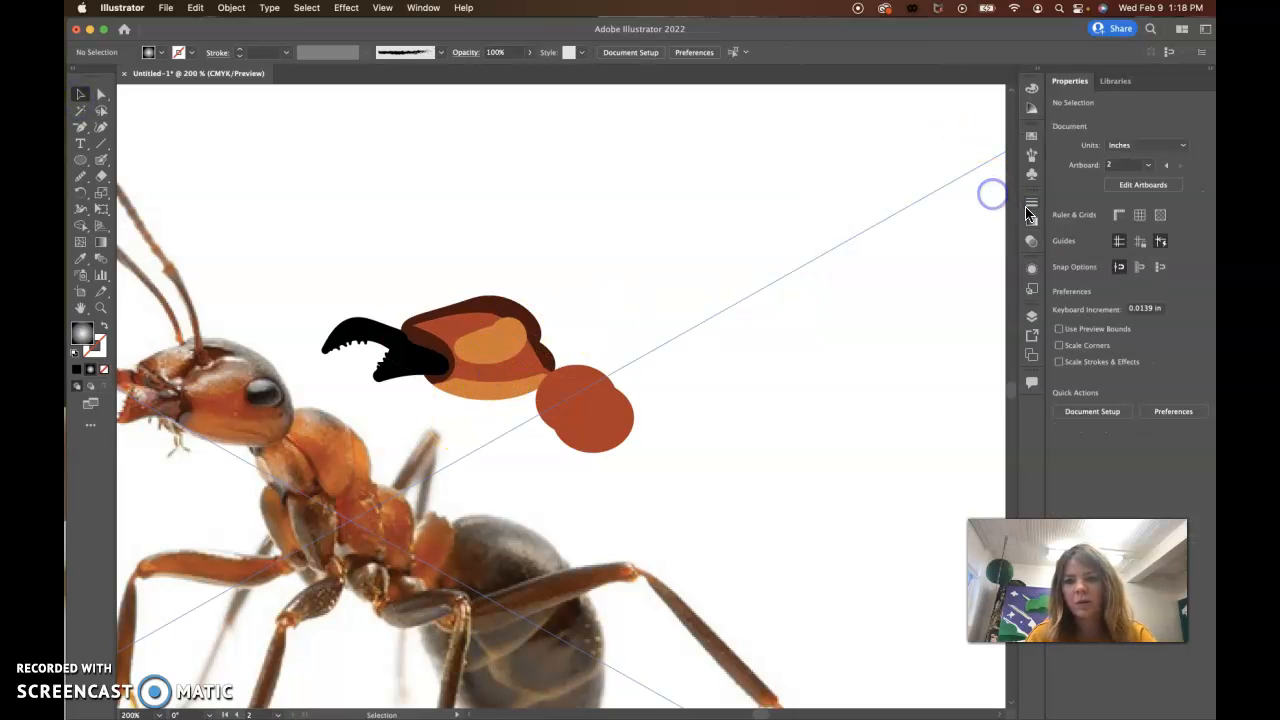
click(1032, 135)
click(889, 172)
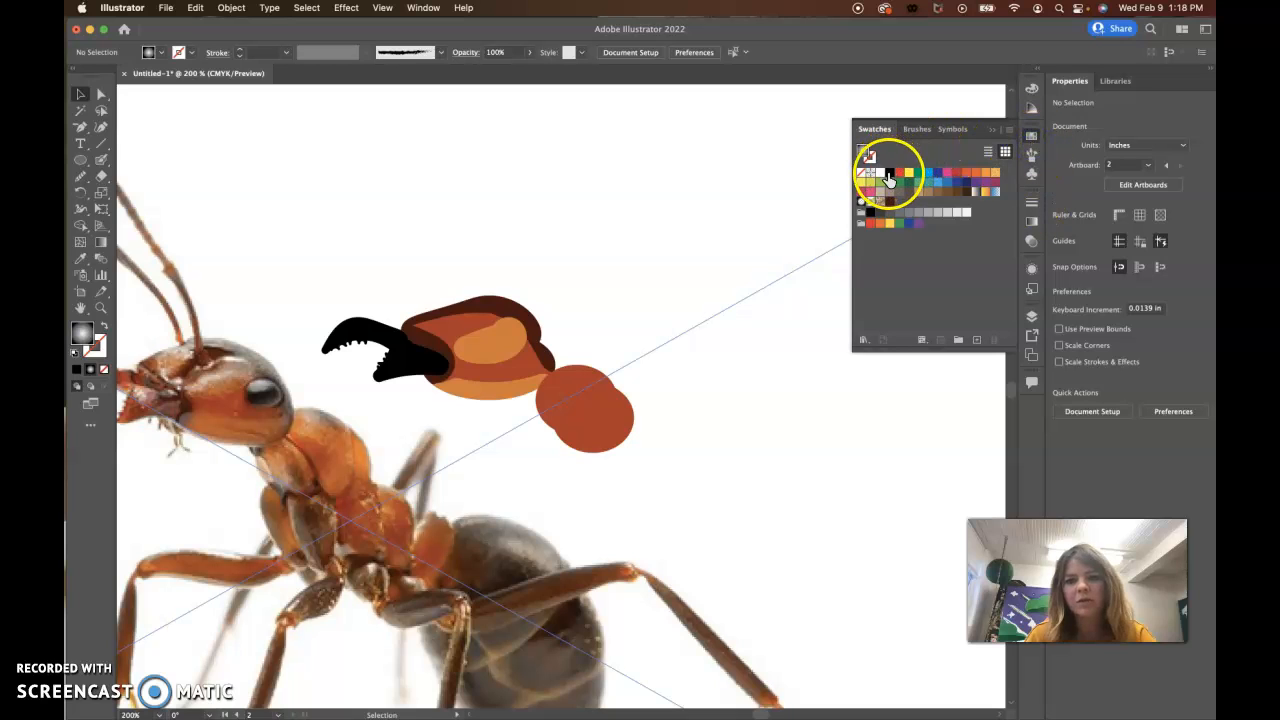
click(80, 160)
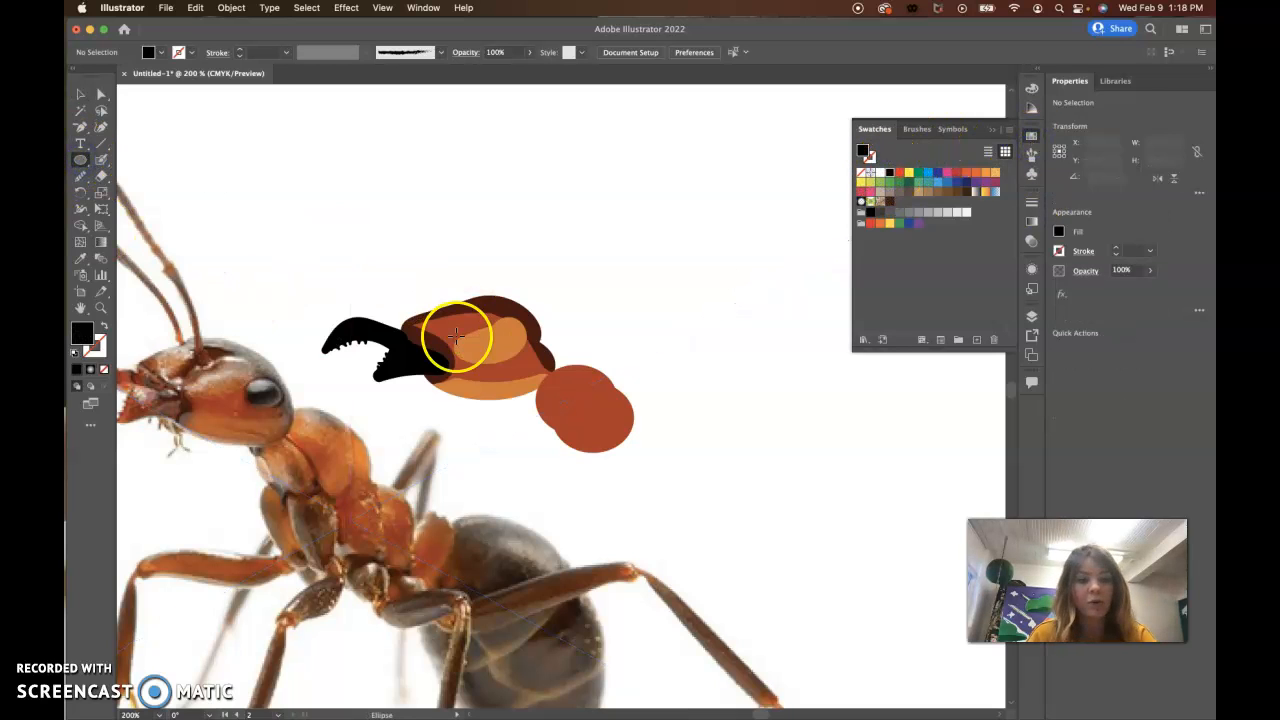
drag(493, 340, 532, 369)
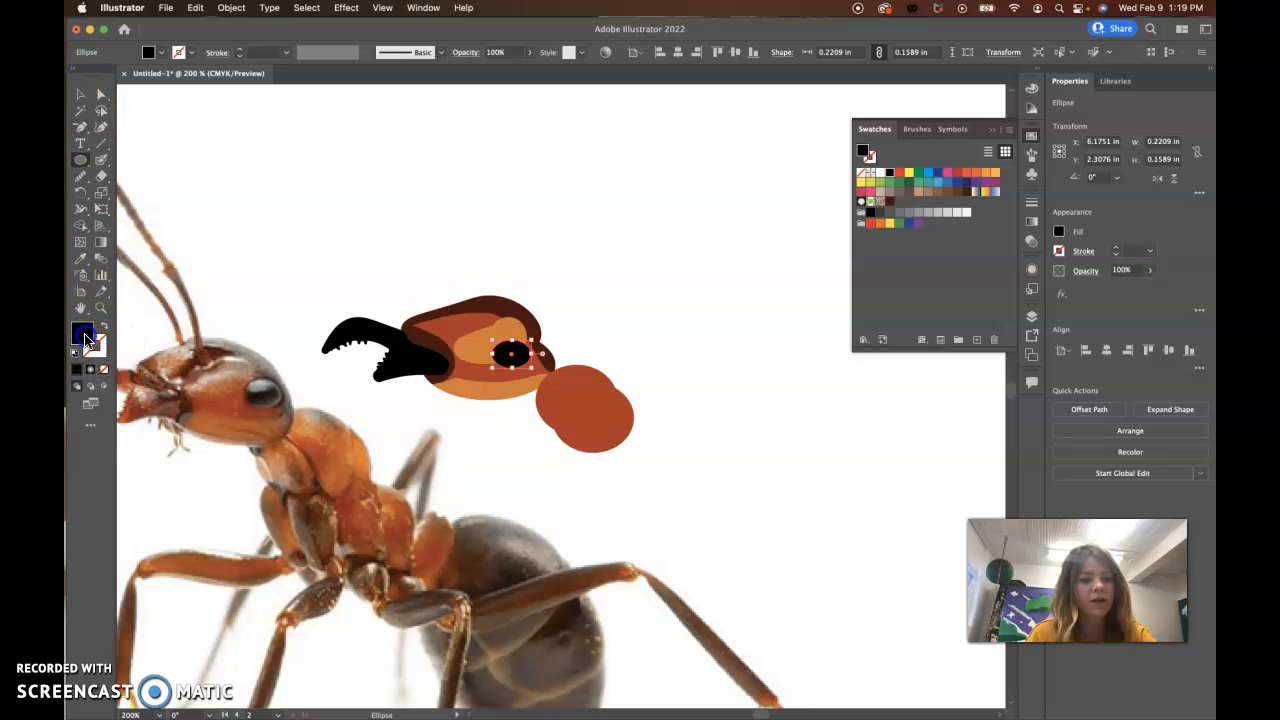
Step: Set the eye ellipse's fill to dark grey 332A2D and give it a 1 pt black 000000 stroke
double_click(85, 340)
click(349, 575)
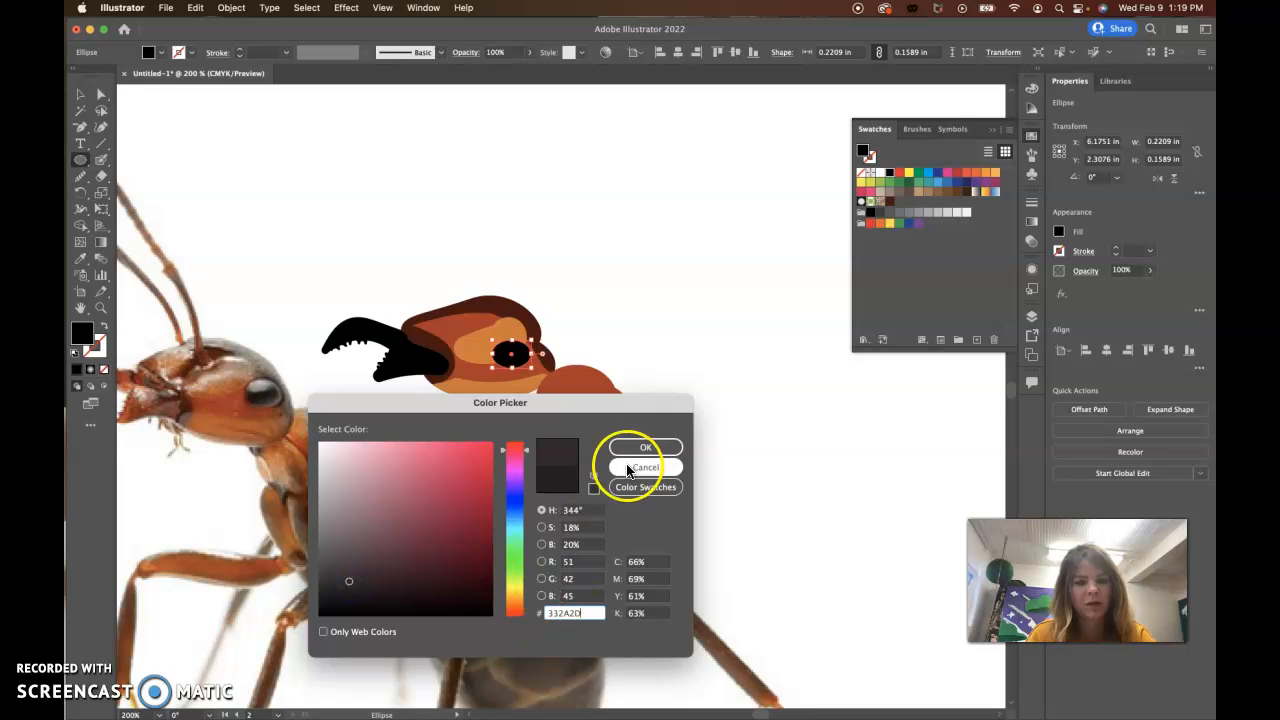
click(645, 447)
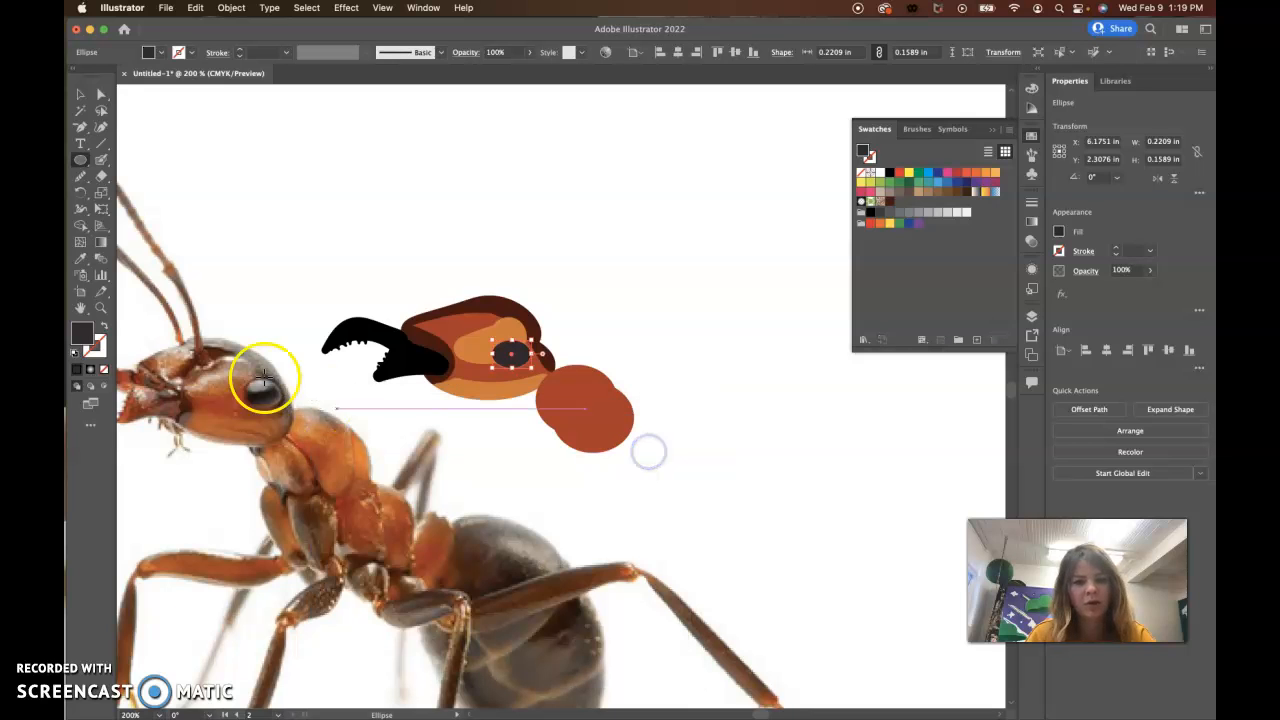
double_click(95, 362)
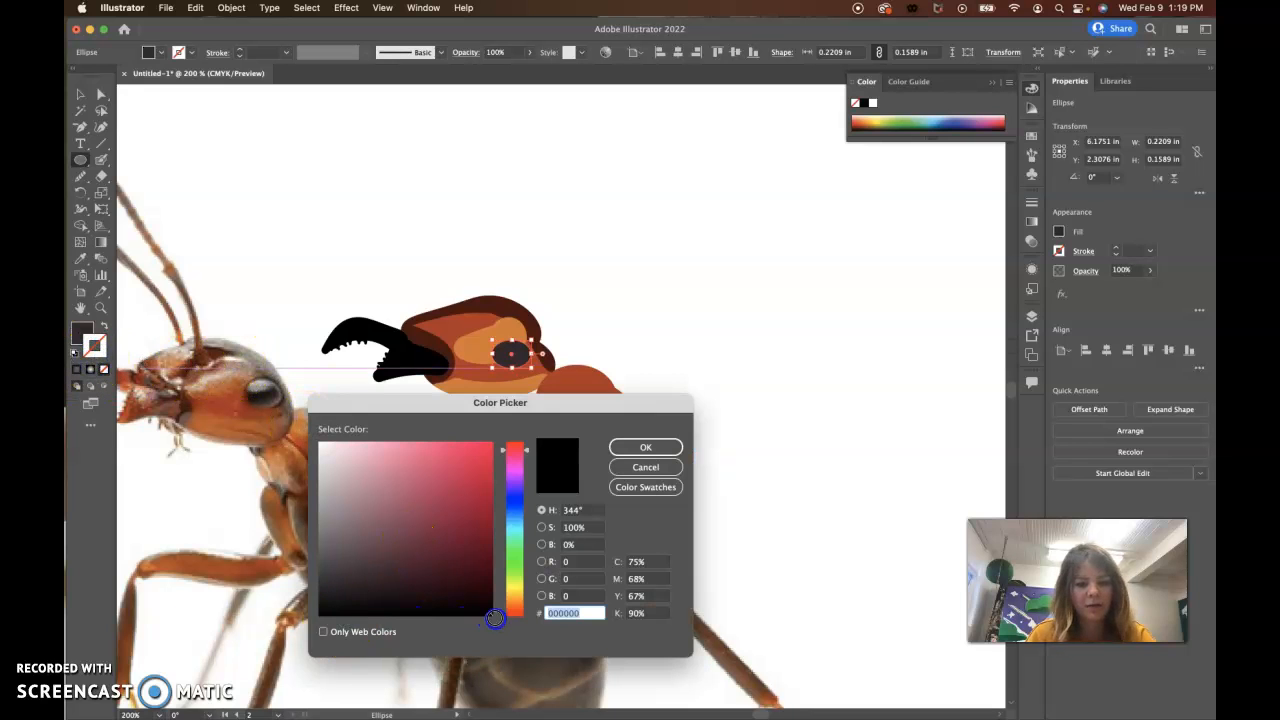
click(640, 447)
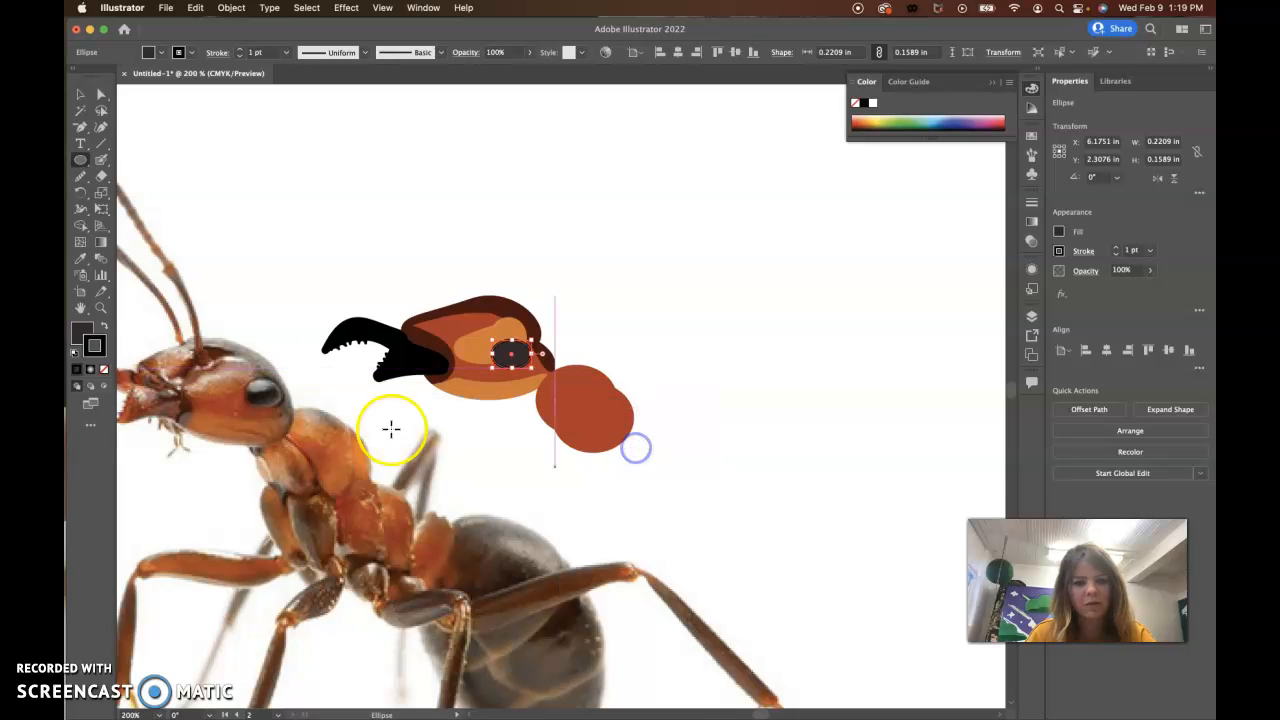
click(80, 94)
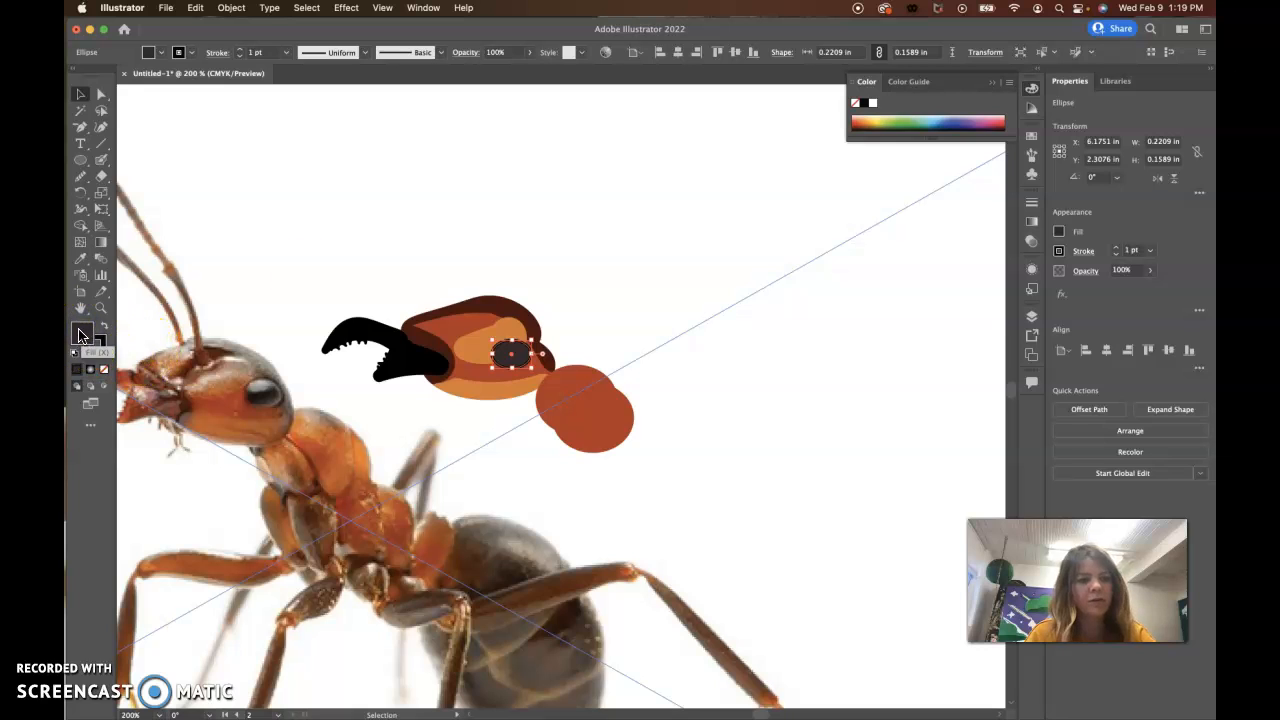
Step: Fill the black-outlined eye ellipse with the radial white-to-black gradient
click(1059, 233)
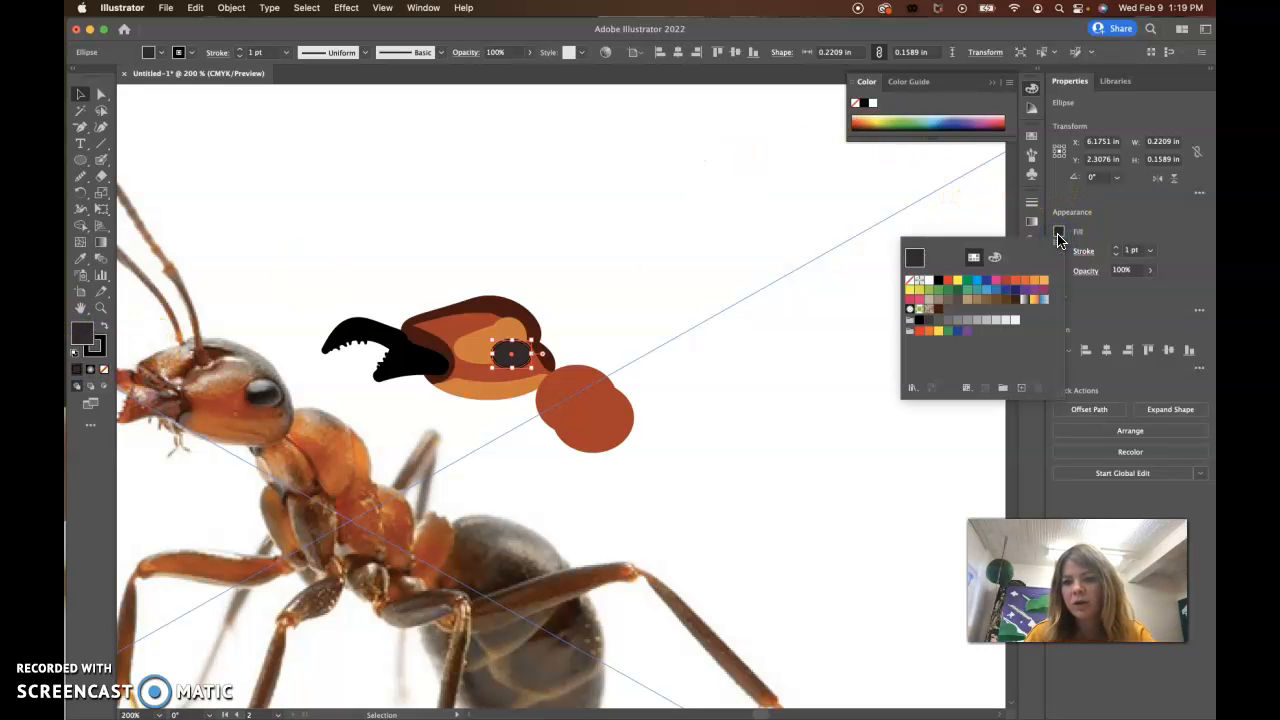
click(1035, 230)
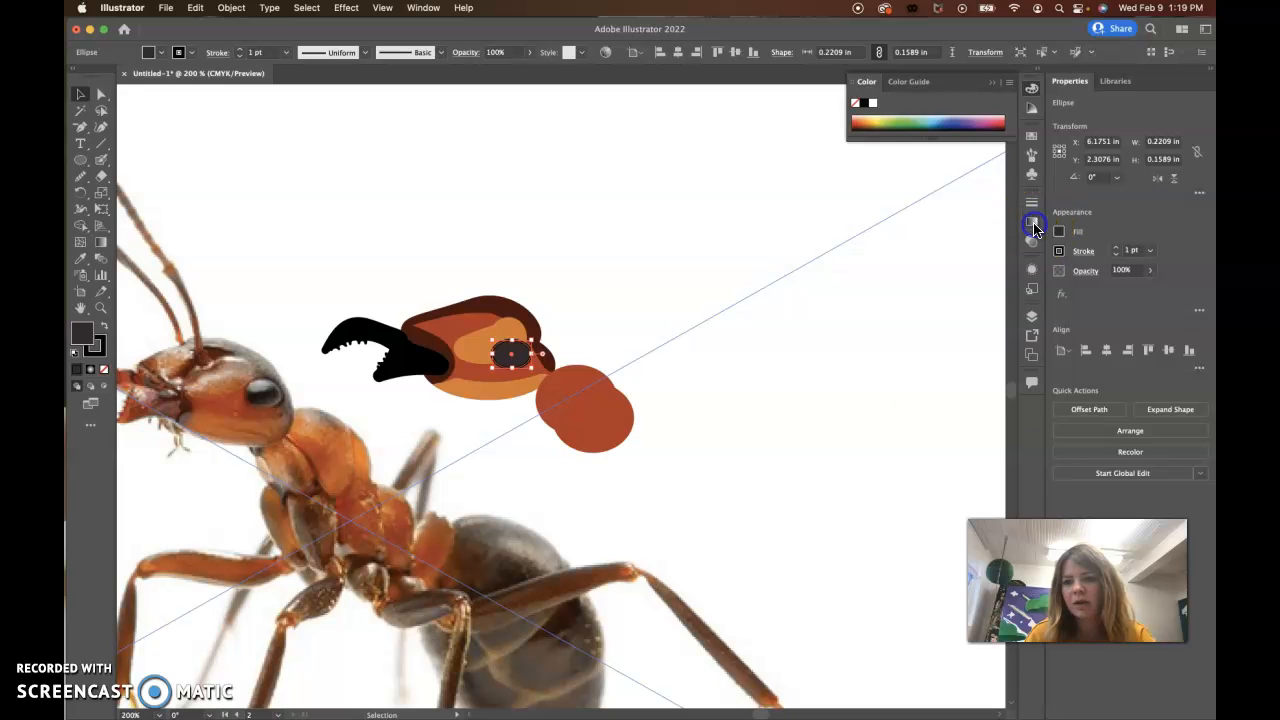
click(880, 225)
click(940, 218)
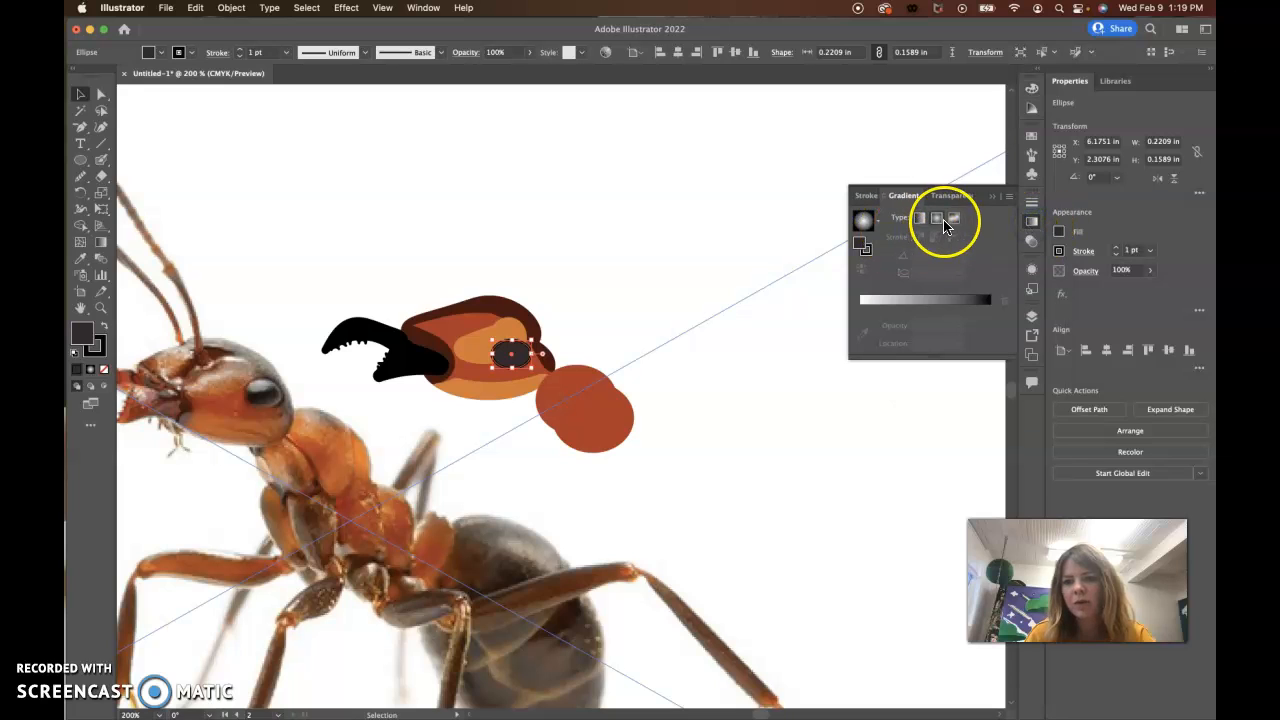
click(945, 238)
Step: Try the Grayscale colour model on the eye gradient's black stop and switch it back to CMYK
click(988, 327)
double_click(989, 327)
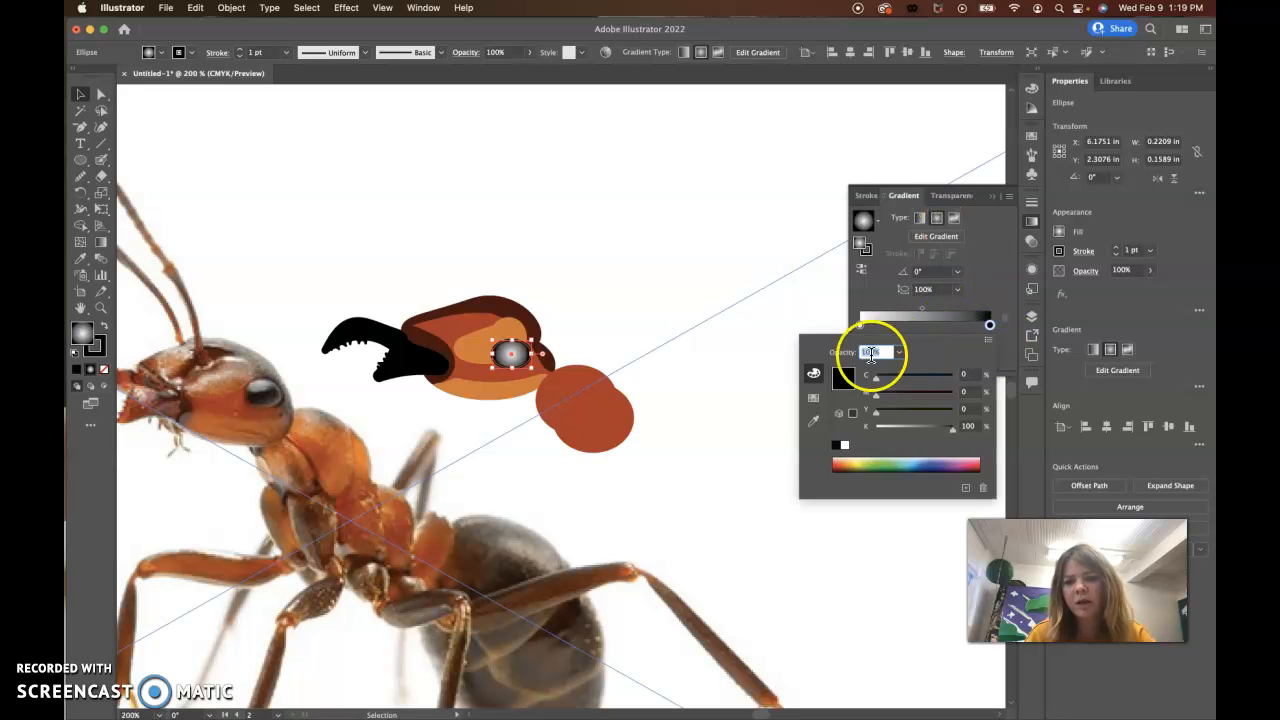
click(989, 341)
click(1005, 353)
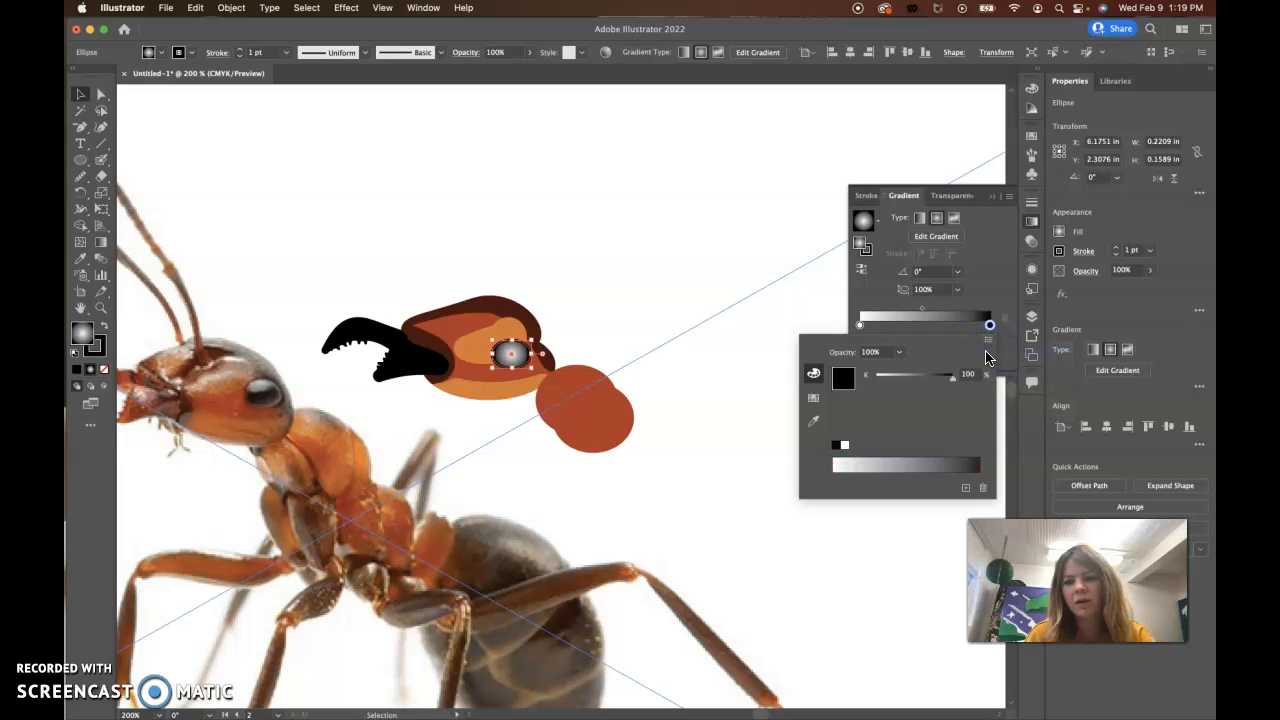
click(989, 342)
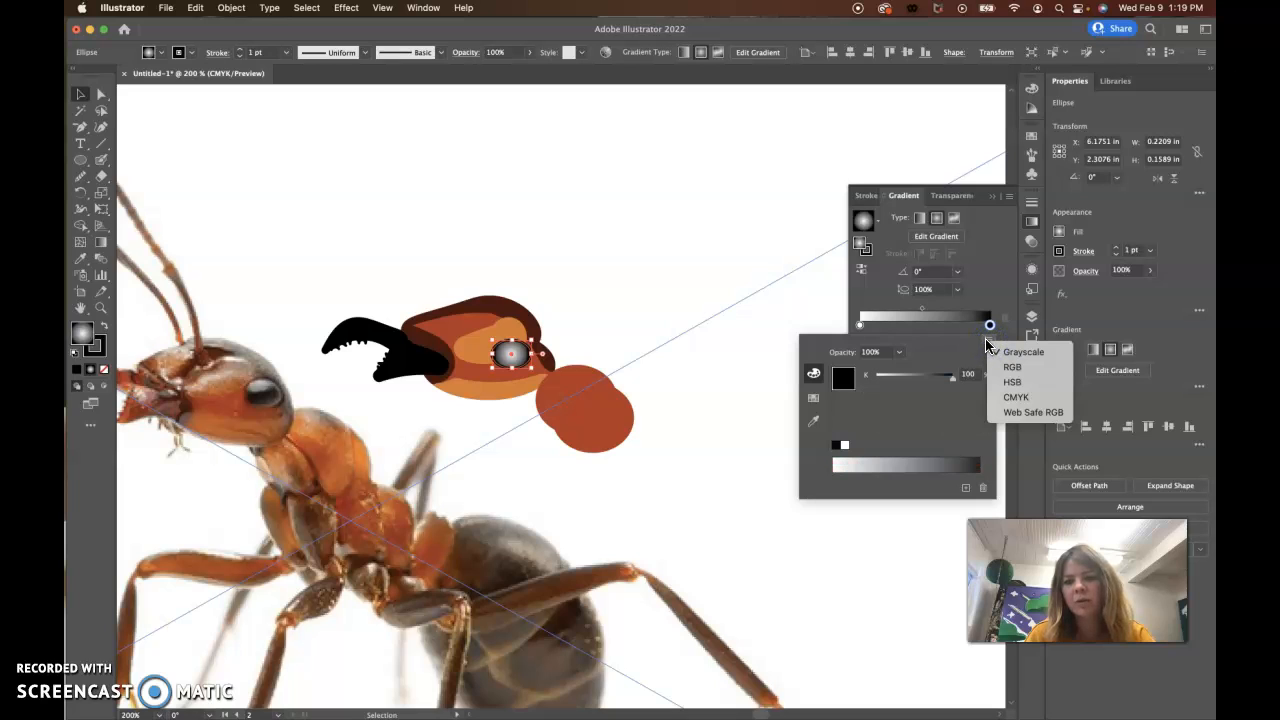
click(1010, 397)
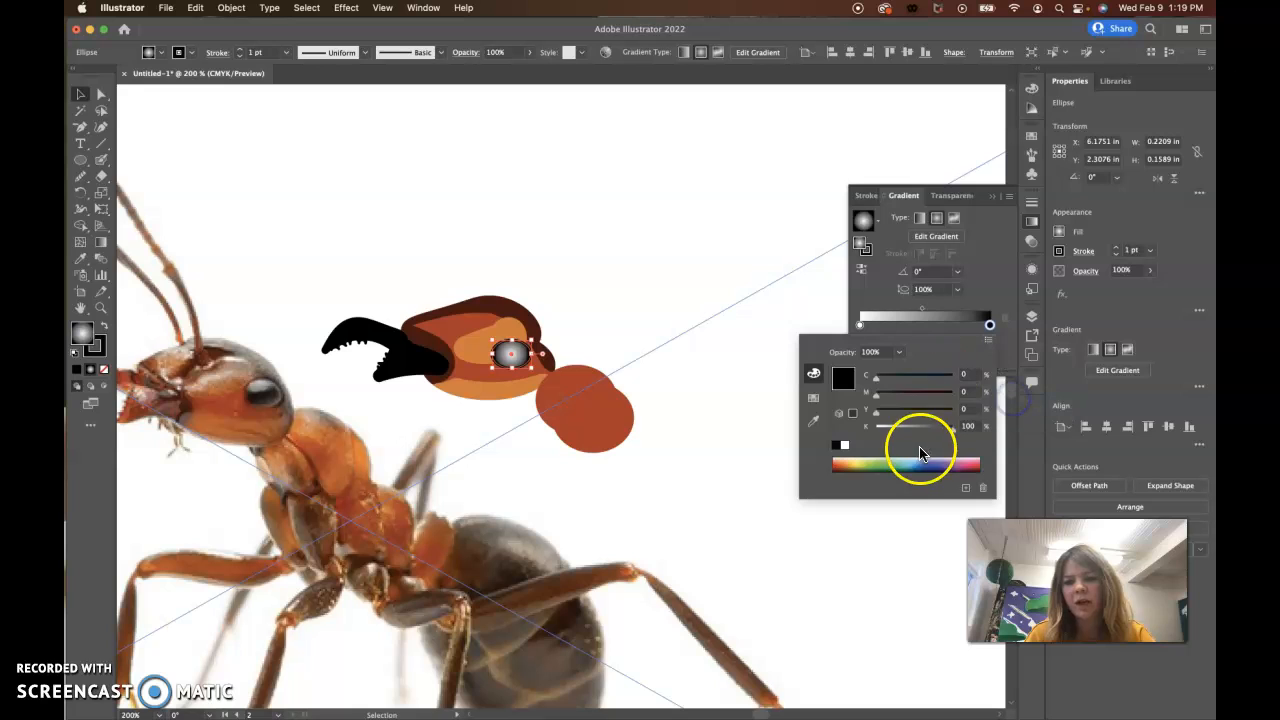
Step: Try a green from the colour spectrum on the eye gradient's outer stop and reset it to black
drag(879, 467, 903, 450)
click(837, 447)
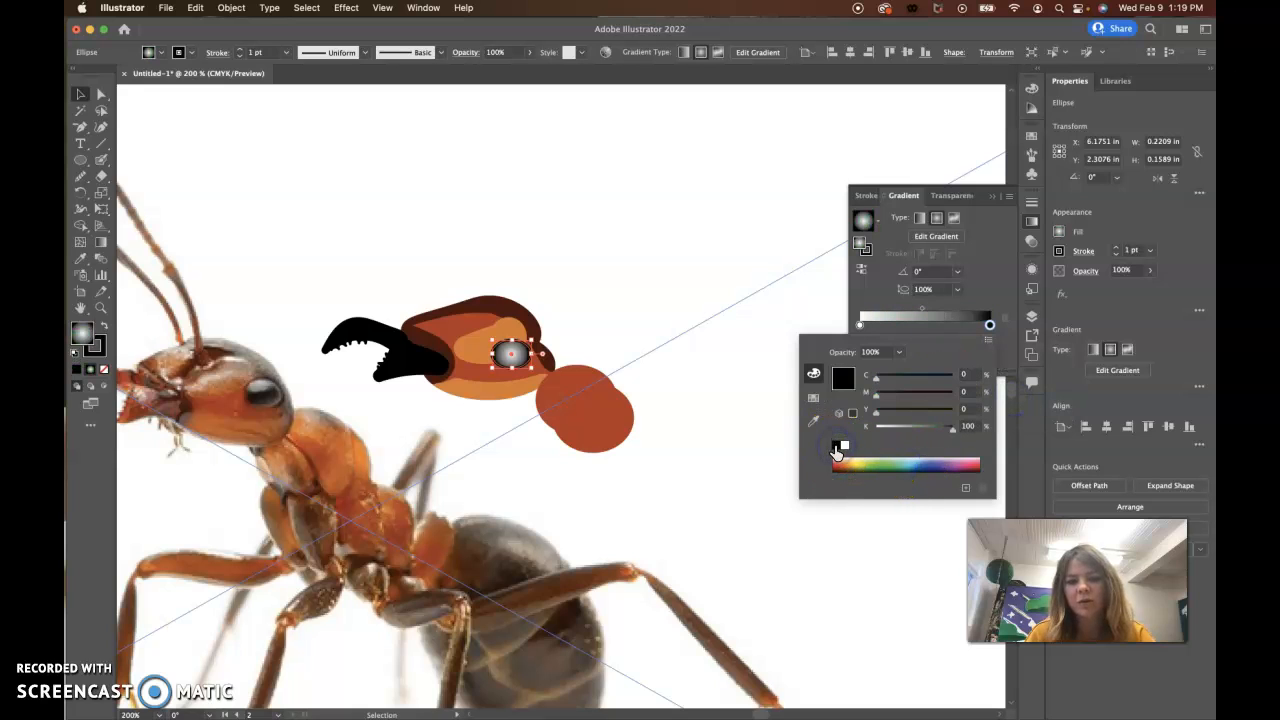
click(843, 380)
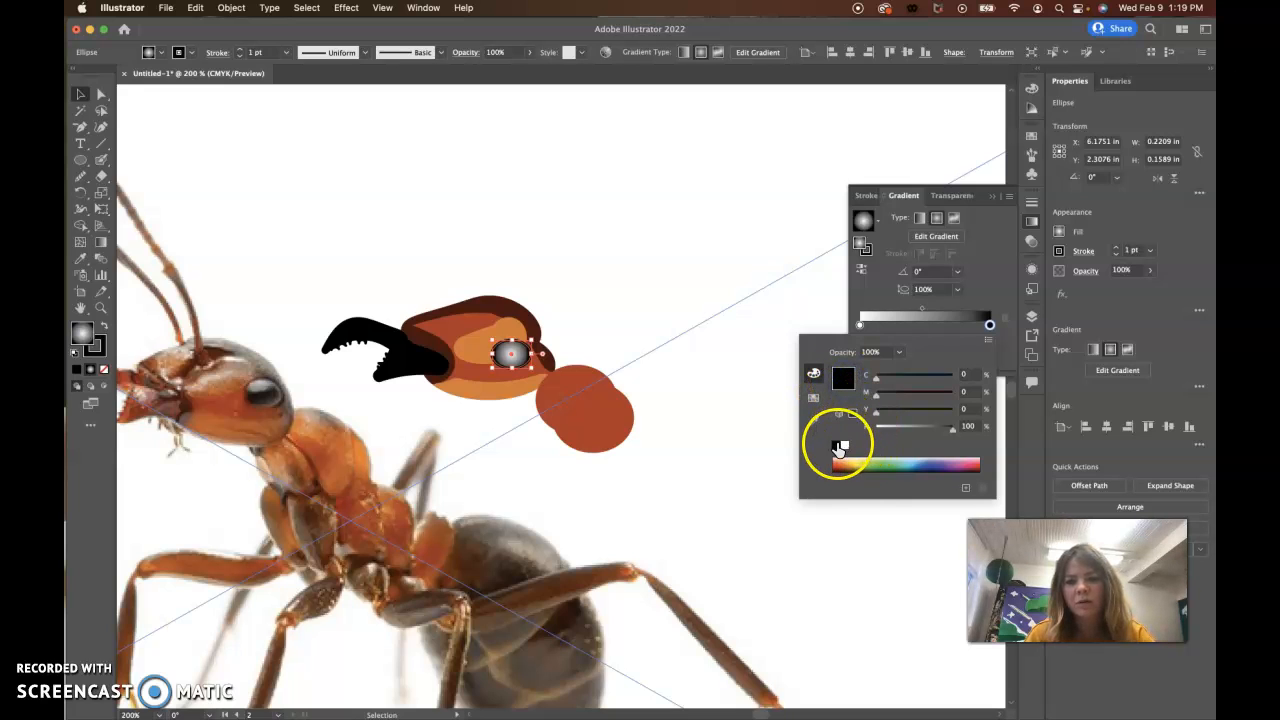
click(848, 463)
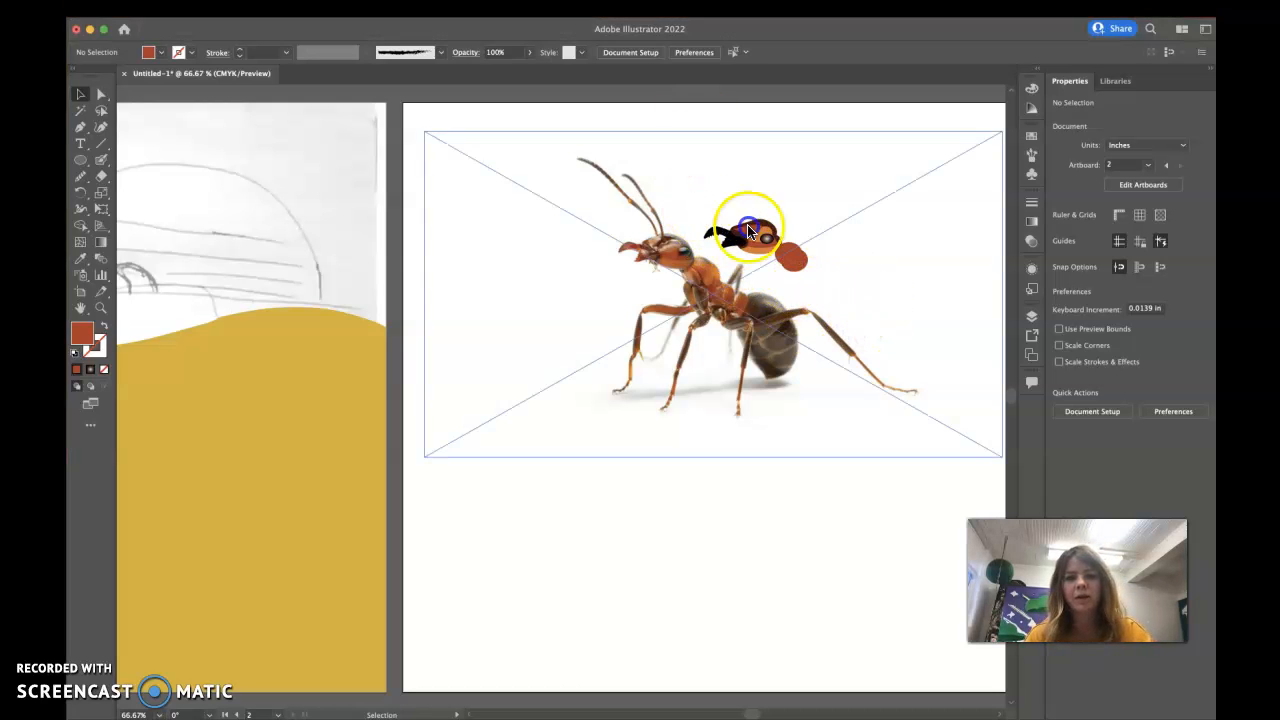
Step: Select the drawn ant's mandibles, head, eye and red body shape and group them
click(795, 257)
shift+click(758, 246)
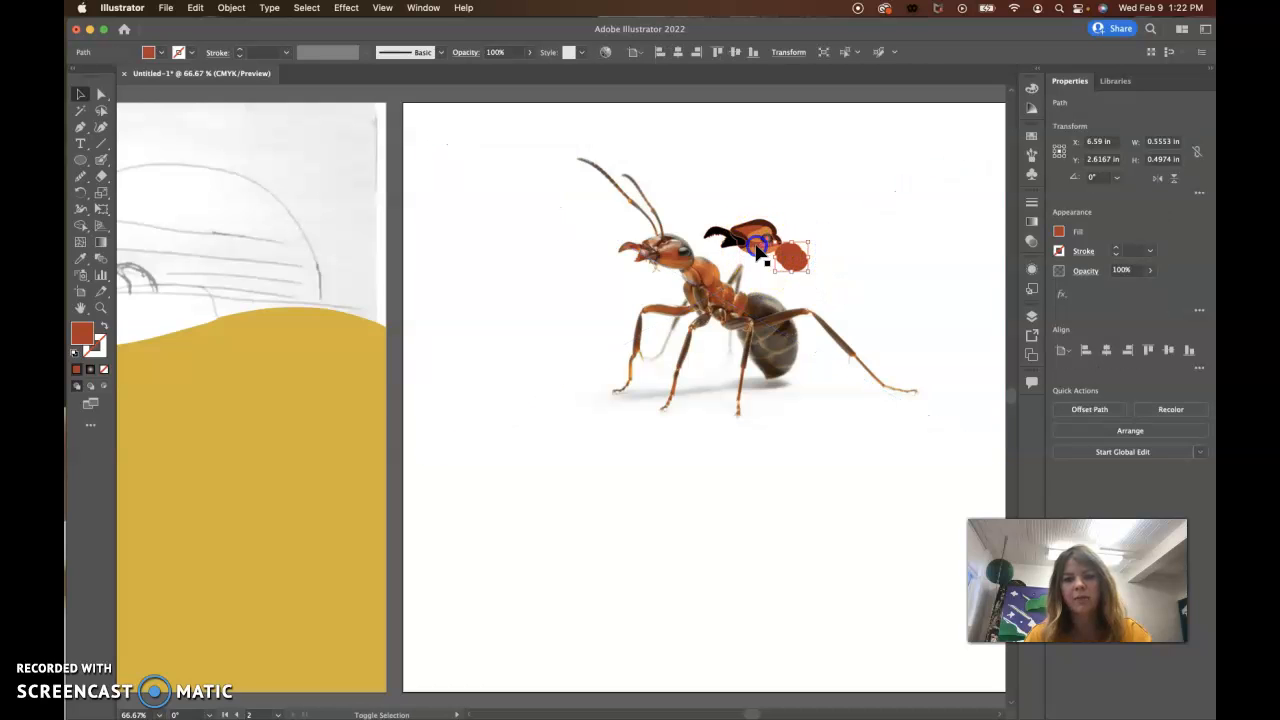
click(771, 245)
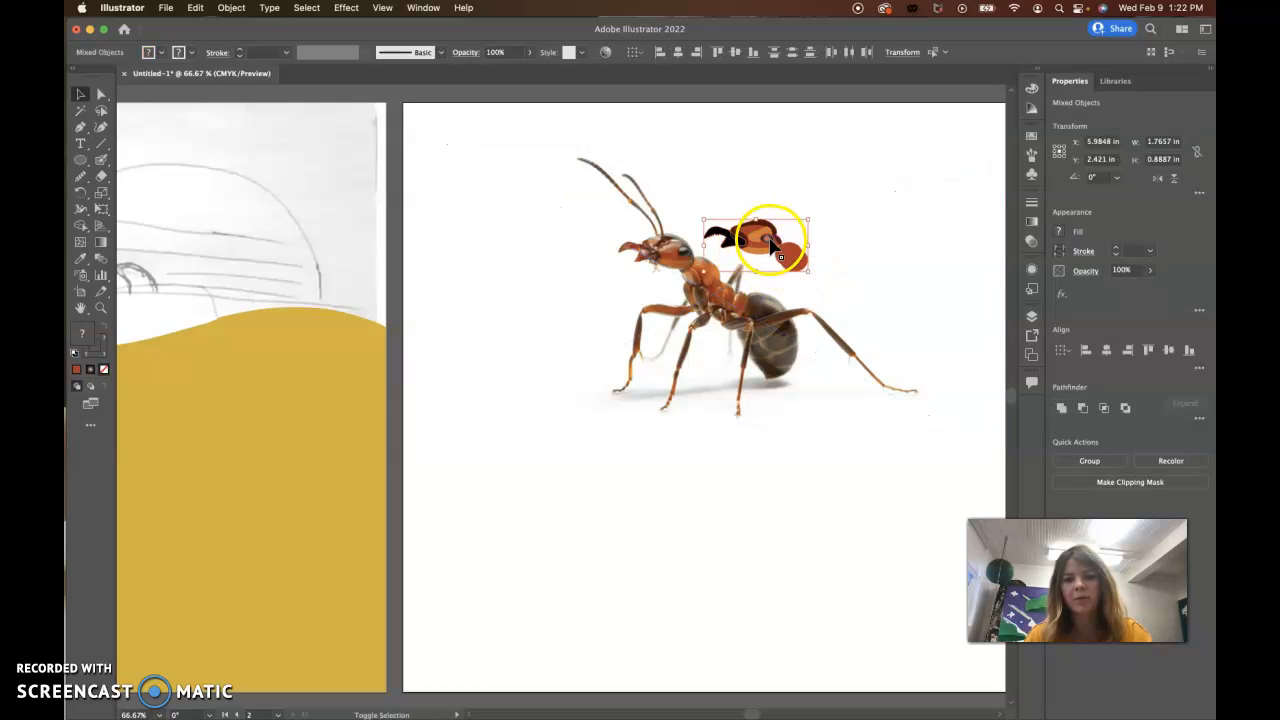
click(1088, 459)
Step: Move the grouped ant off the reference artboard onto the right half of the poster's ochre hill and deselect it
drag(793, 267, 287, 510)
key(space)
drag(246, 571, 701, 588)
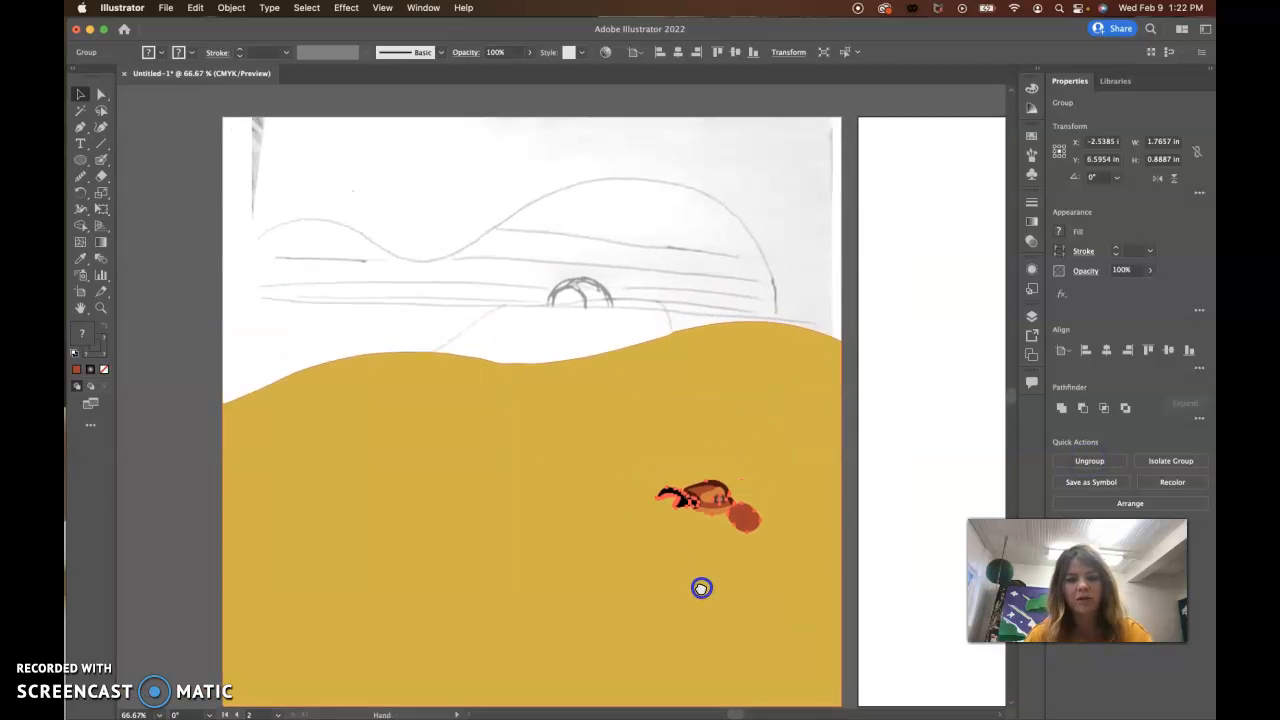
click(206, 474)
drag(745, 520, 715, 527)
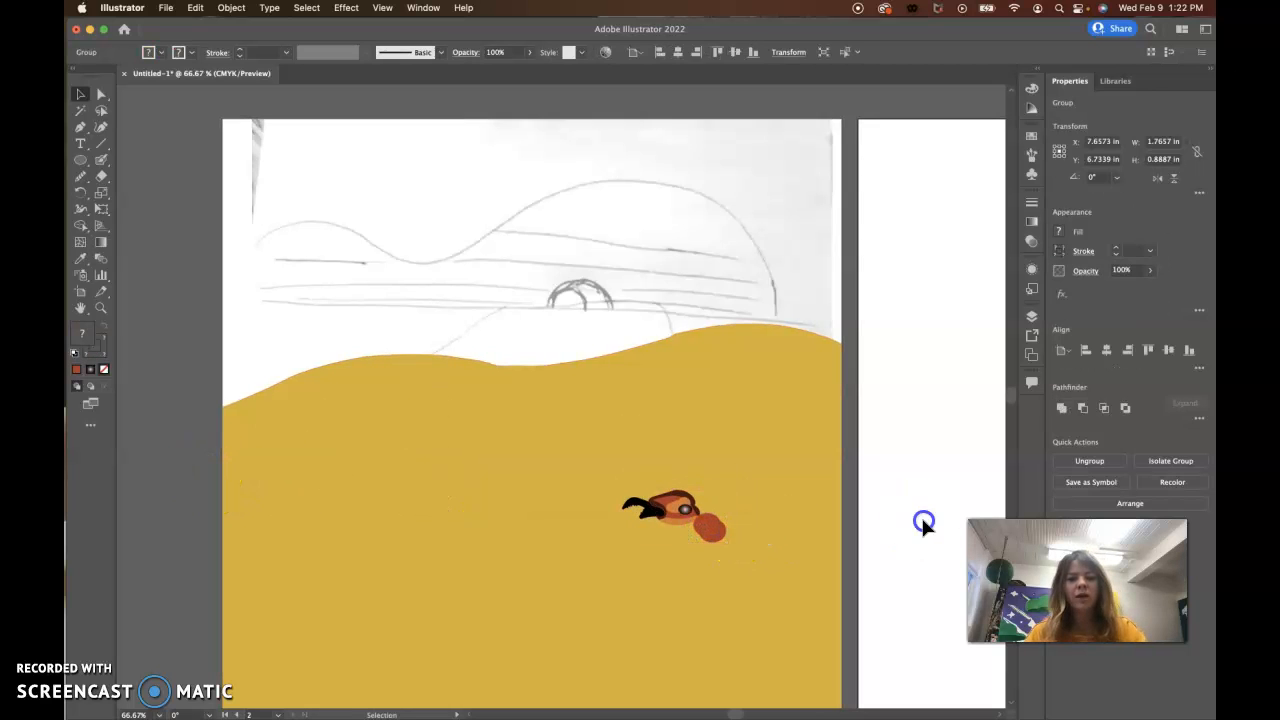
click(922, 519)
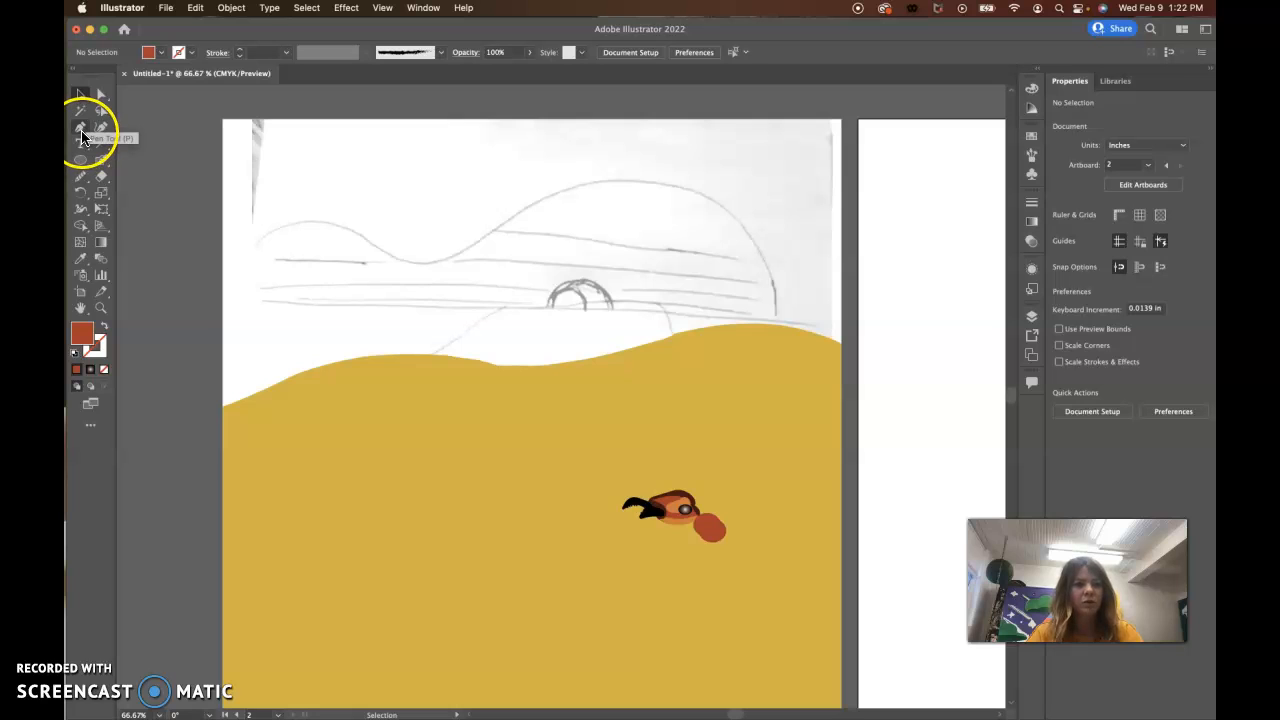
Step: Activate the Shaper tool for freehand drawing on the poster
mouse_move(82, 177)
mouse_down()
mouse_move(127, 207)
mouse_move(120, 183)
mouse_up()
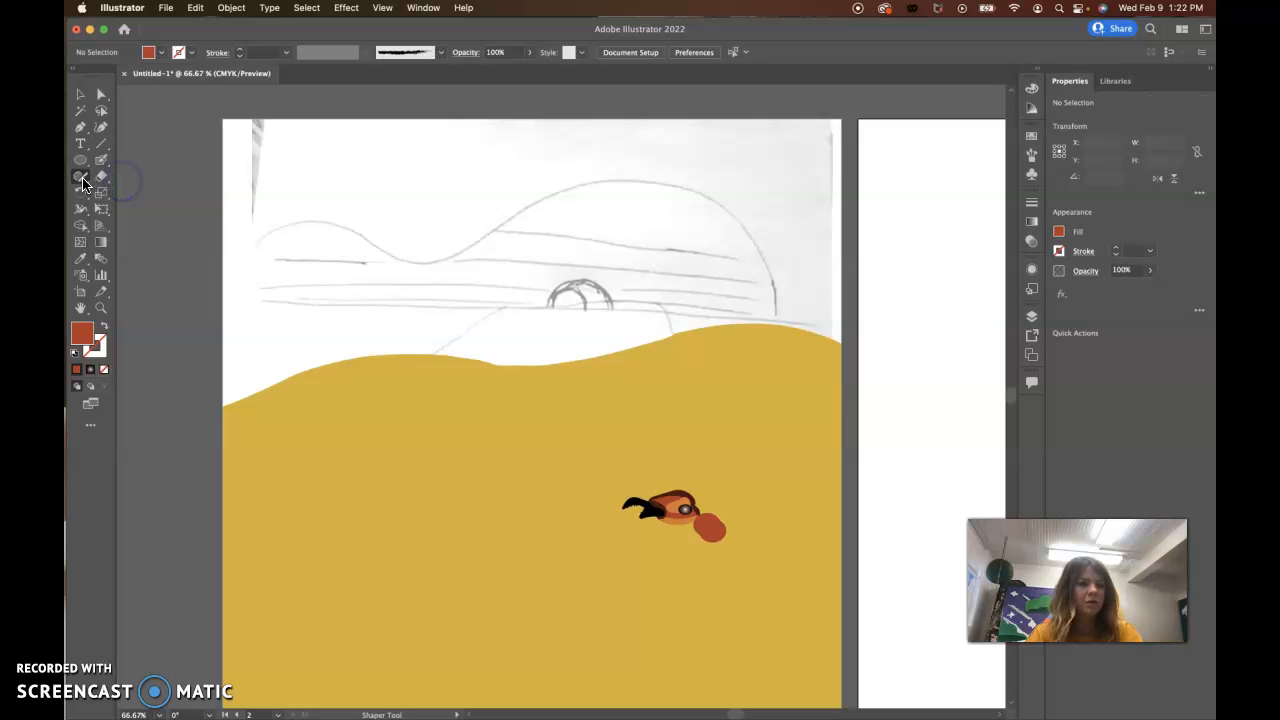